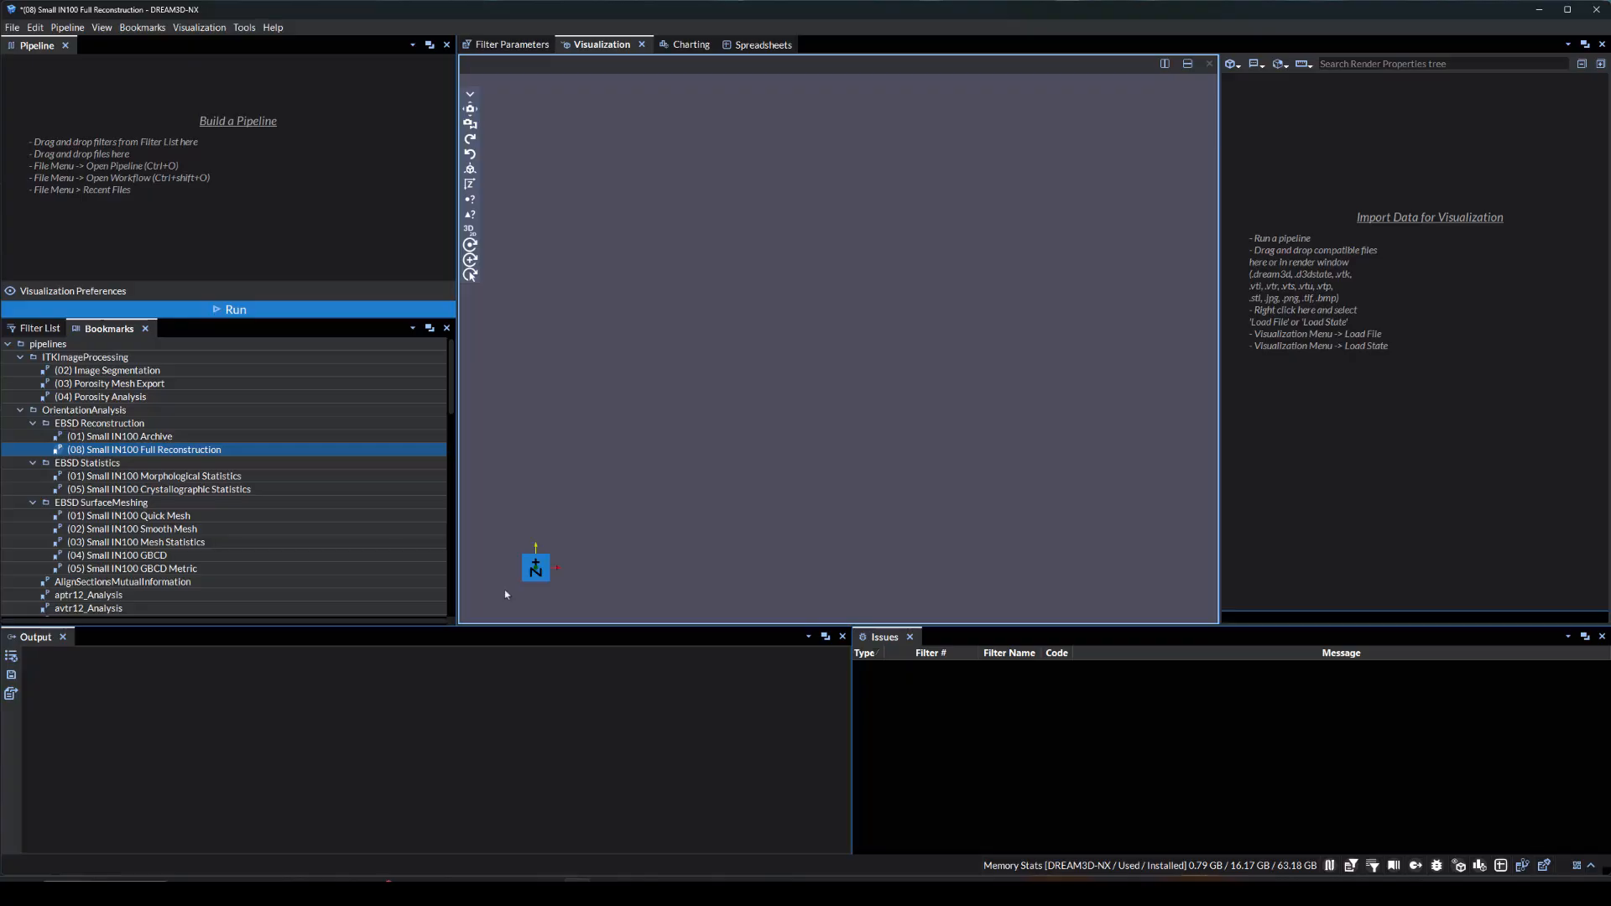
Load the bookmarked (08) Small IN100 Full Reconstruction pipeline and run it
left_click_drag(243, 450, 283, 237)
left_click(285, 310)
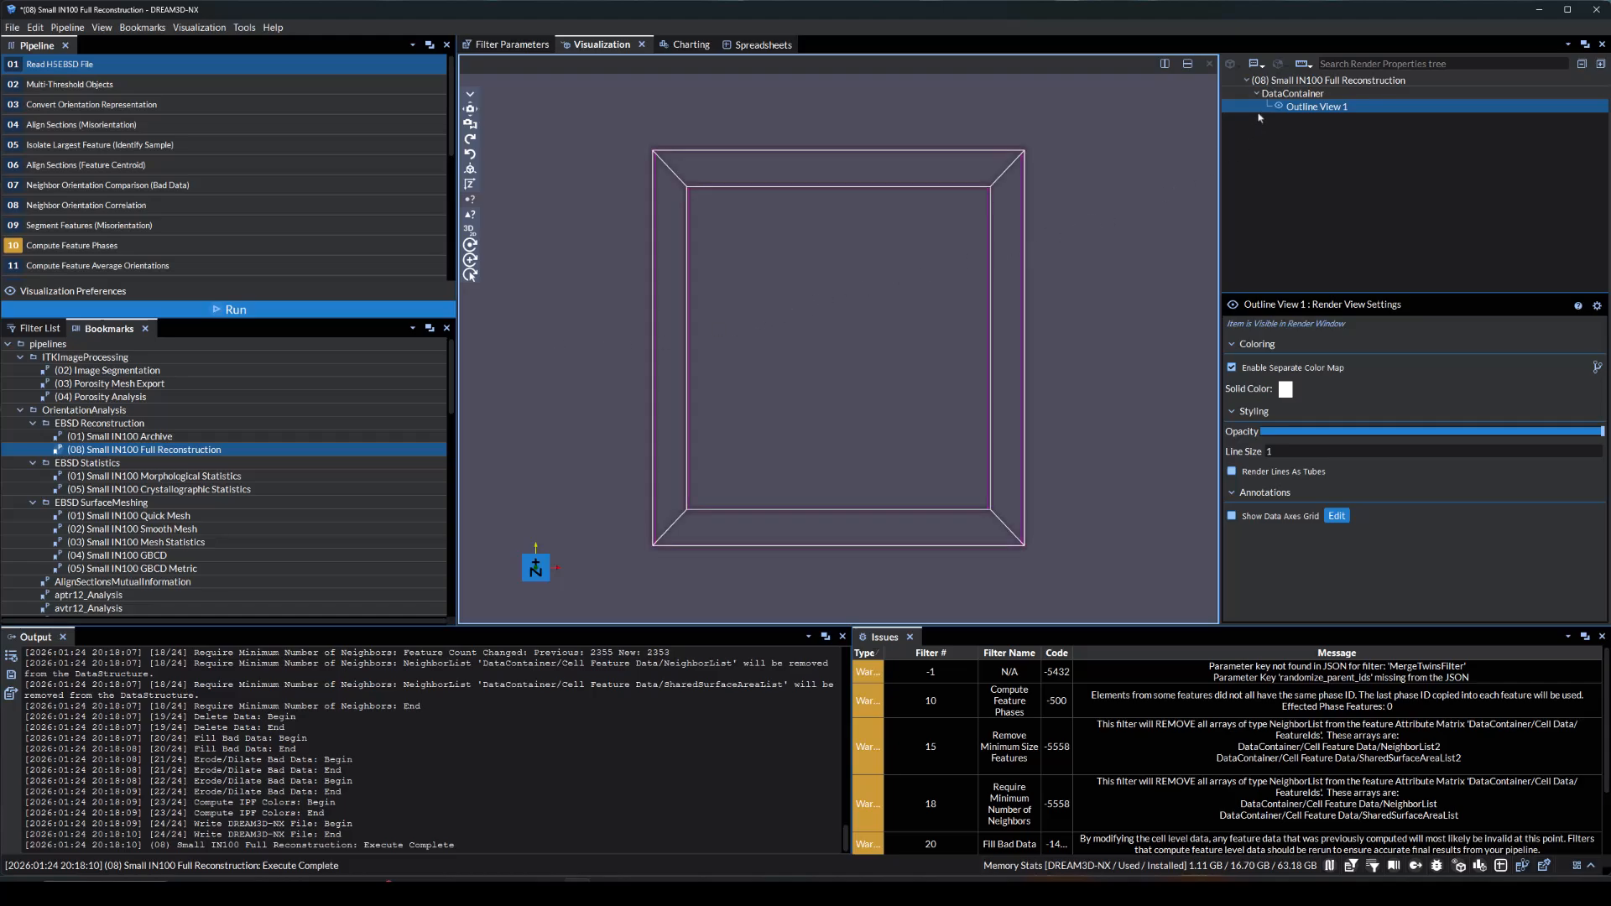
Change the DataContainer's outline view to a Surface view and color it by IPFColors
mouse_move(1351, 134)
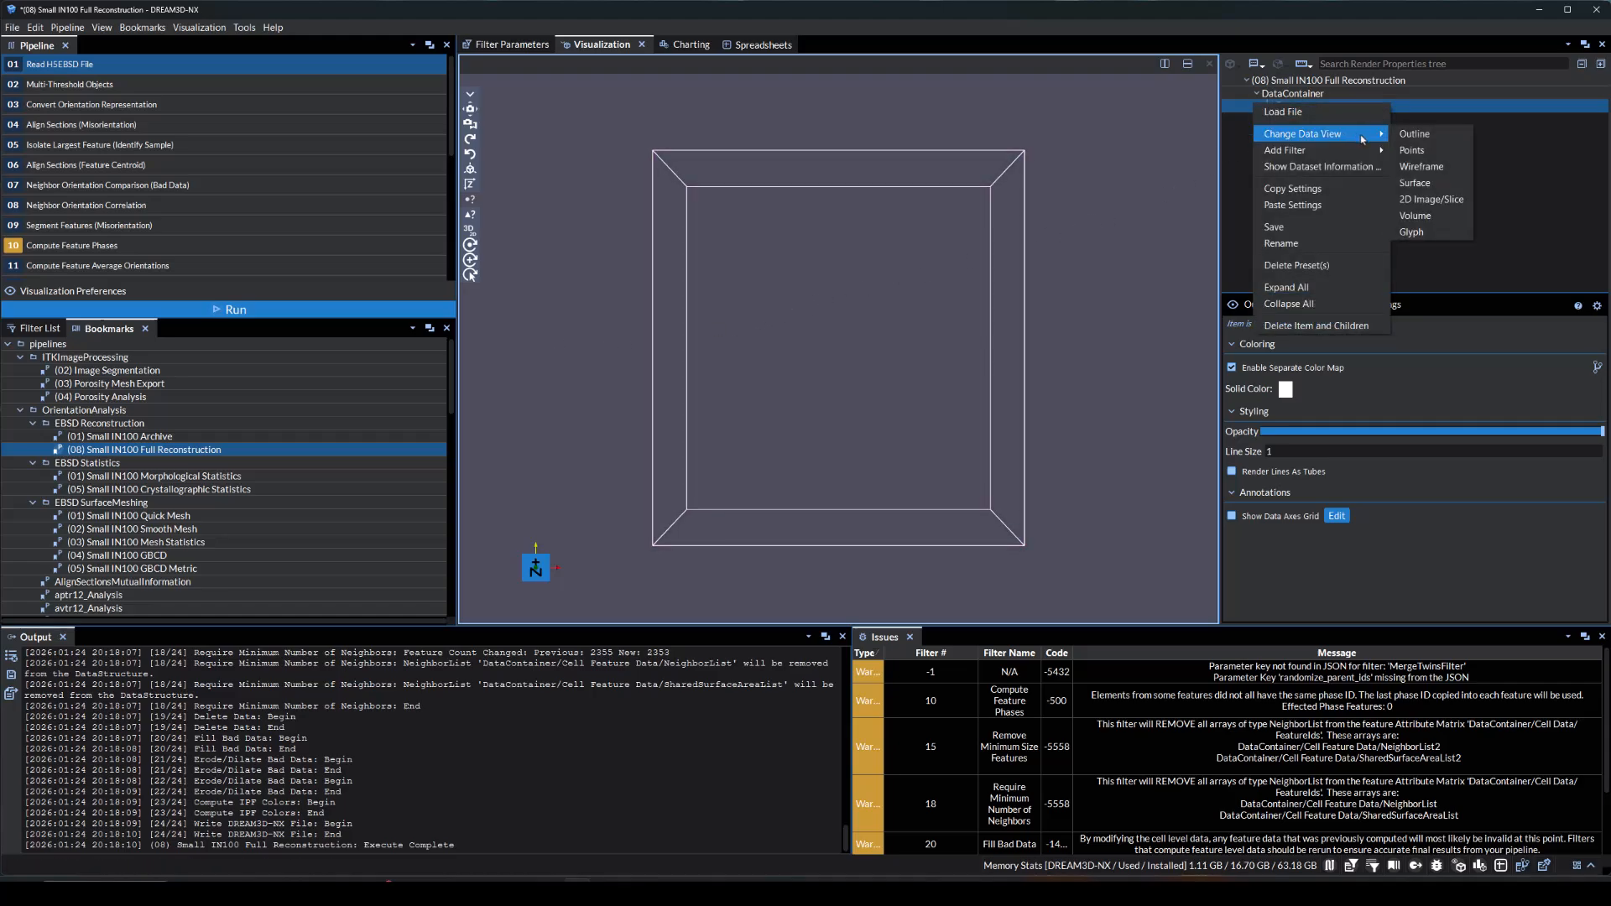
left_click(1424, 184)
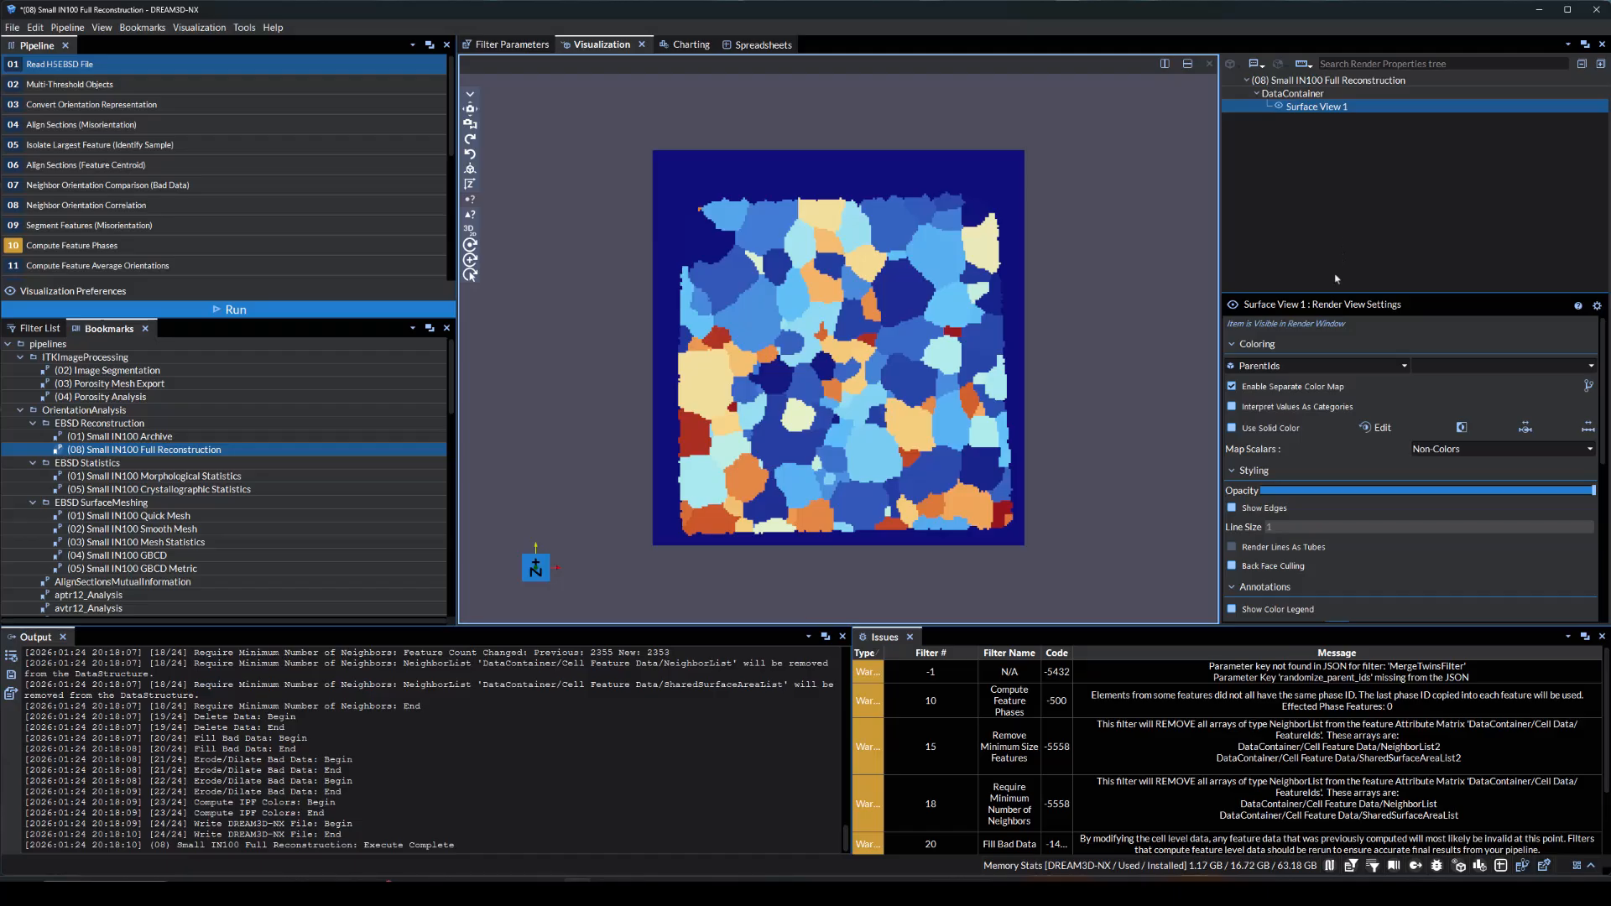
left_click(1309, 366)
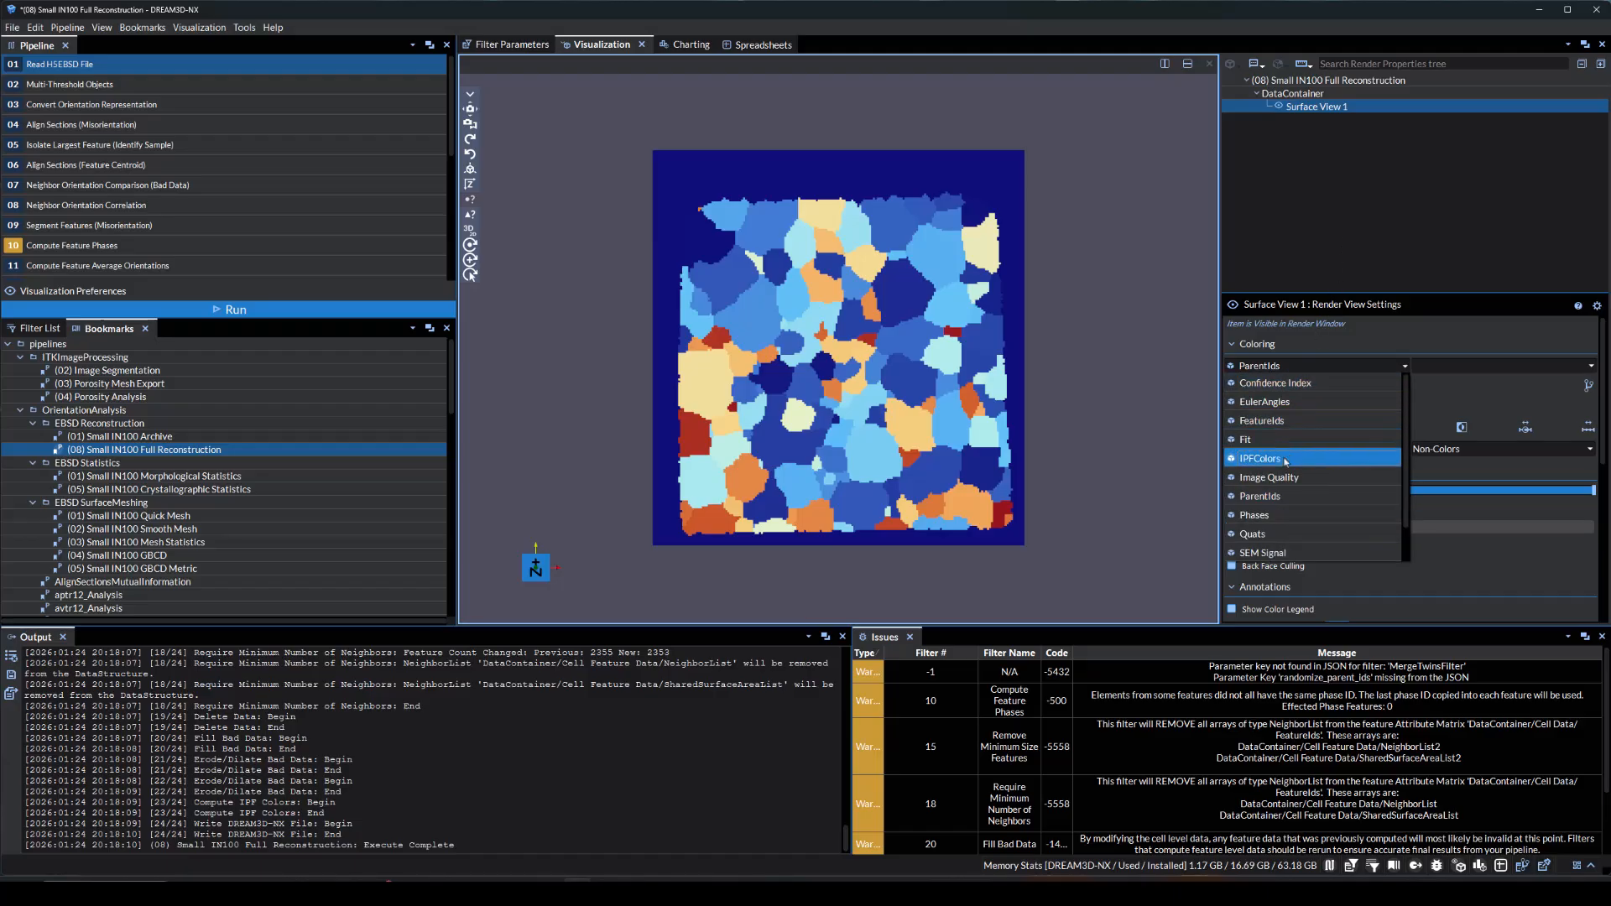
left_click(1284, 459)
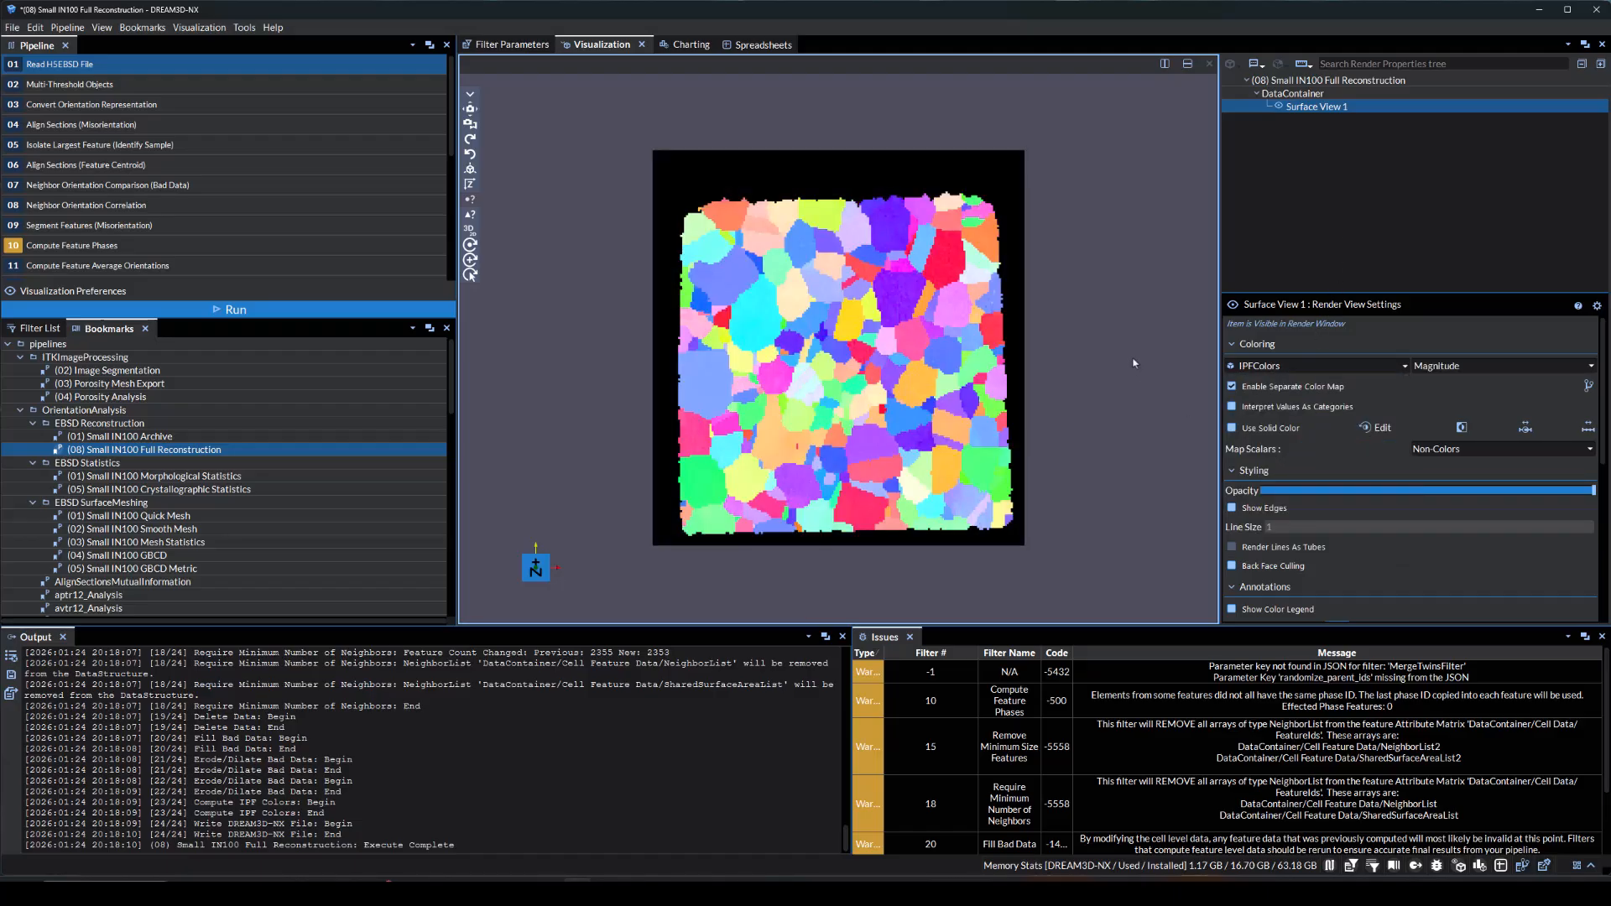
Add a Clip filter to the DataContainer and set its clip type to Box
left_click_drag(1125, 355, 867, 345)
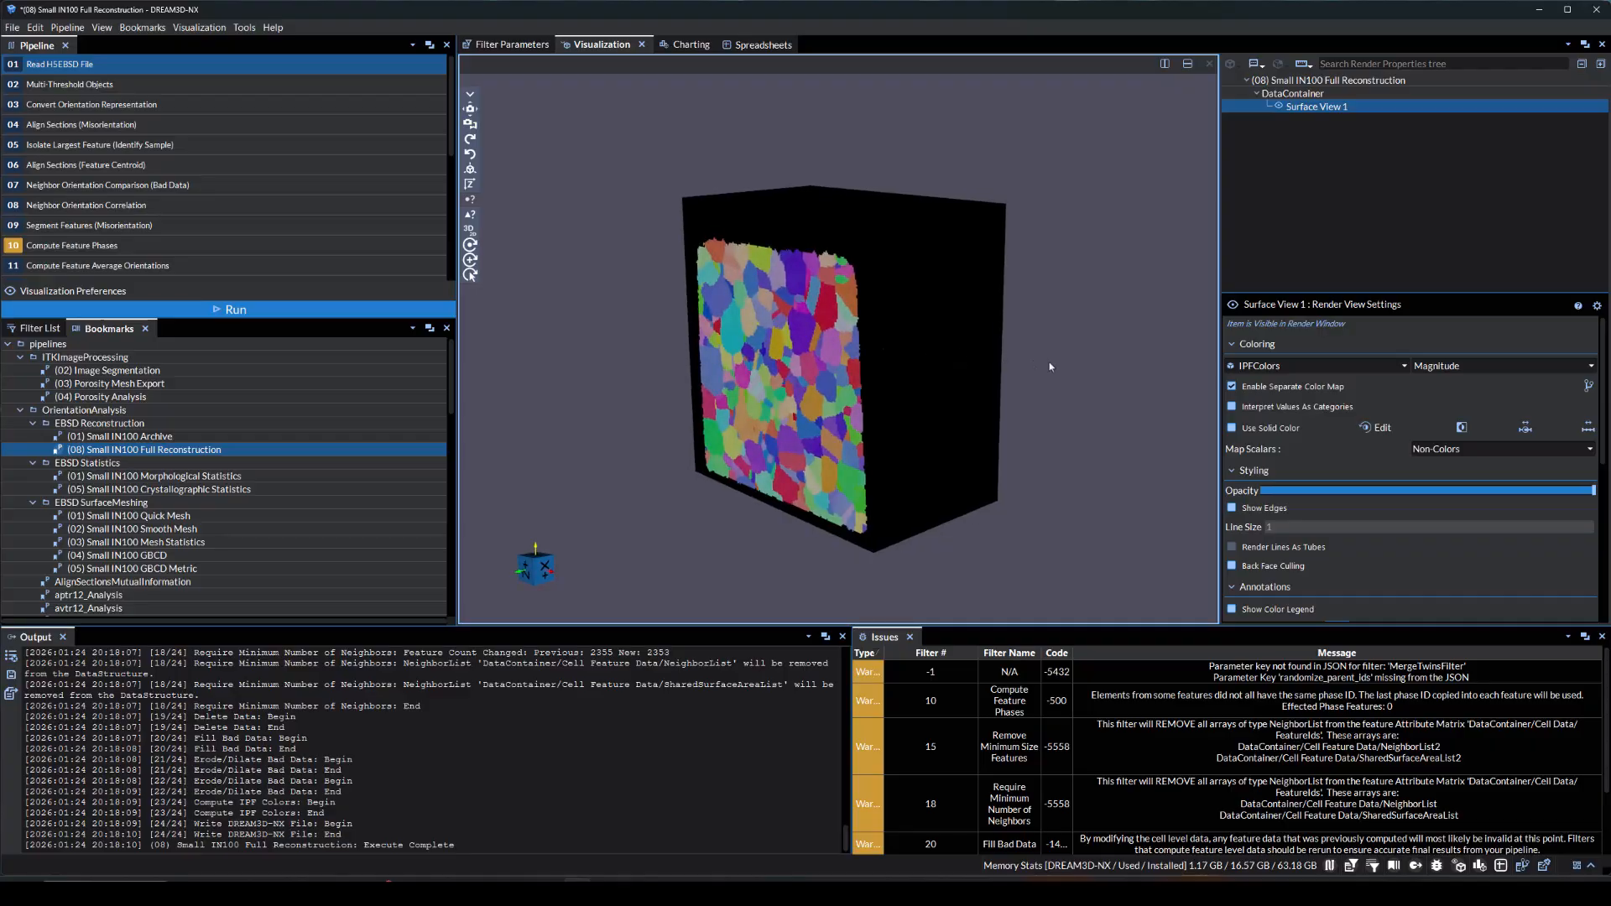
left_click(1292, 93)
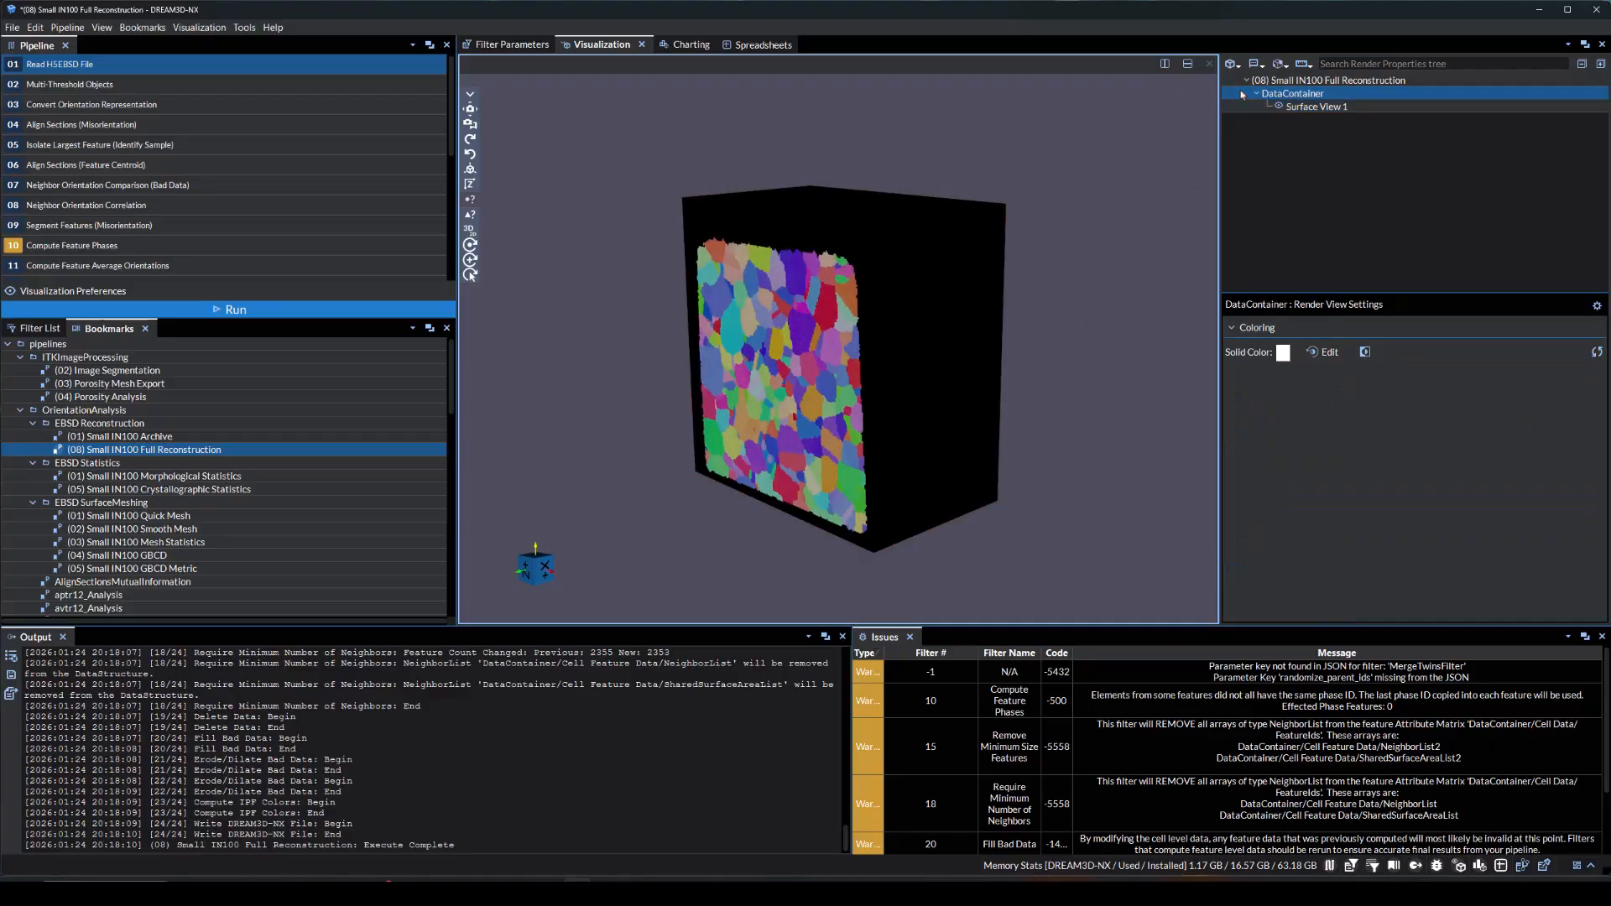
left_click(1278, 65)
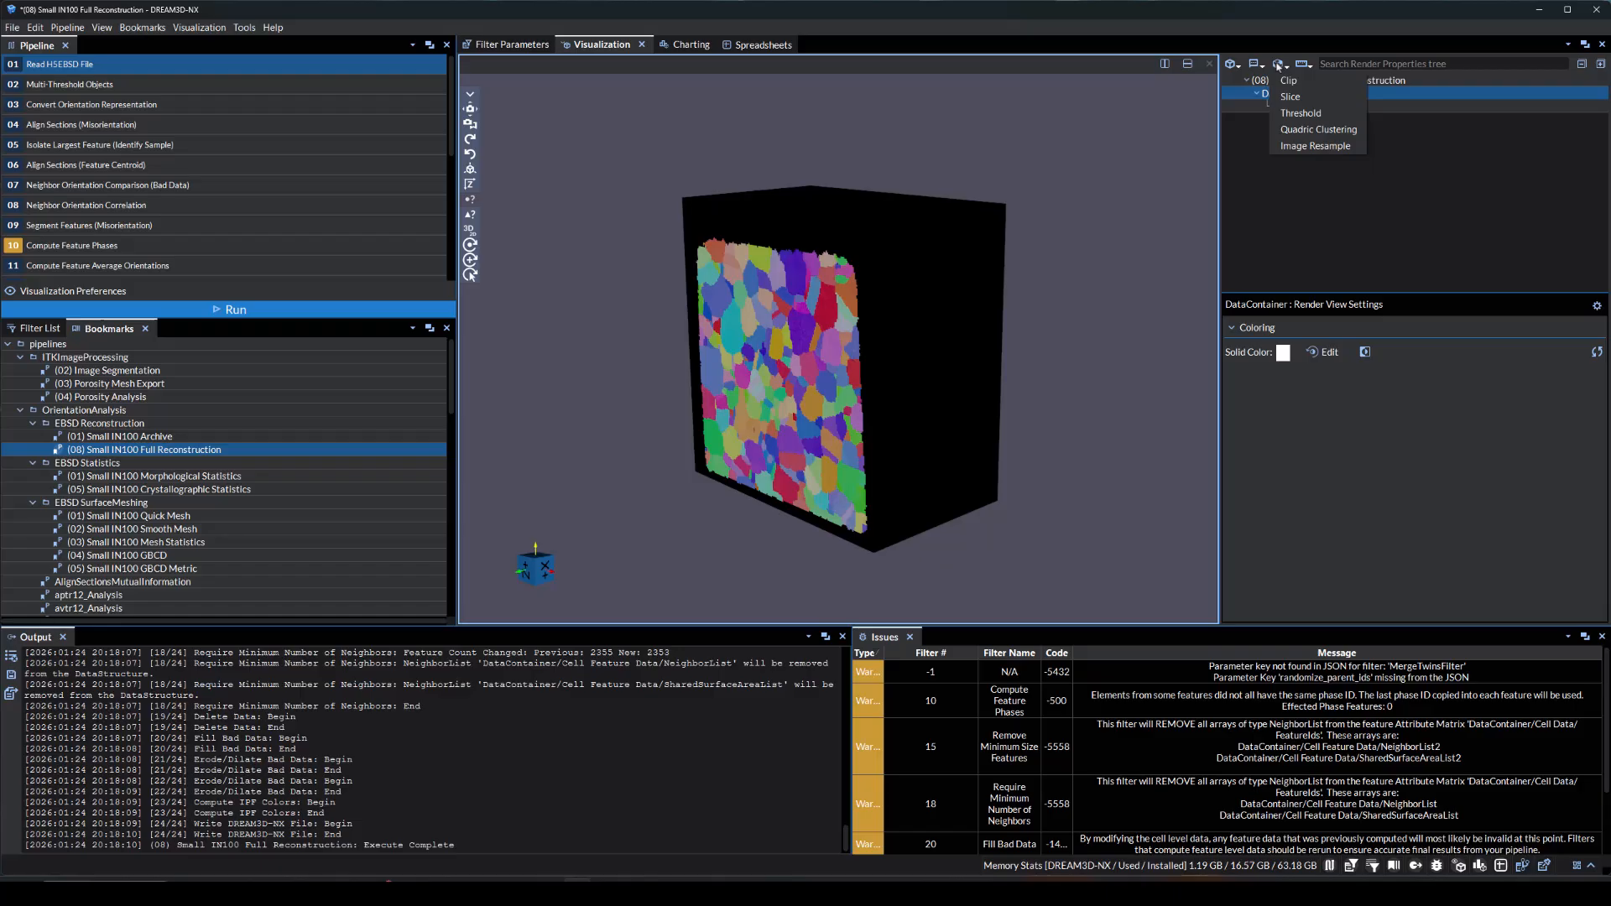
left_click(1287, 80)
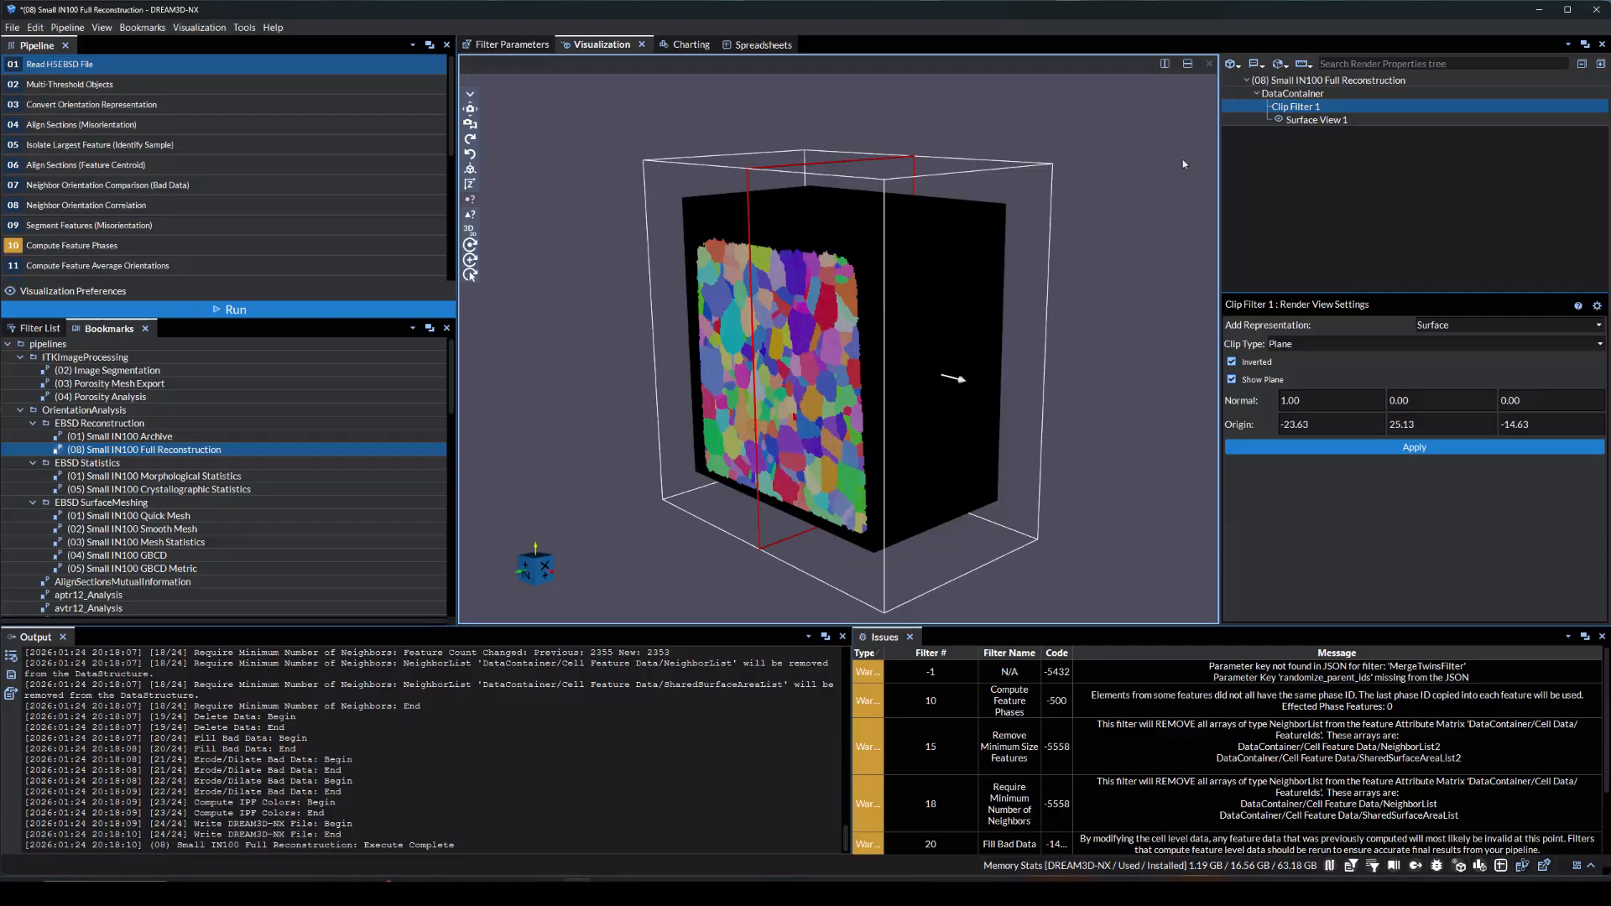
left_click(1300, 344)
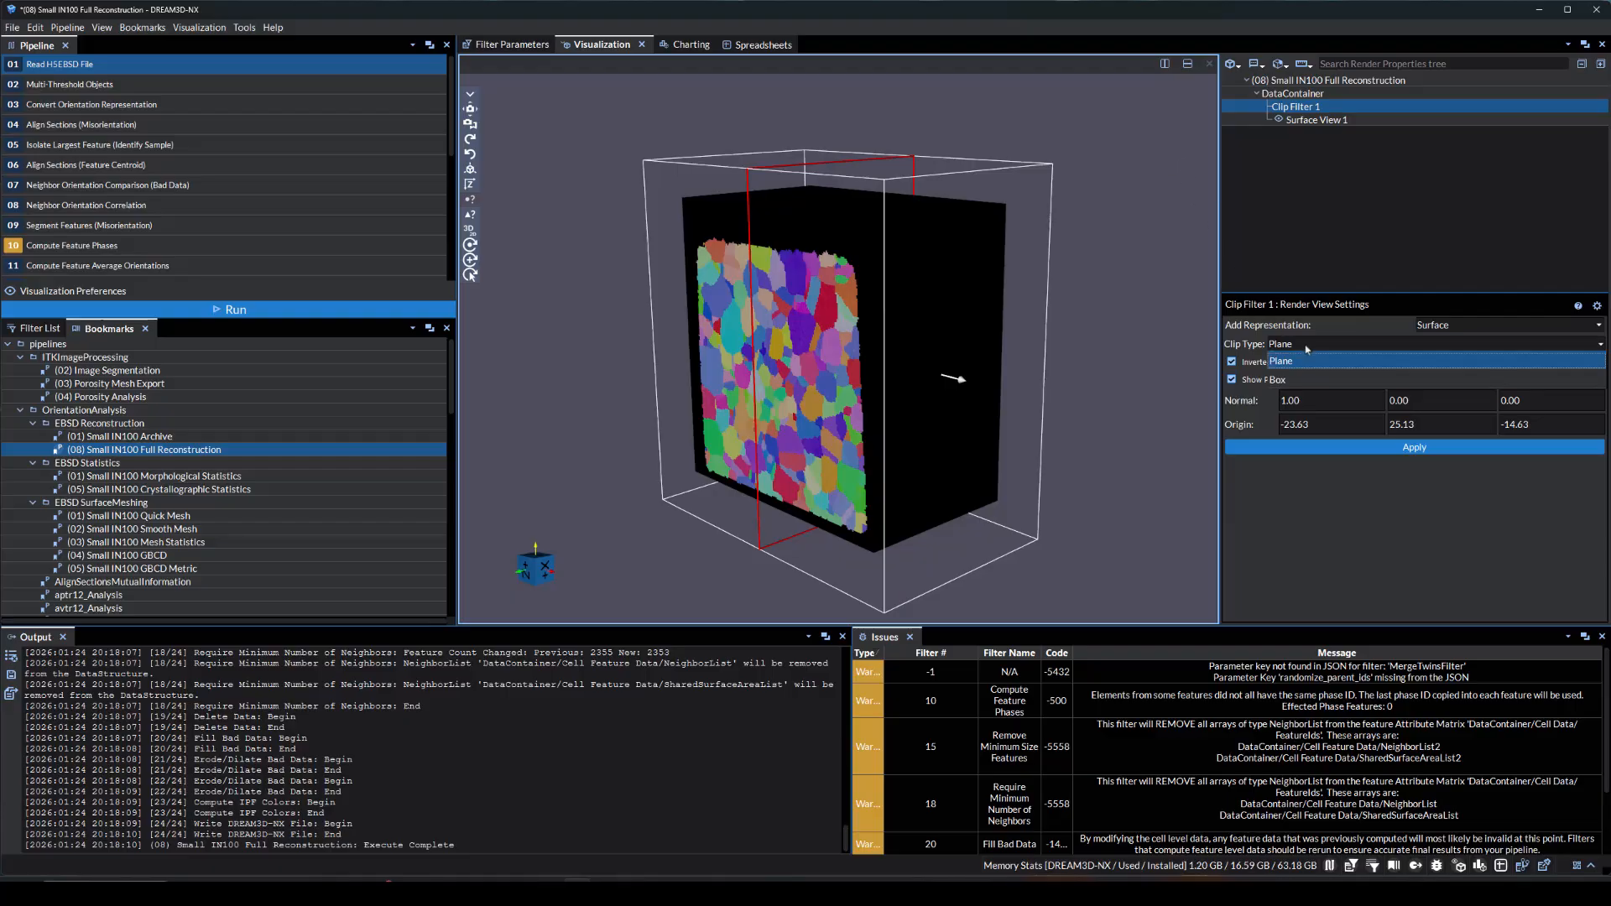
left_click(1306, 380)
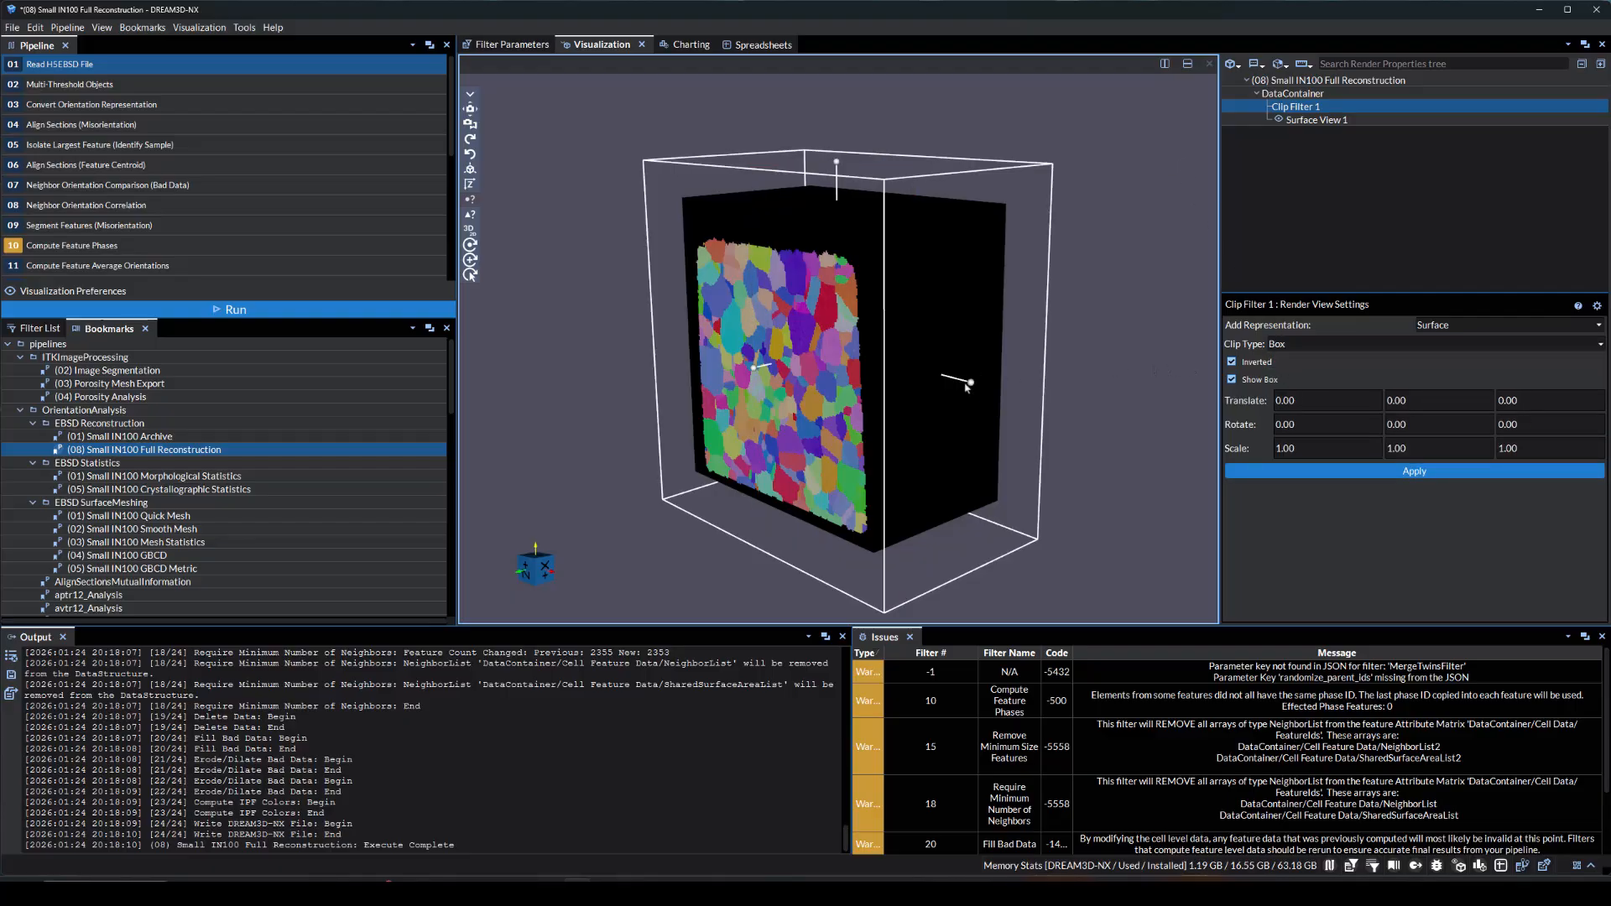
Shrink the clip box to a scale of about 0.30, 0.15, 0.96, rotate it to about -0.29, -5.51, 35.24, and apply the clip
left_click_drag(967, 387, 847, 357)
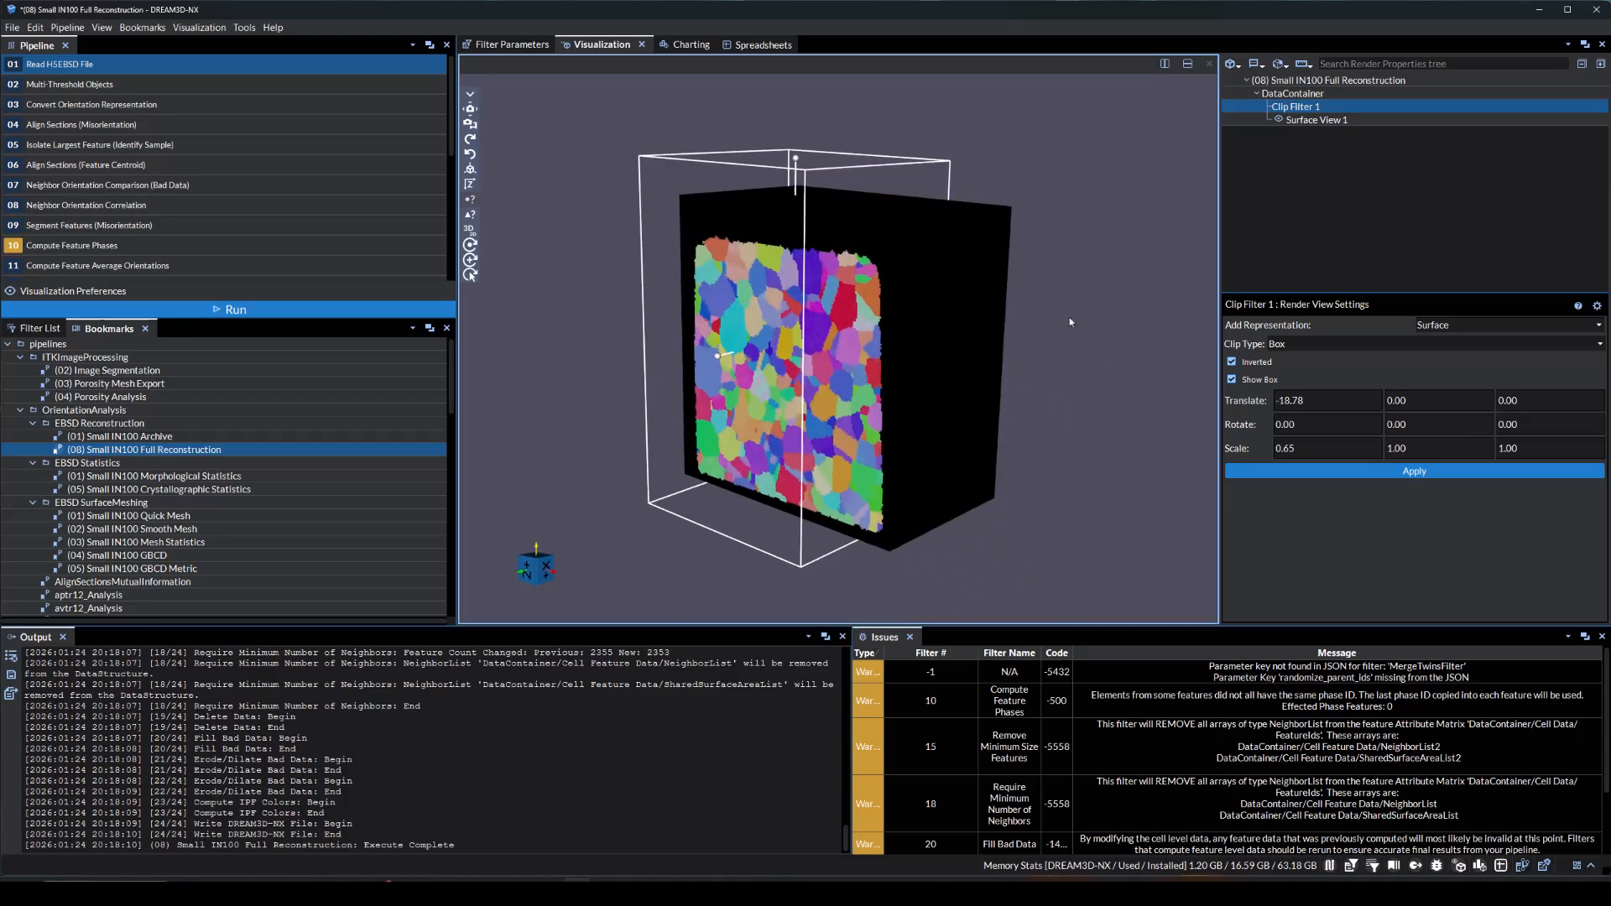
left_click_drag(1069, 321, 1176, 321)
left_click_drag(658, 317, 806, 361)
left_click_drag(850, 189, 831, 461)
left_click_drag(822, 522, 849, 351)
left_click_drag(1195, 399, 1104, 404)
left_click(1229, 468)
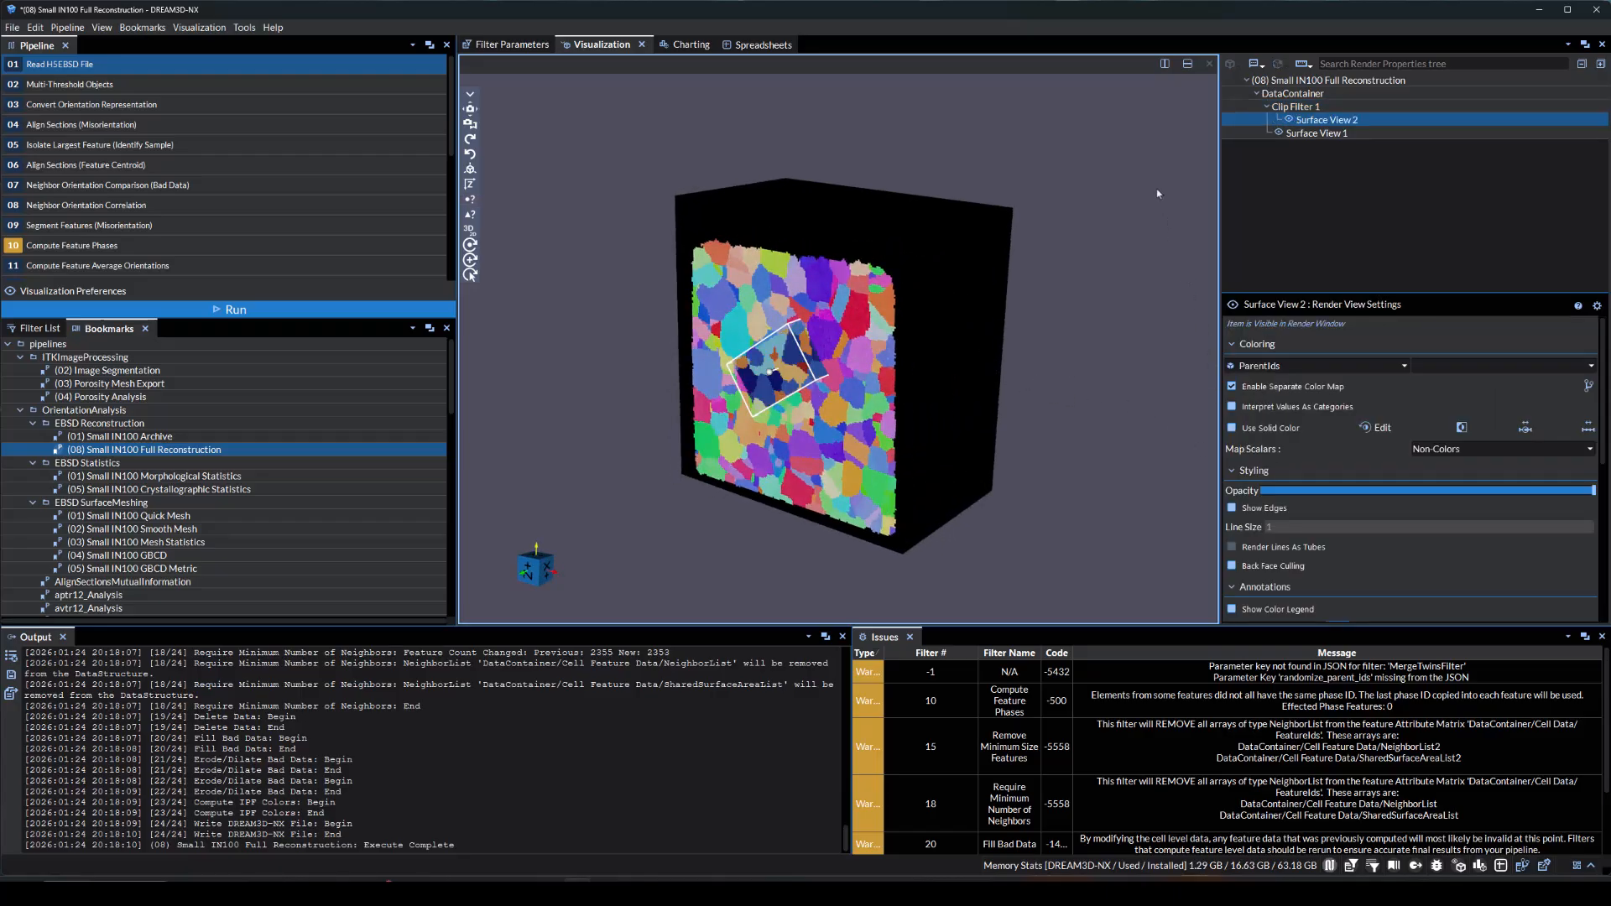
Hide the original surface view and color the box-clipped surface by IPFColors
left_click(1248, 134, "ctrl")
left_click(1288, 120)
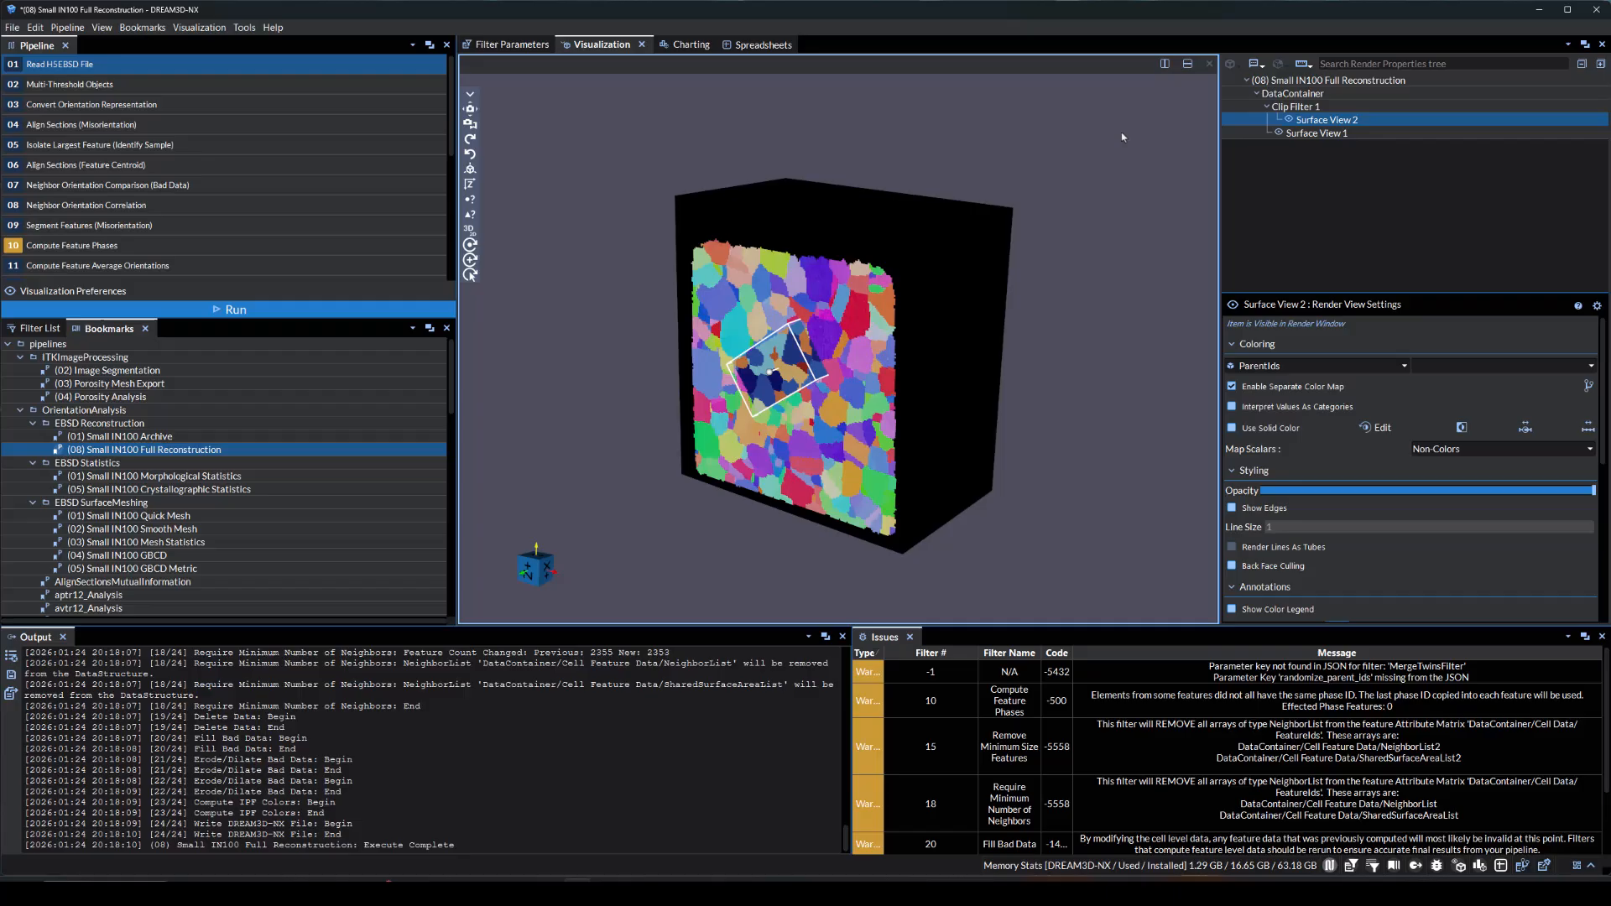
left_click(1279, 133)
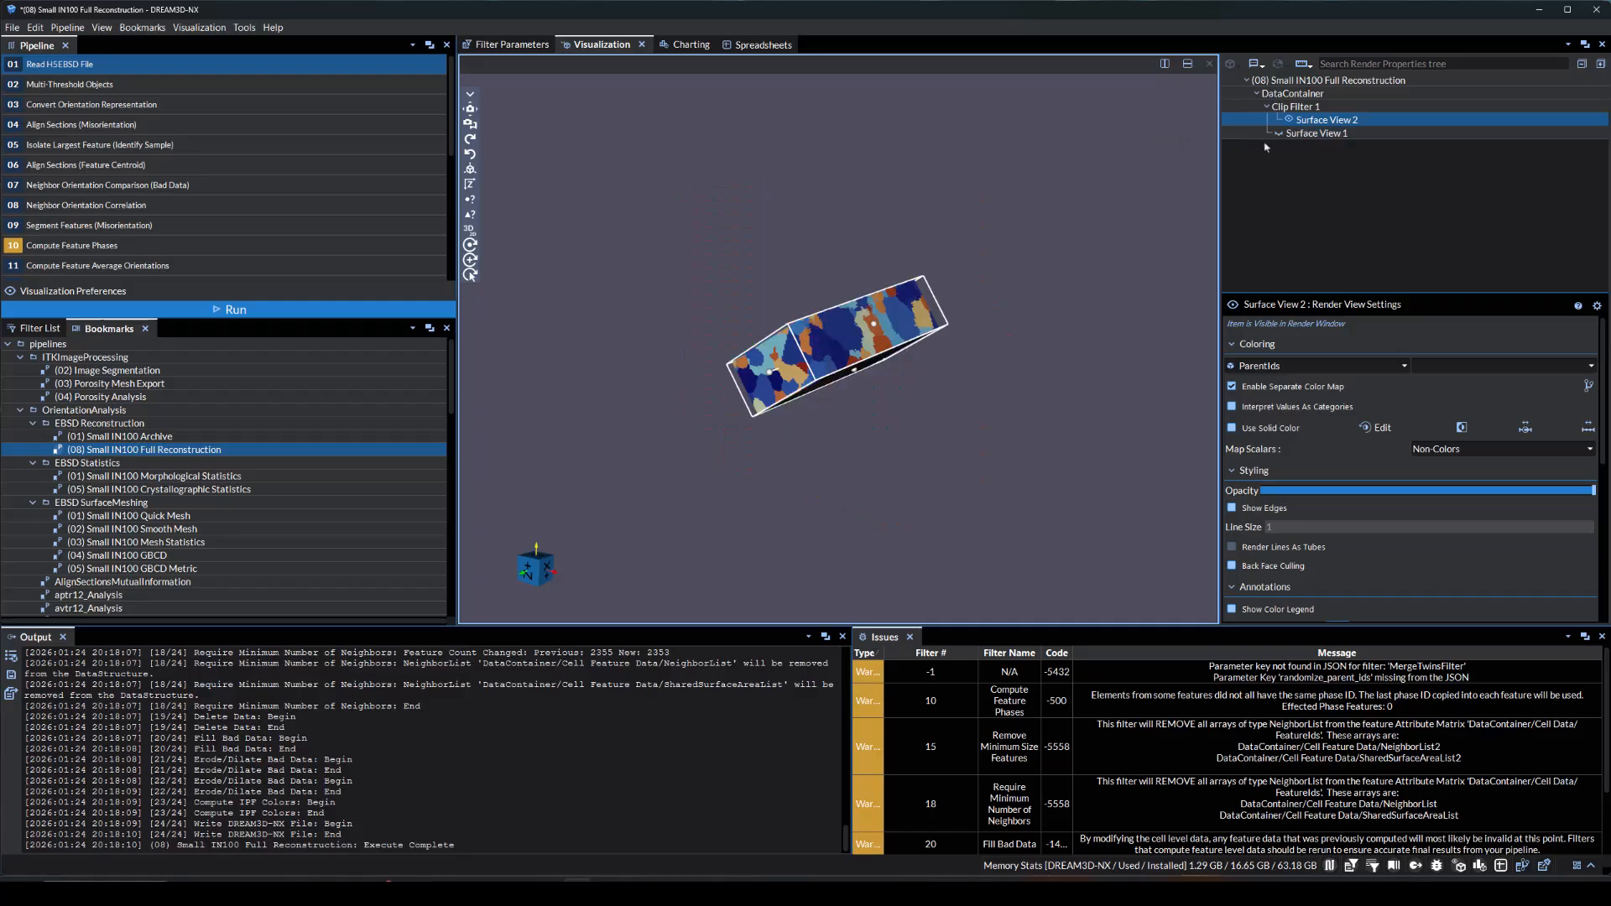
left_click(1228, 367)
left_click(1259, 458)
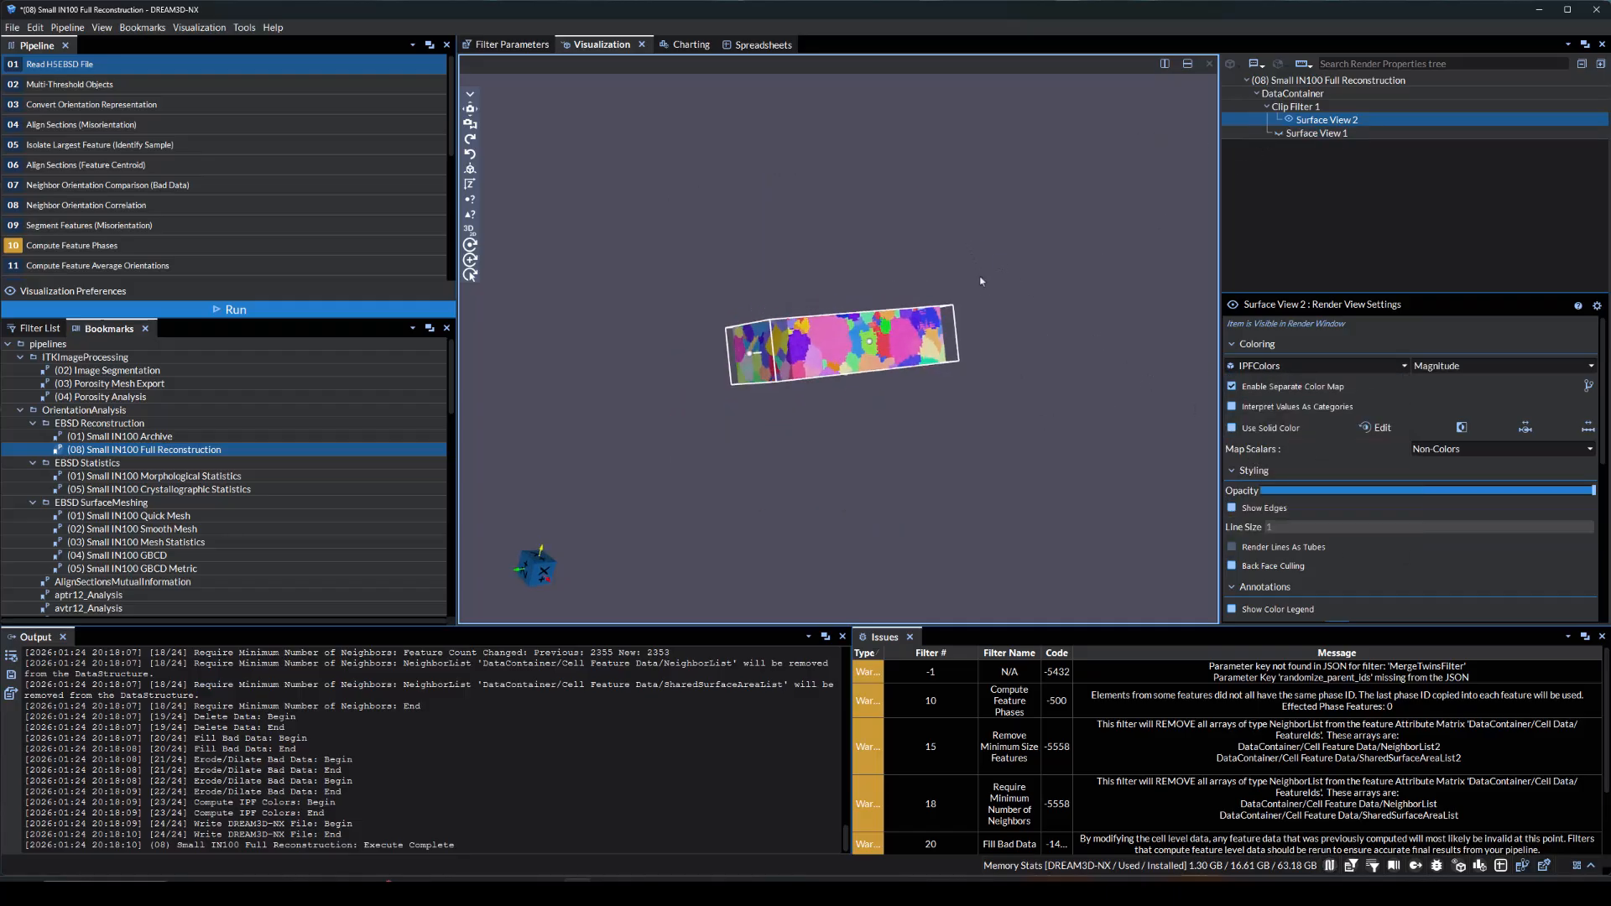
left_click_drag(981, 281, 1058, 476)
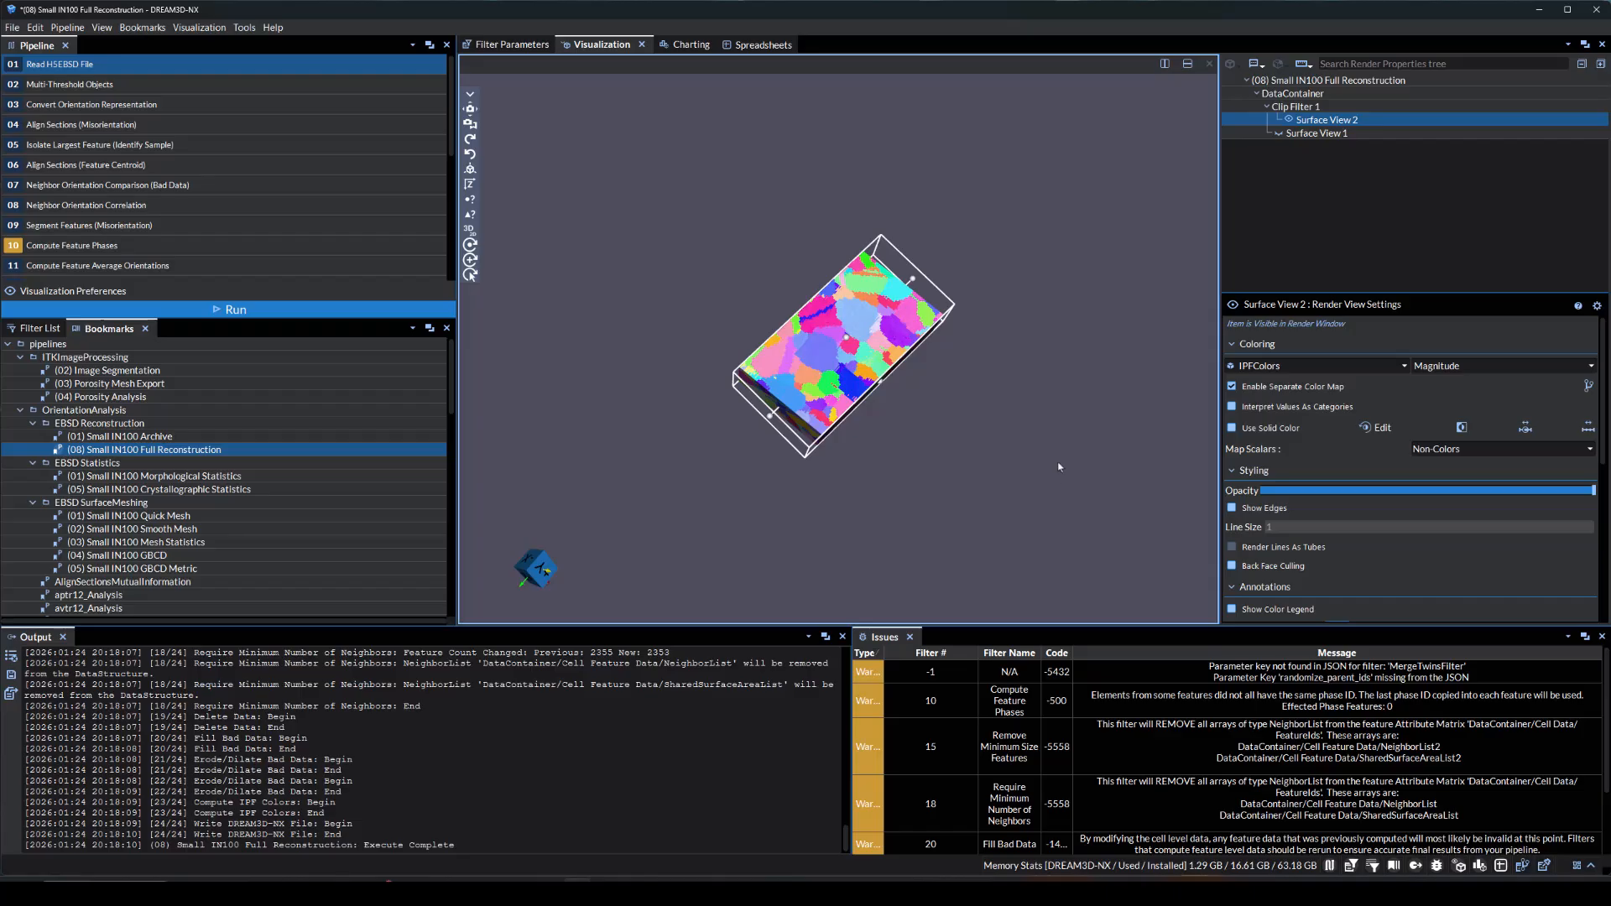
Show the original surface again and toggle the clipped surface off and on to compare the two
left_click(1279, 132)
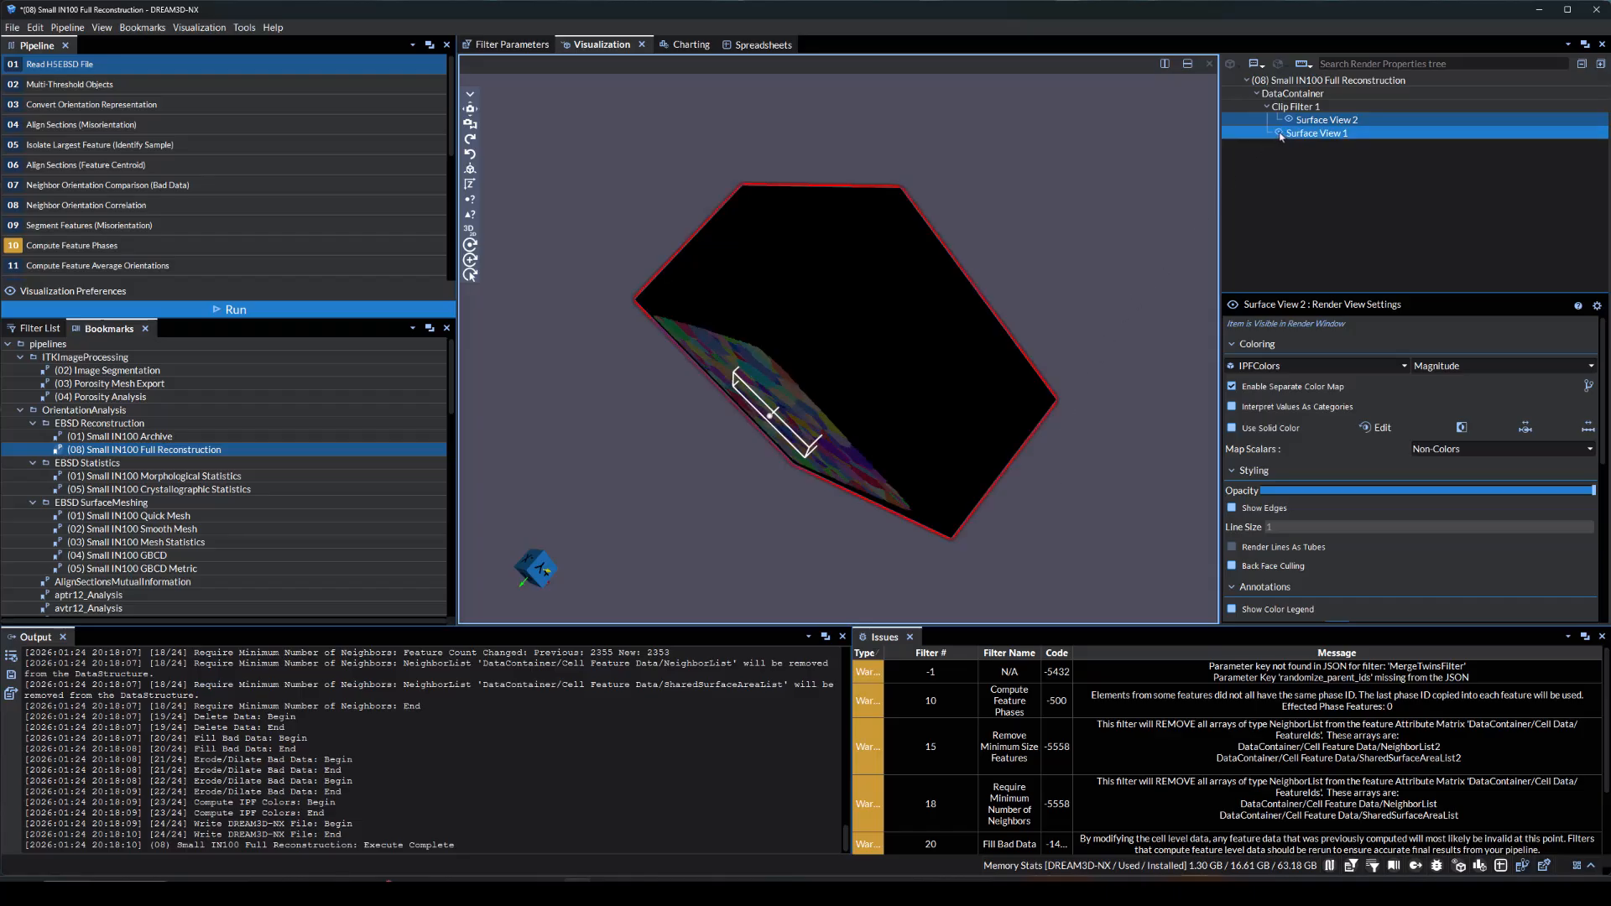
left_click(1288, 120)
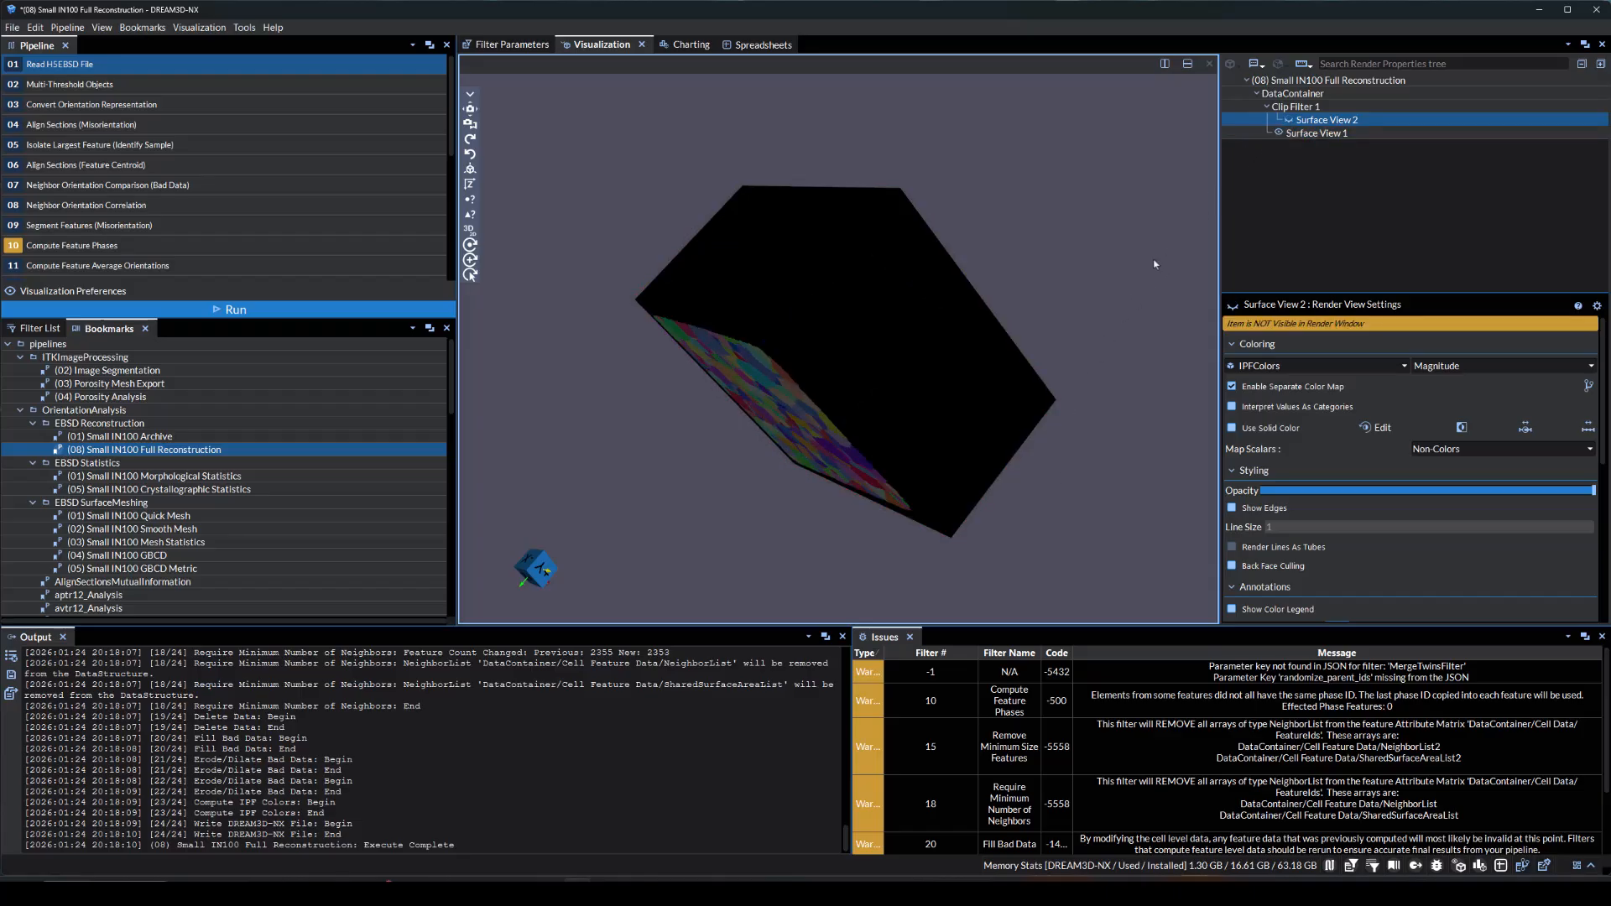
left_click(1289, 120)
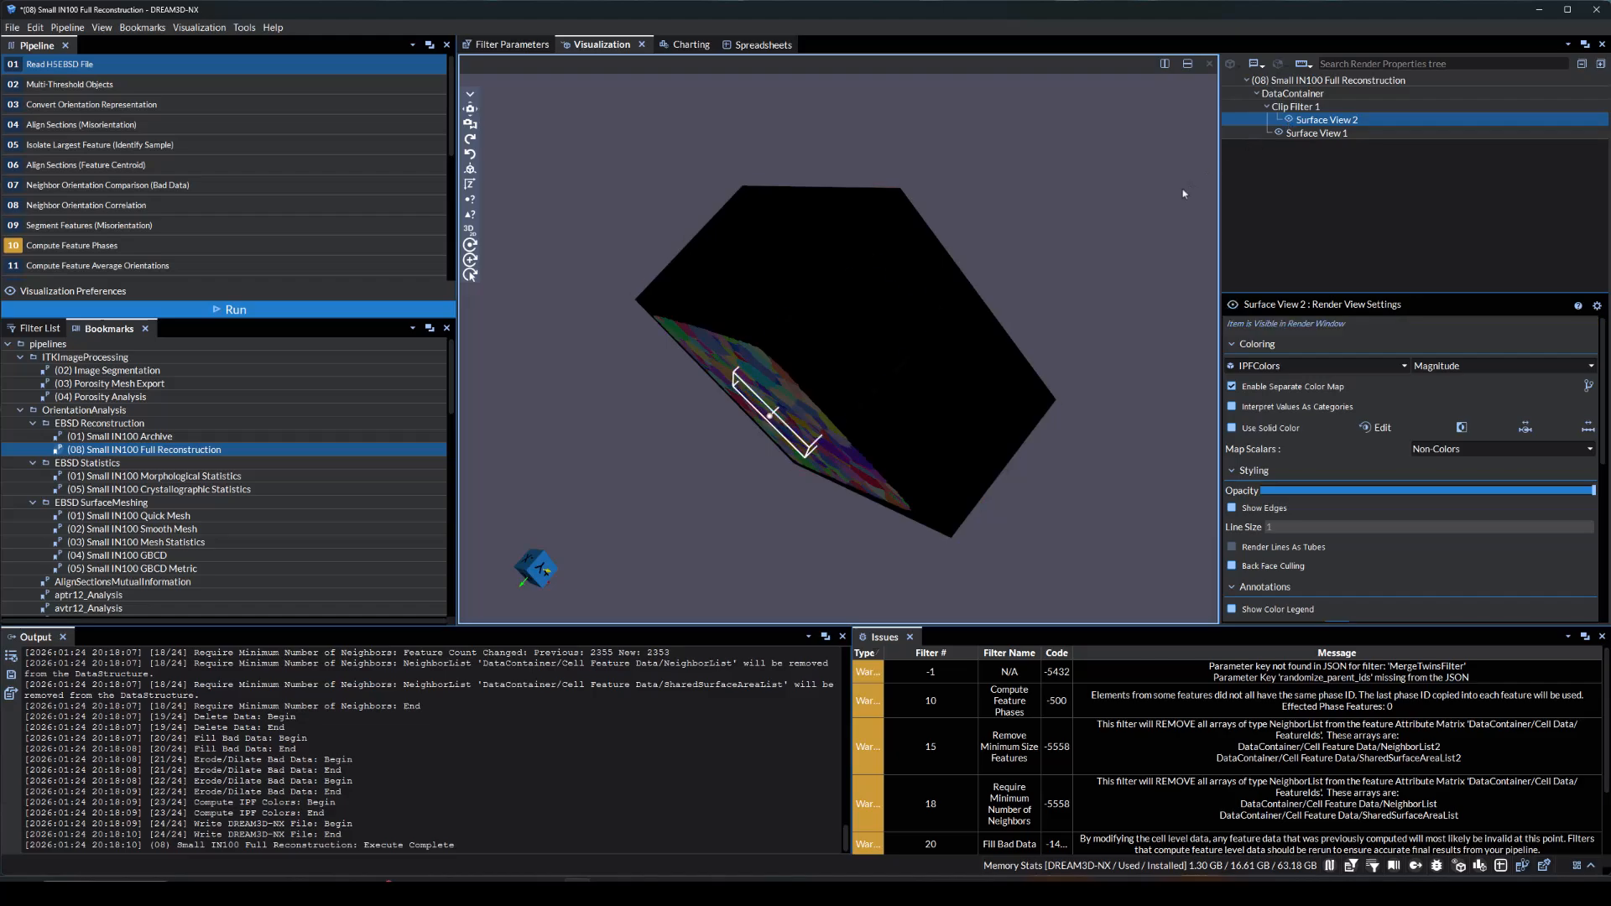
left_click_drag(839, 453, 1084, 268)
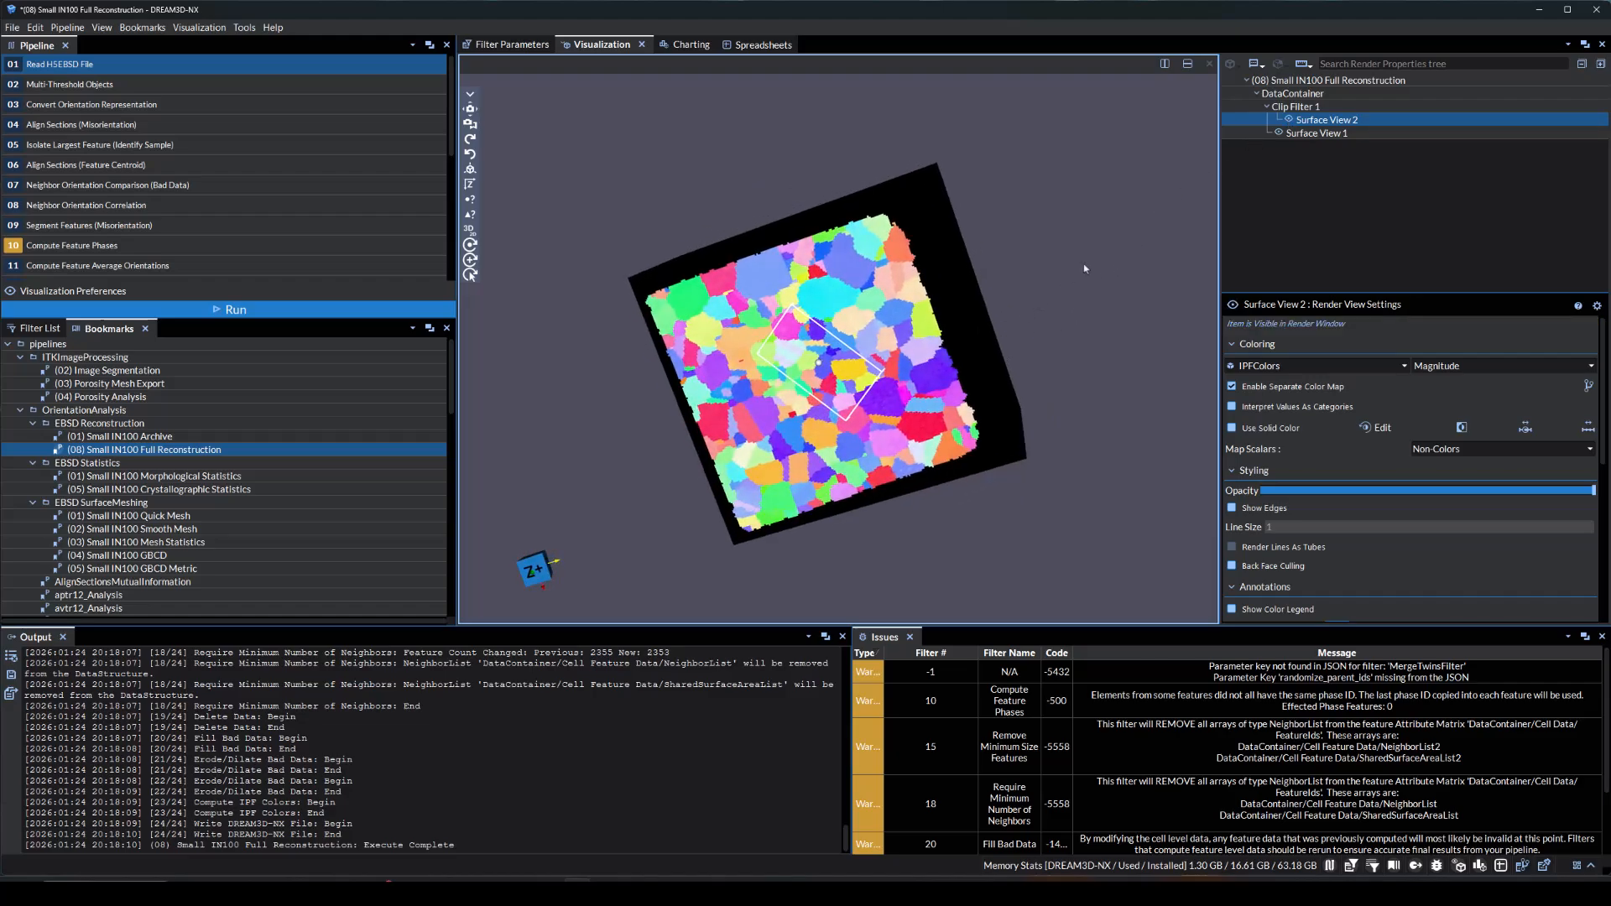
Delete the box-clipped surface view and switch the clip filter's type to Plane
right_click(1246, 120)
left_click(1305, 342)
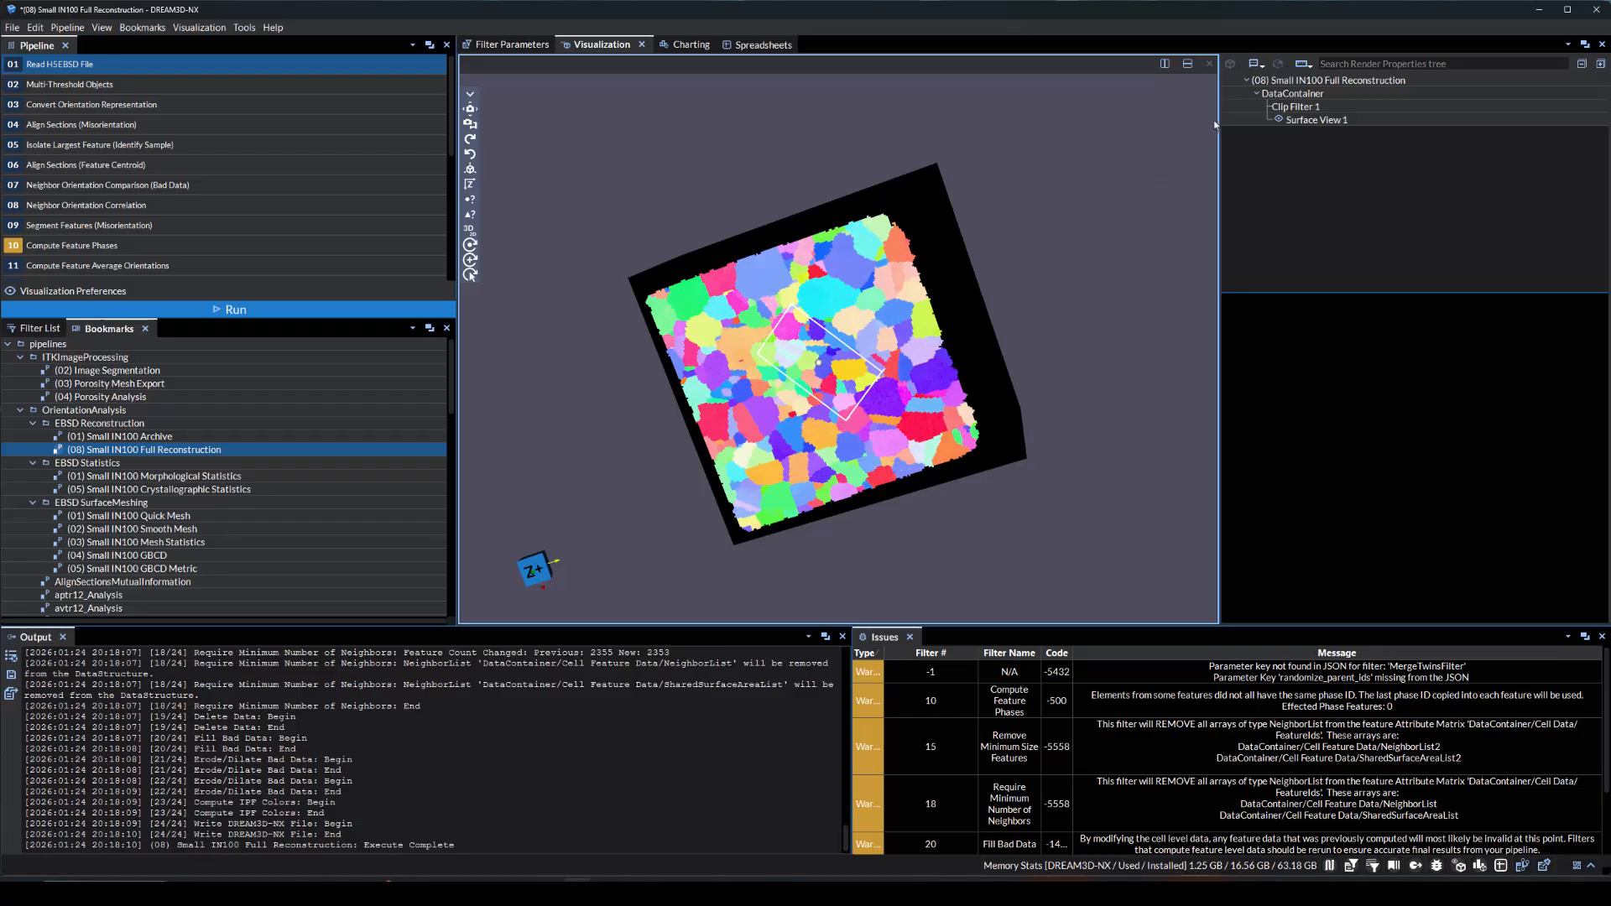
left_click(1247, 107)
right_click(1245, 110)
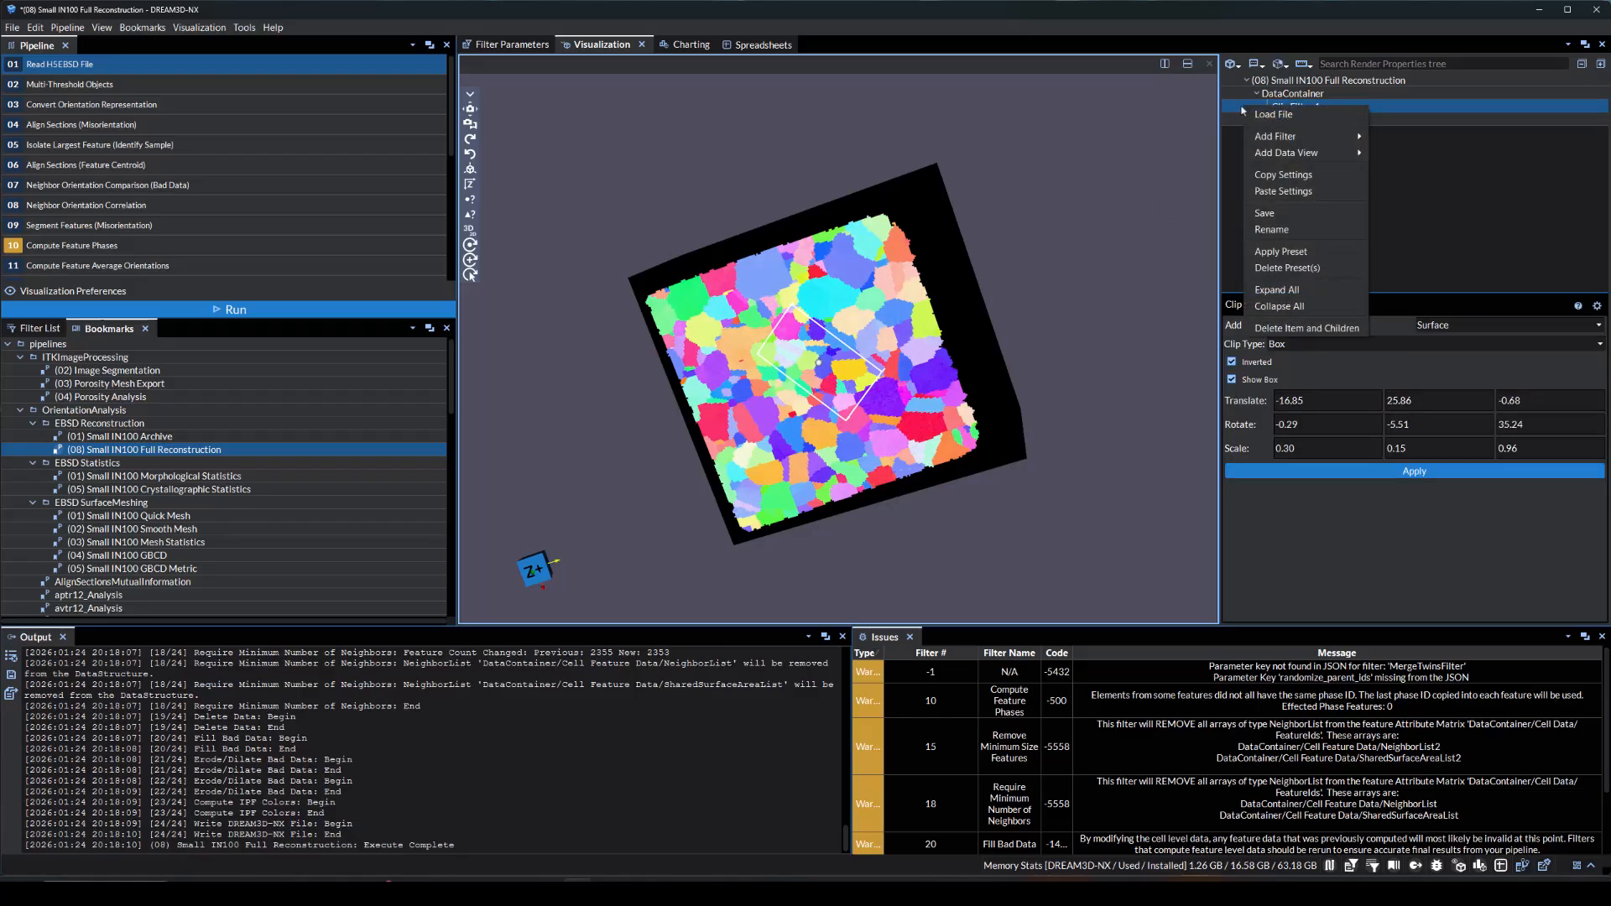
left_click(1238, 111)
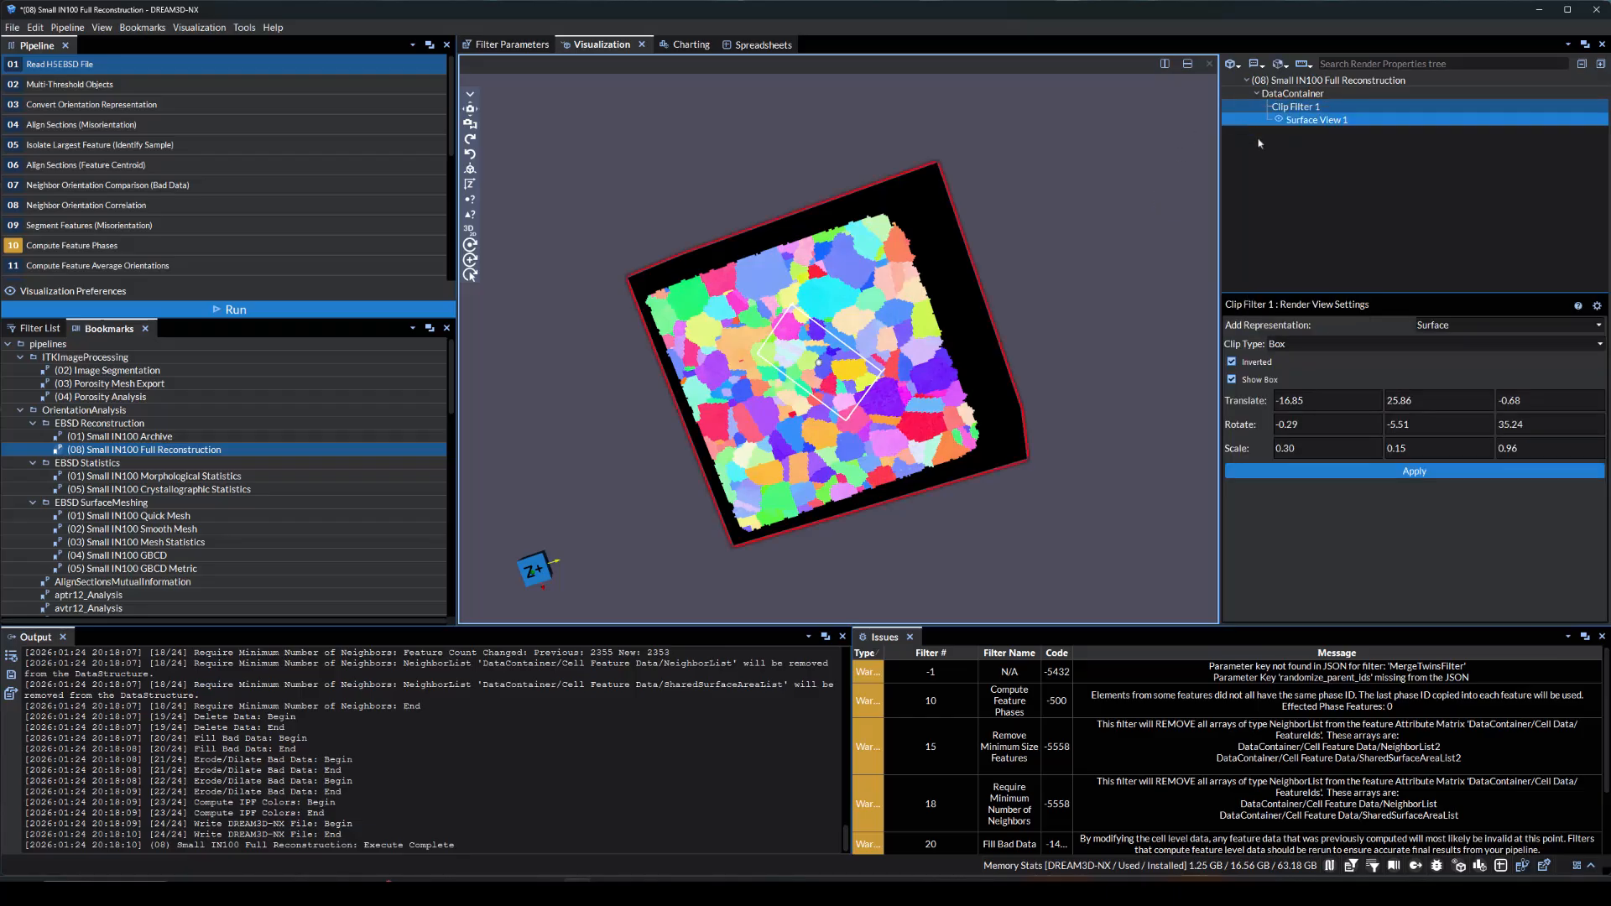
left_click(1310, 344)
left_click(1313, 361)
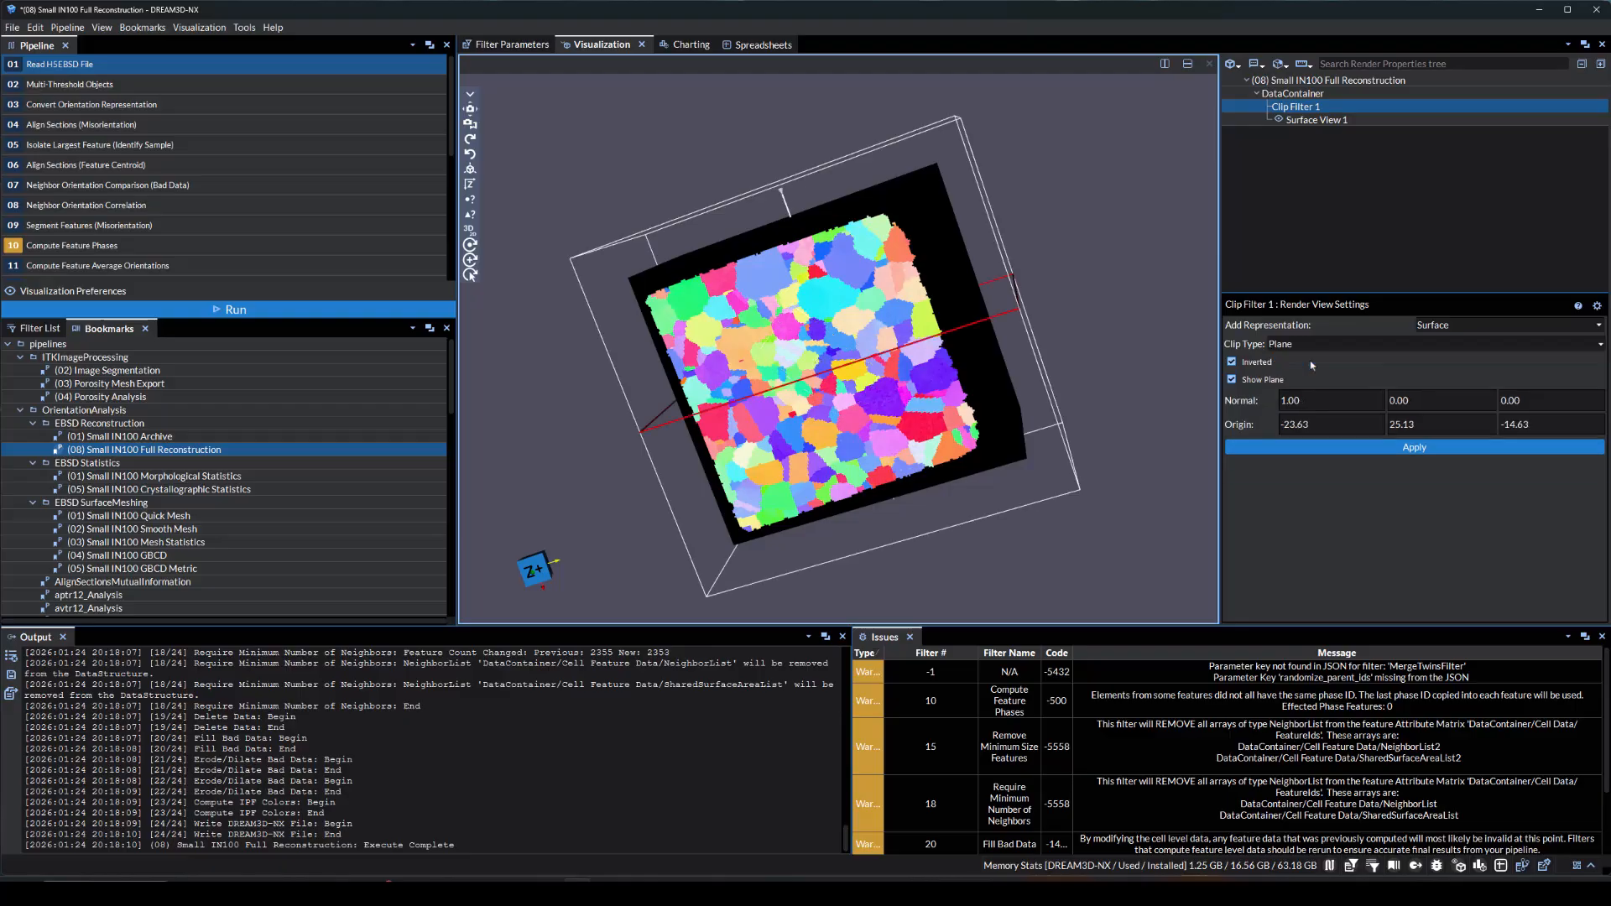
Tilt the clip plane diagonally through the volume to a normal of about 0.64, 0.72, 0.25 and apply the clip
left_click_drag(1015, 279, 874, 302)
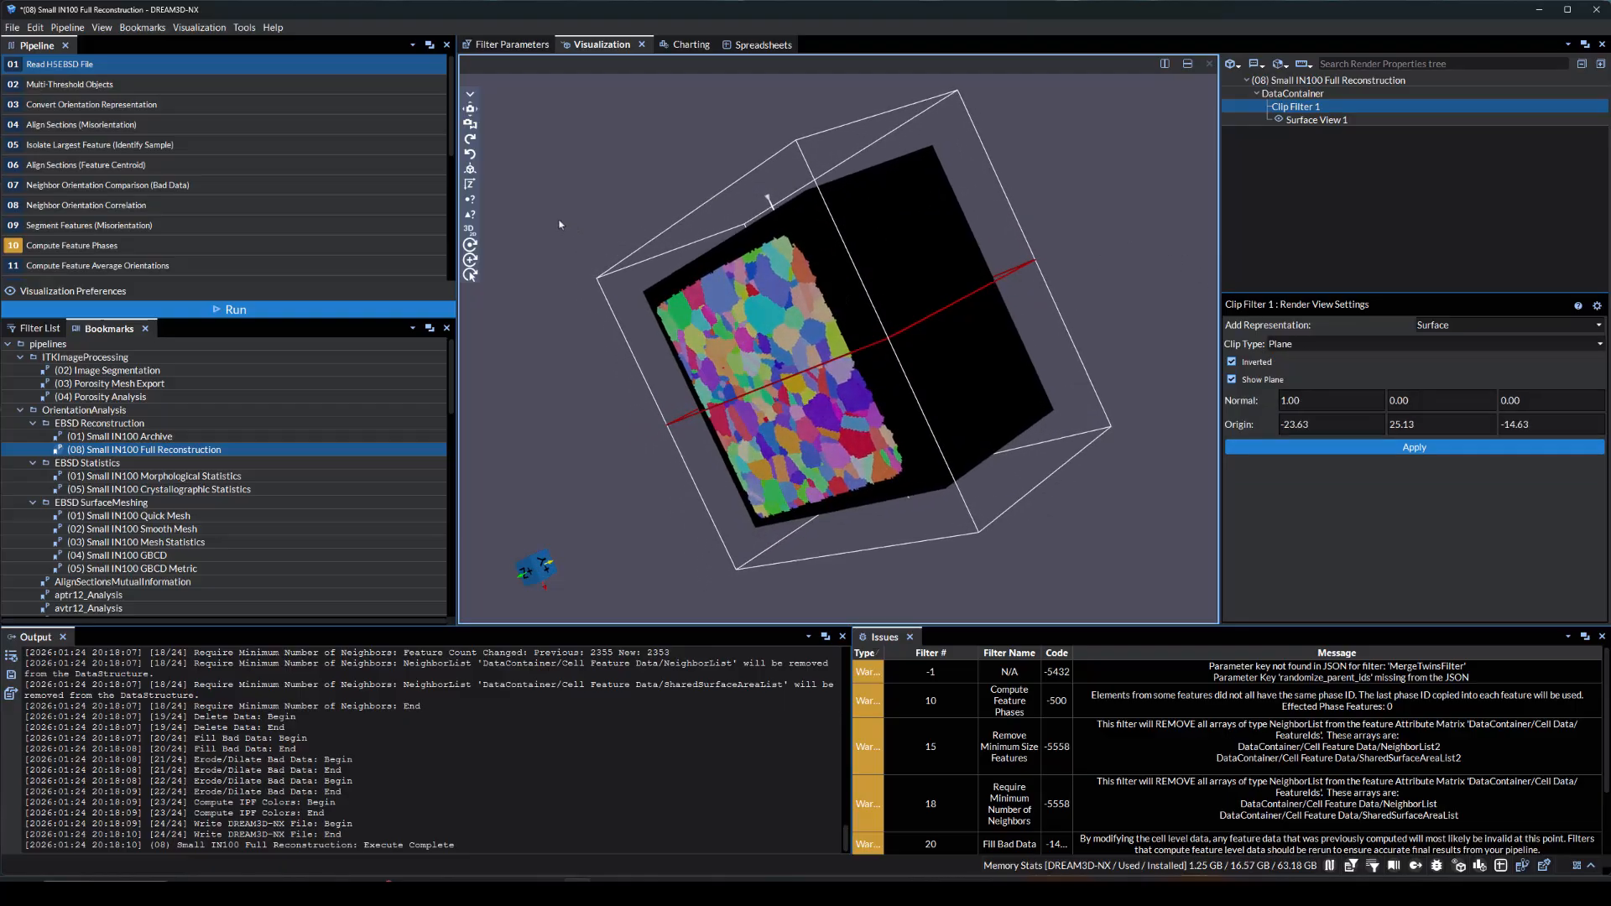
left_click(470, 184)
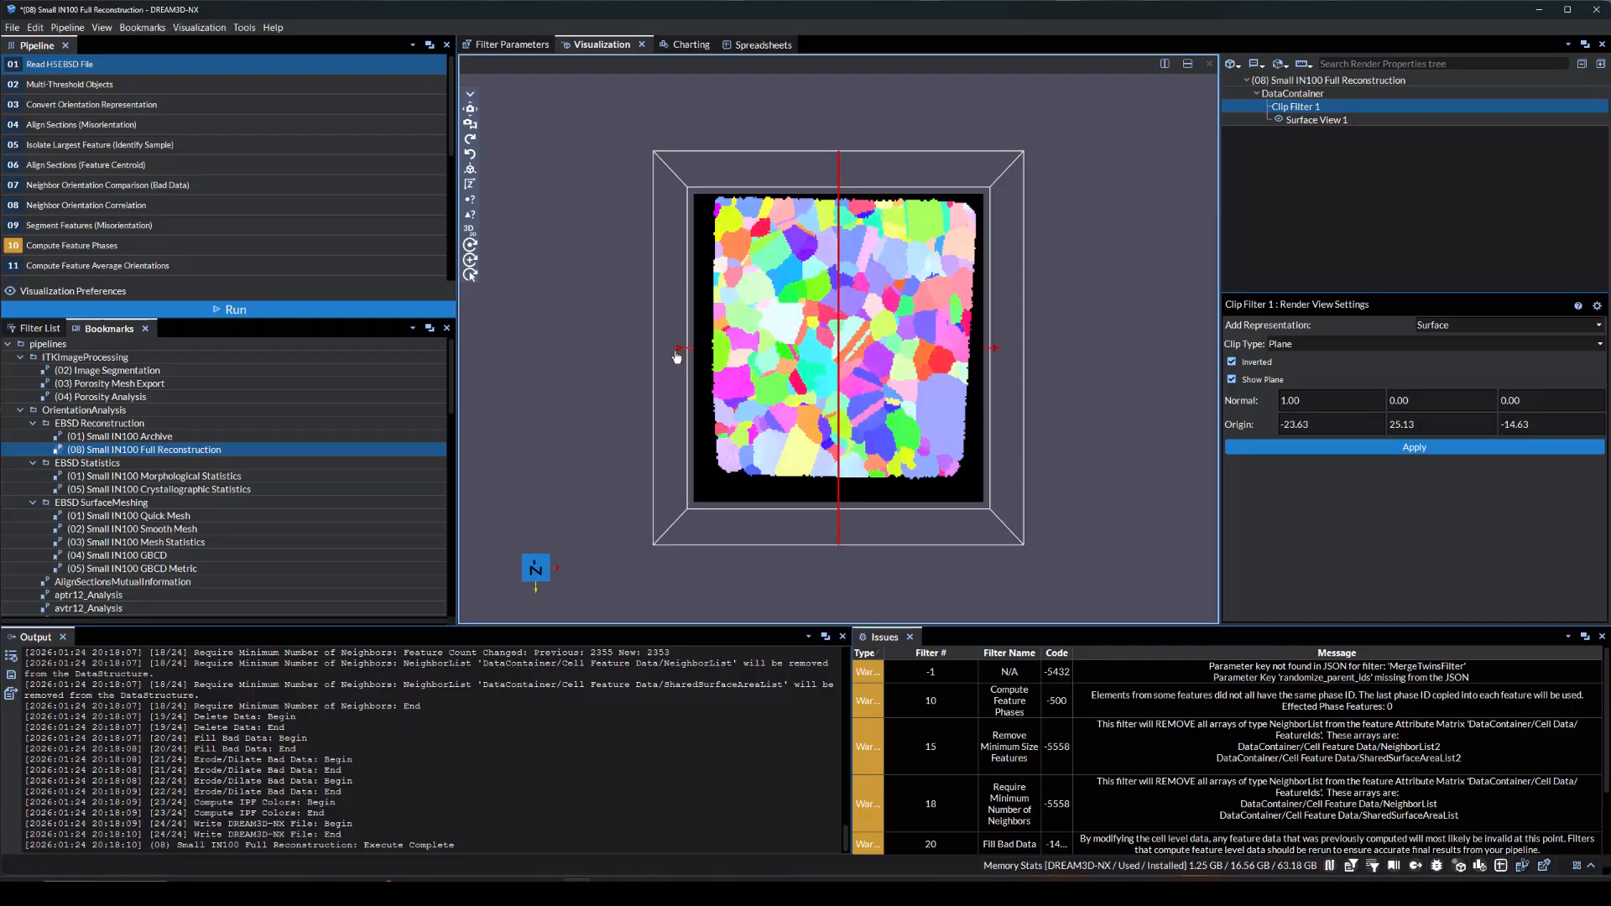
left_click_drag(677, 349, 952, 377)
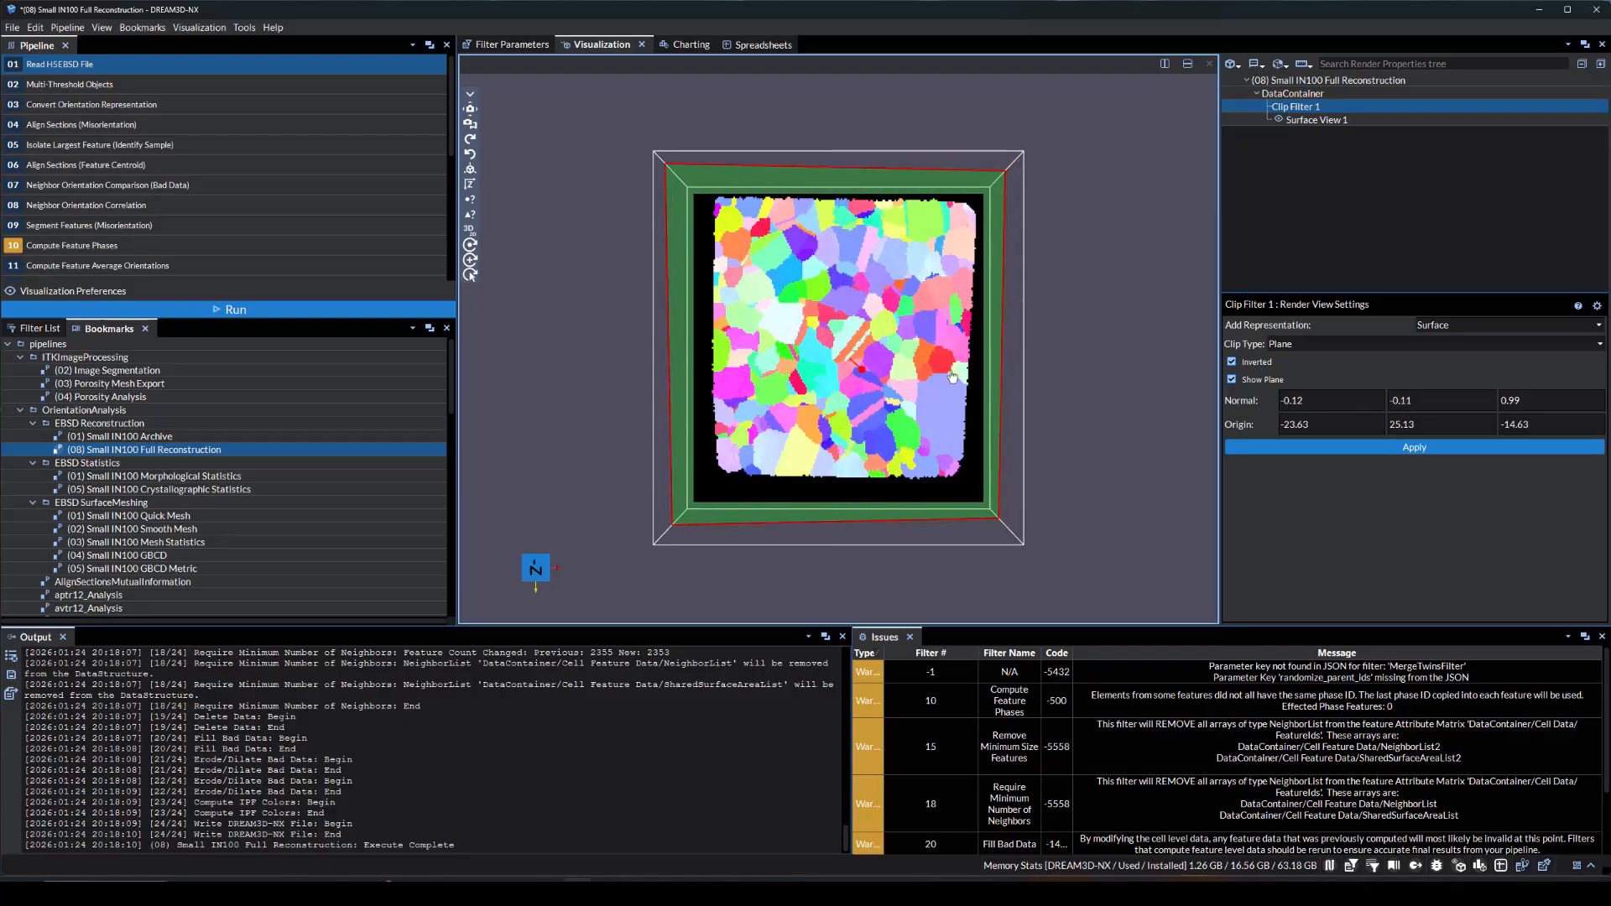
left_click_drag(654, 222, 851, 296)
left_click_drag(980, 441, 793, 295)
left_click_drag(1132, 457, 956, 403)
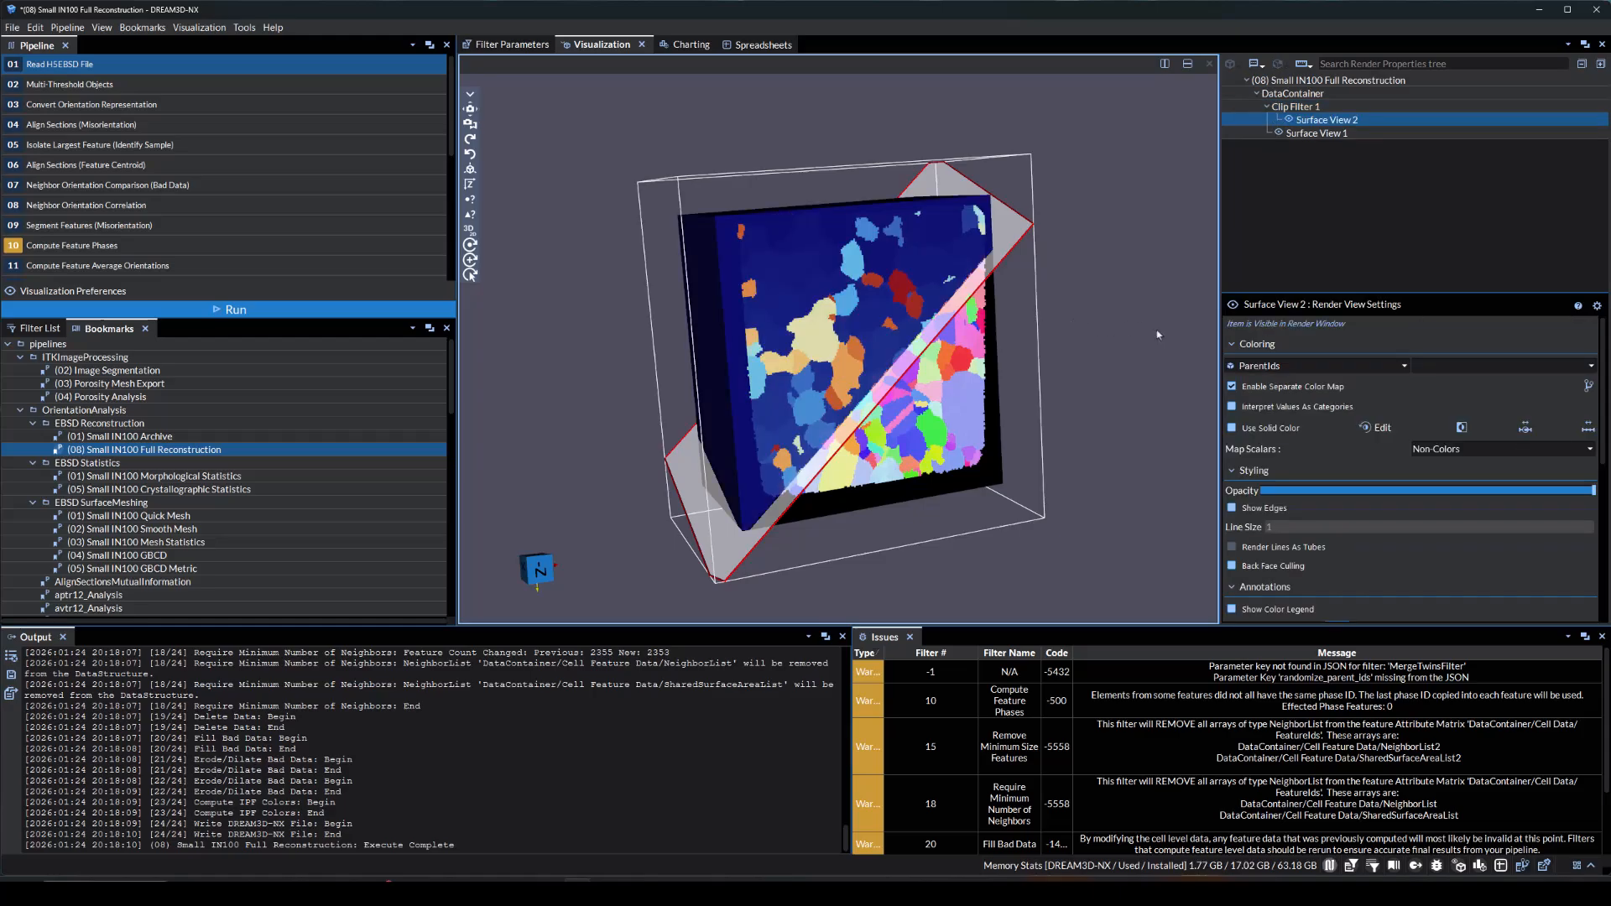
Color the plane-clipped surface by IPFColors and hide the original surface view to inspect the cut
left_click(1313, 366)
left_click(1292, 438)
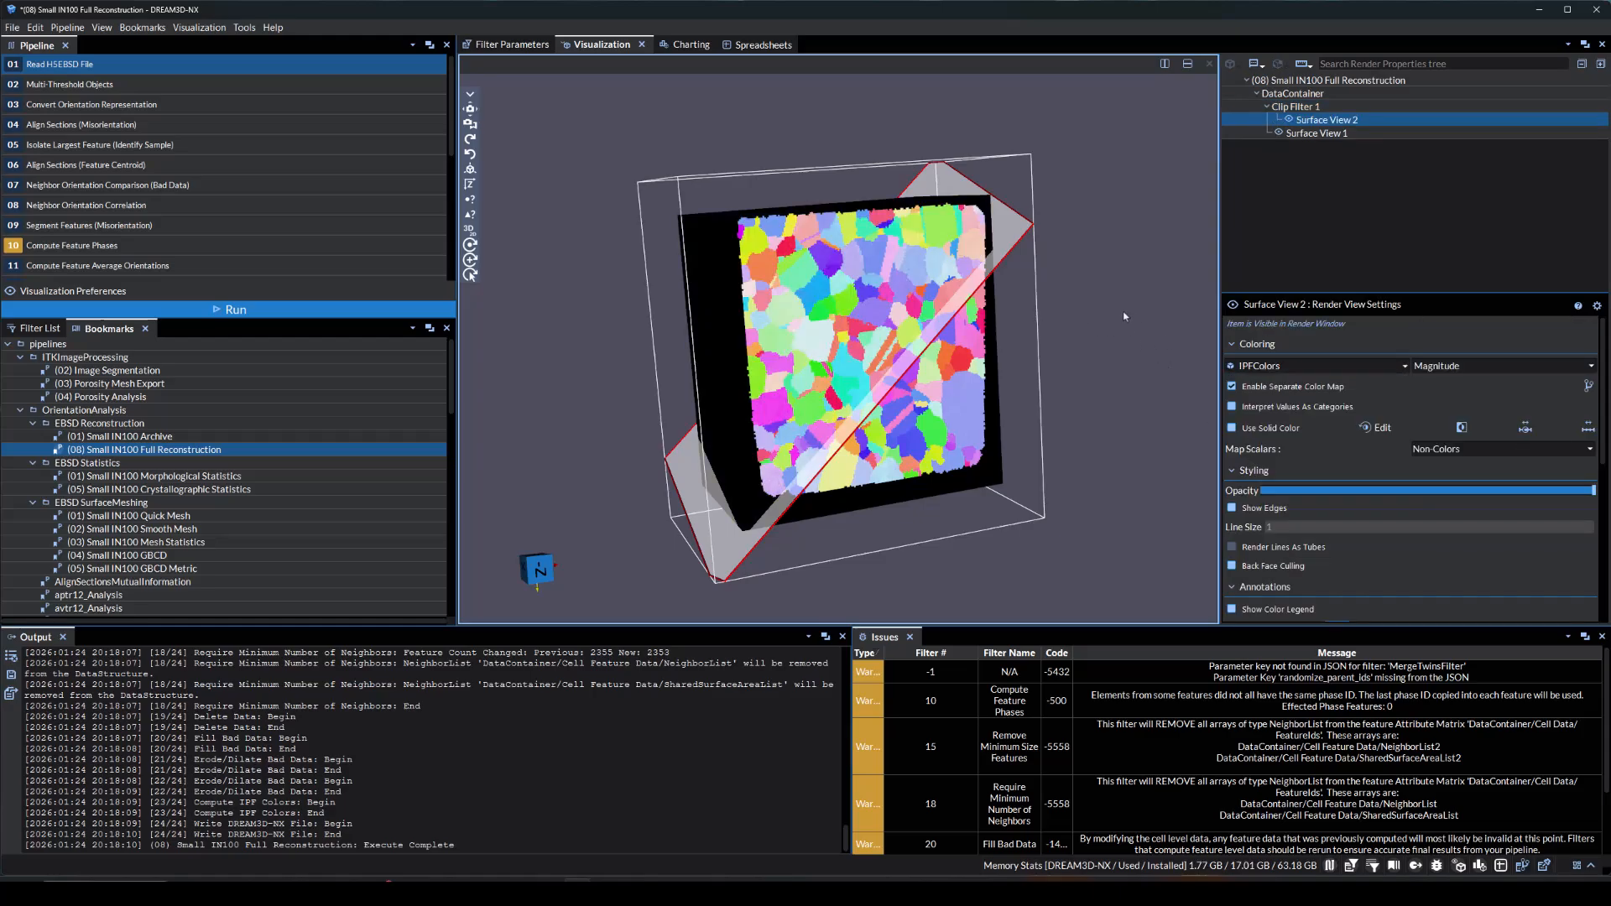
left_click(1279, 134)
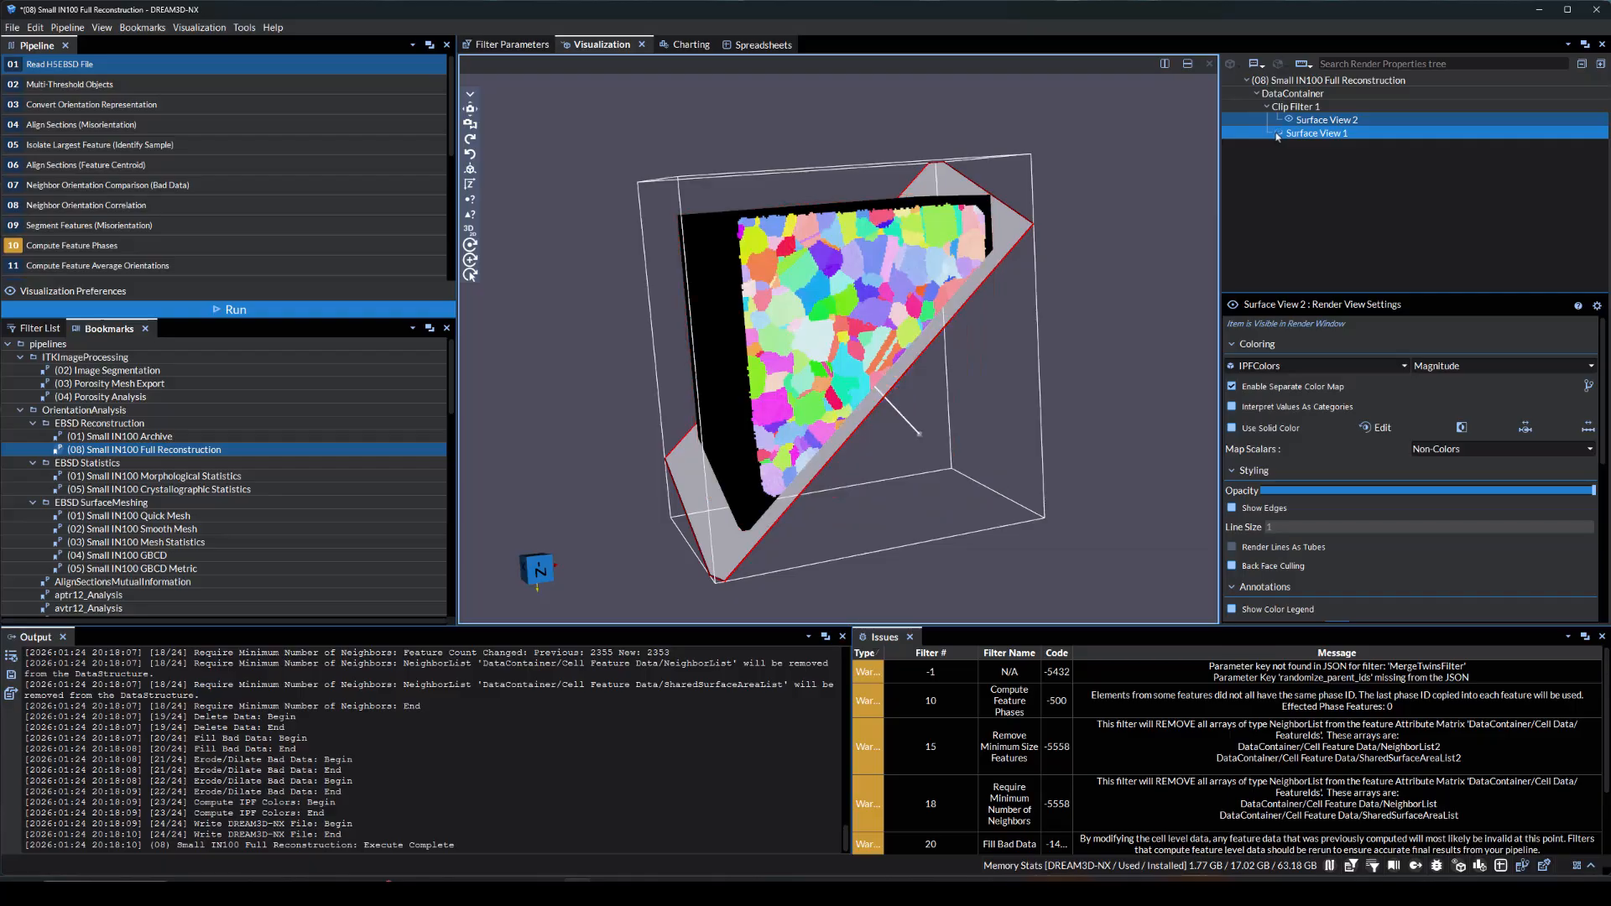
mouse_move(1116, 326)
left_mouse_down()
mouse_move(839, 152)
mouse_move(785, 145)
mouse_move(893, 190)
mouse_move(1100, 327)
left_mouse_up()
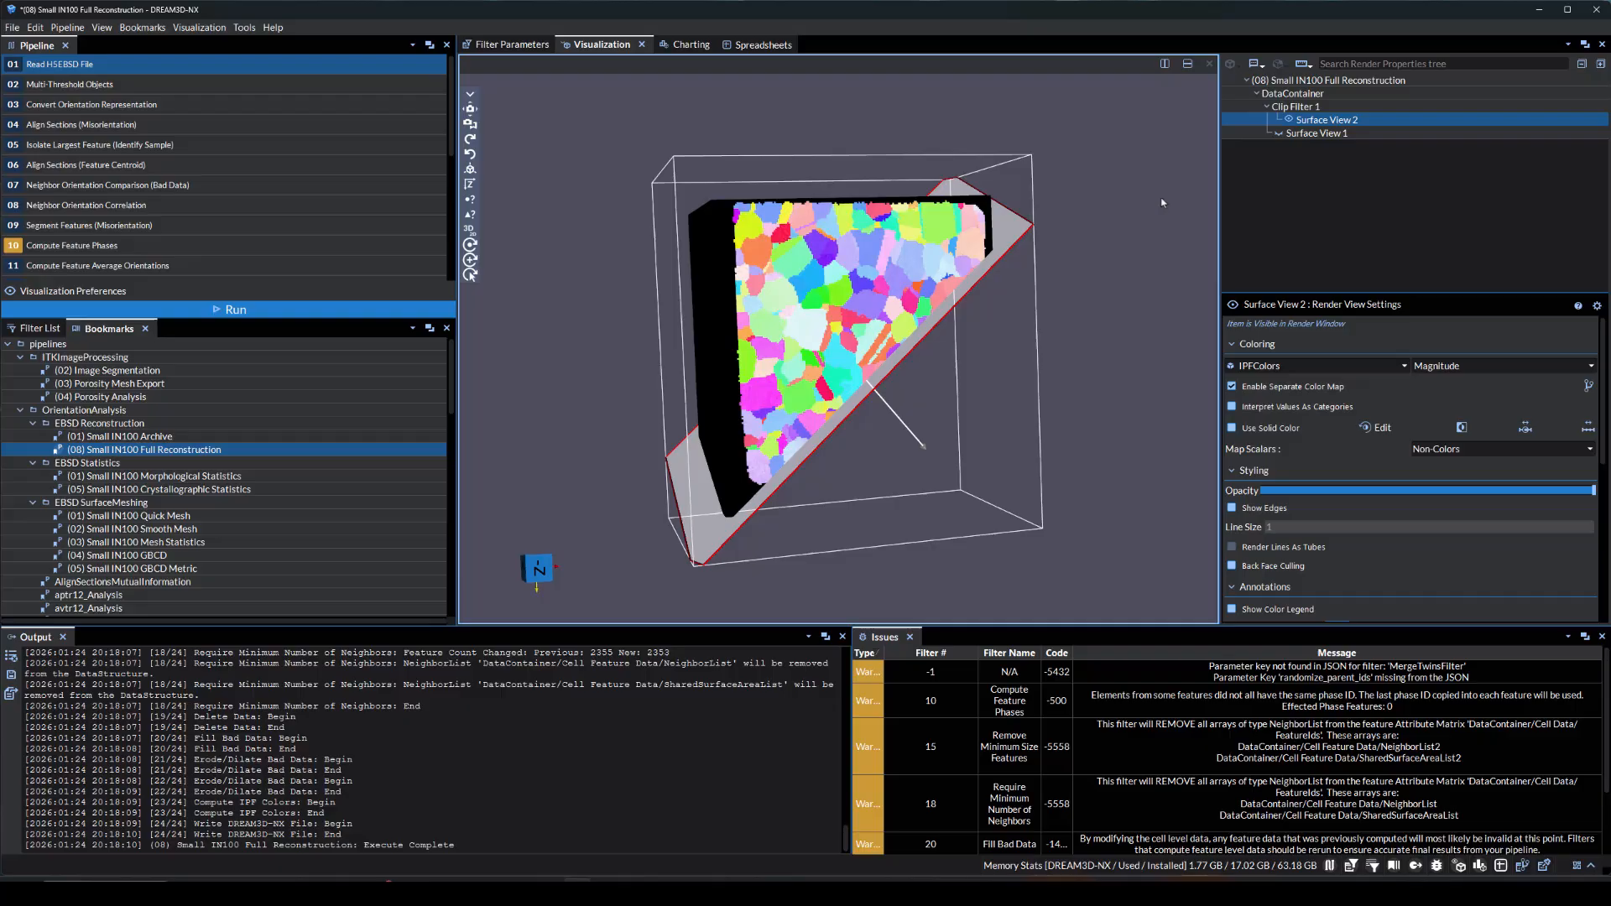
Show the original surface view again and delete the clip filter together with its clipped surface view
left_click(1288, 119)
left_click(1278, 134)
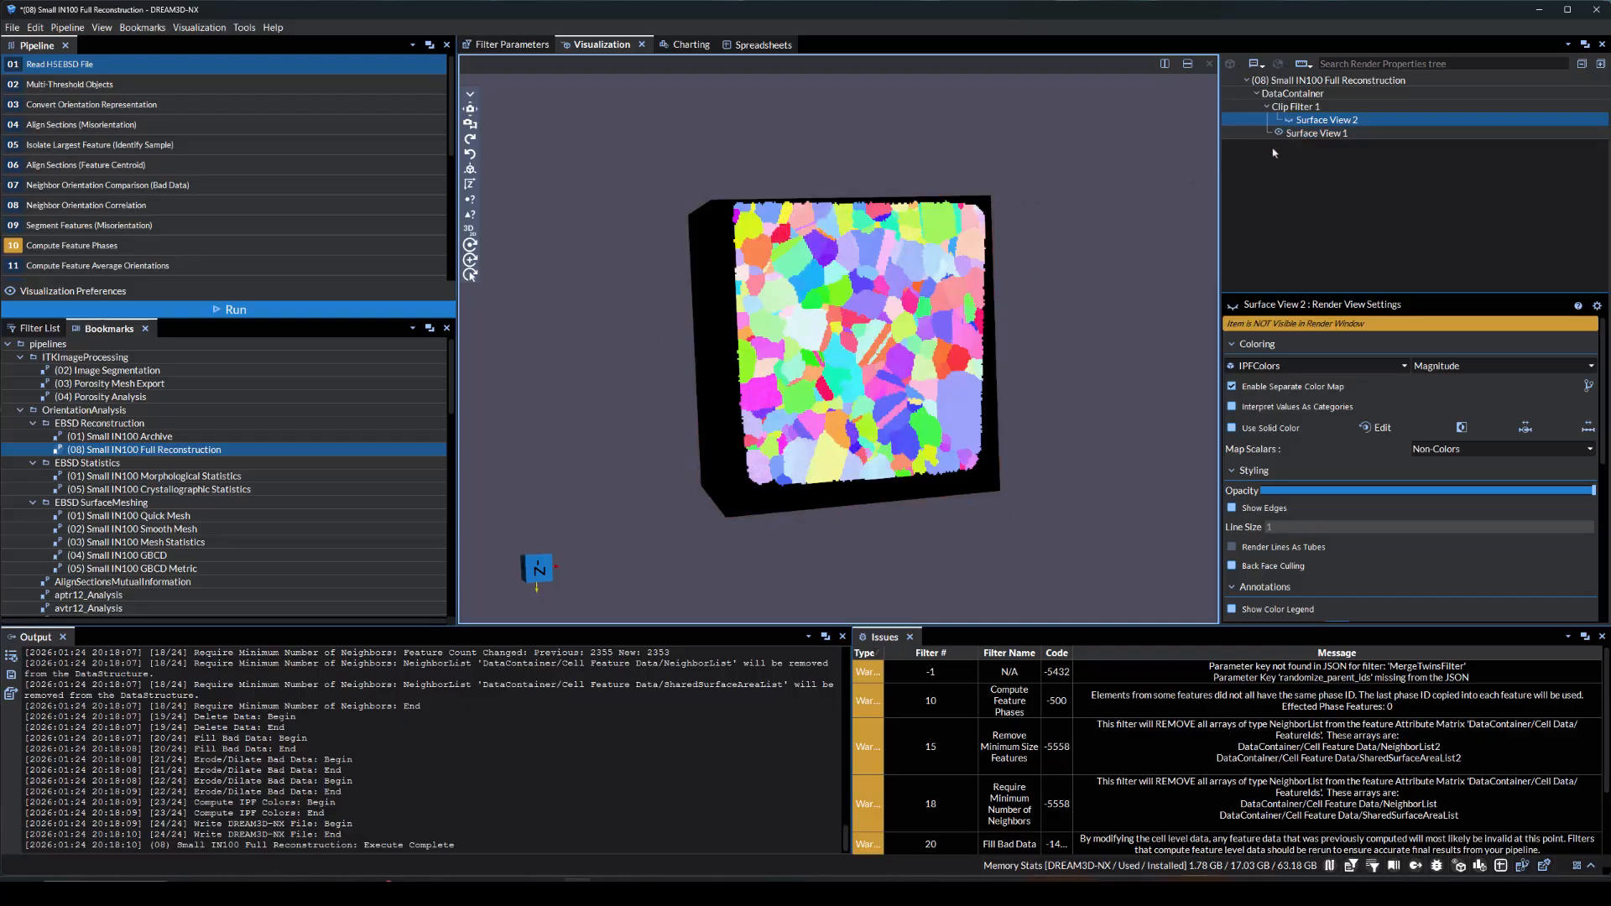
left_click(1258, 106)
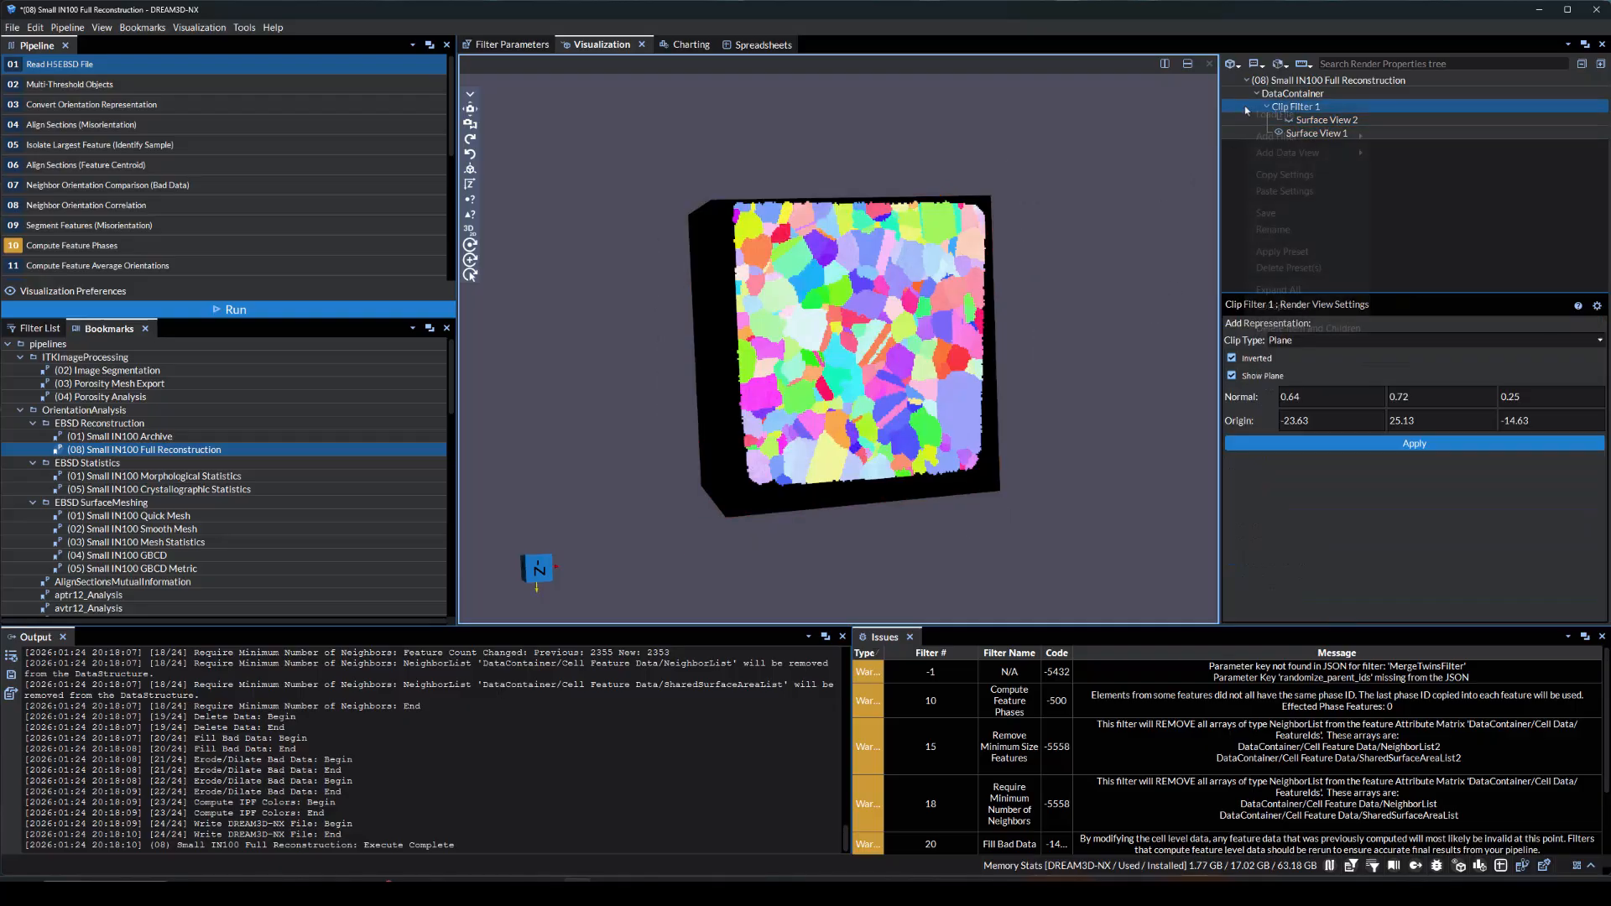
right_click(1258, 106)
left_click(1280, 319)
Add a Slice filter to the DataContainer
left_click(1292, 93)
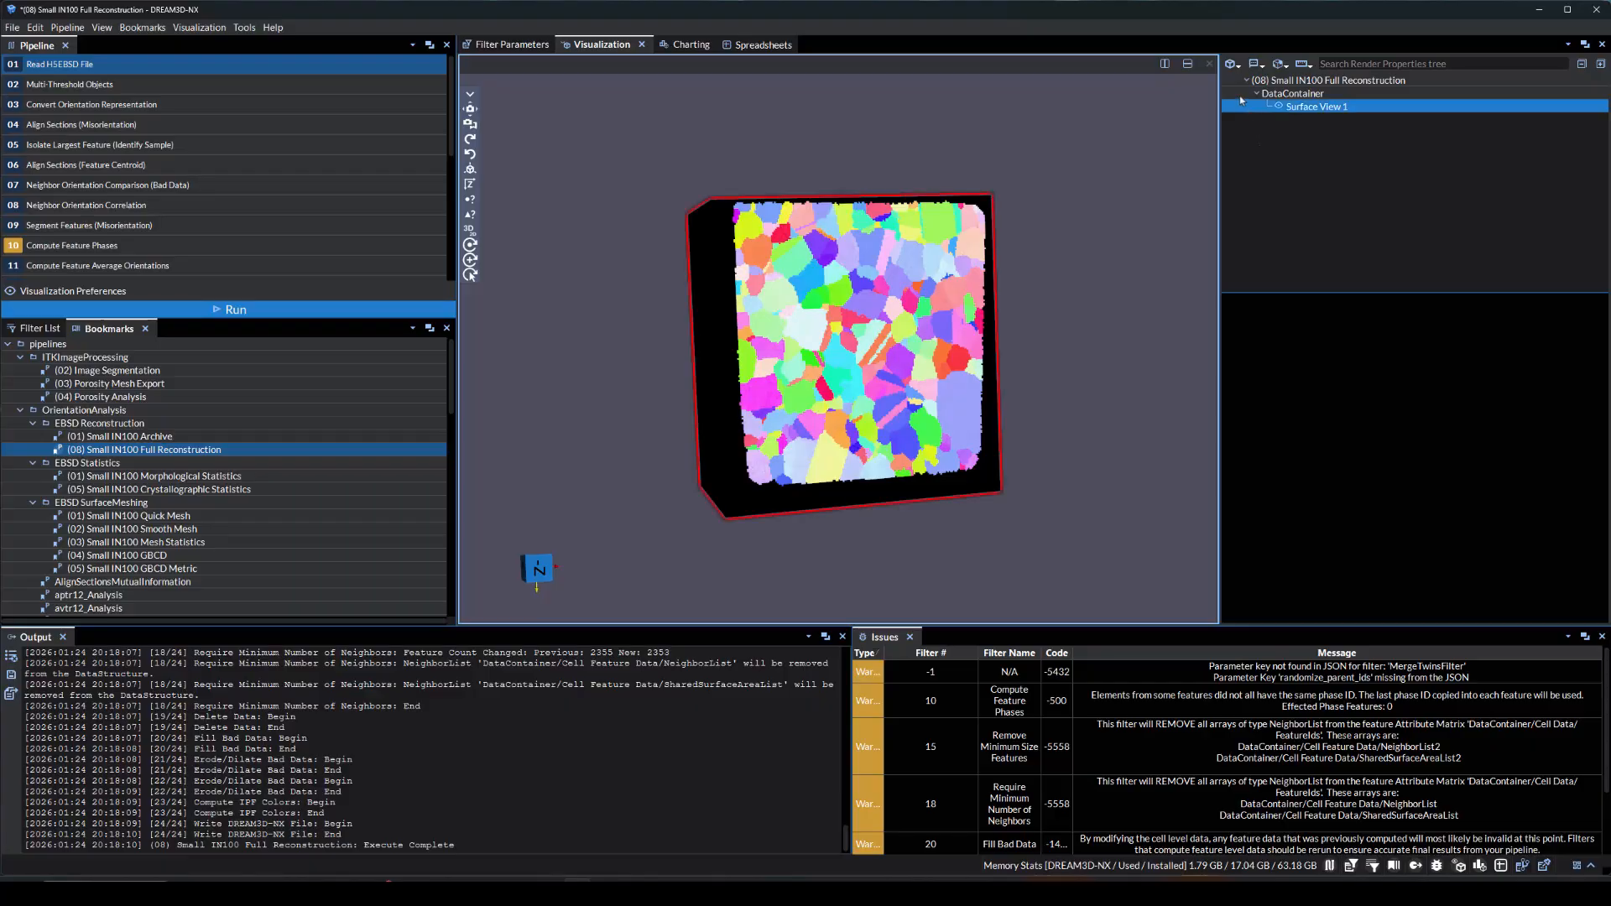
left_click(472, 184)
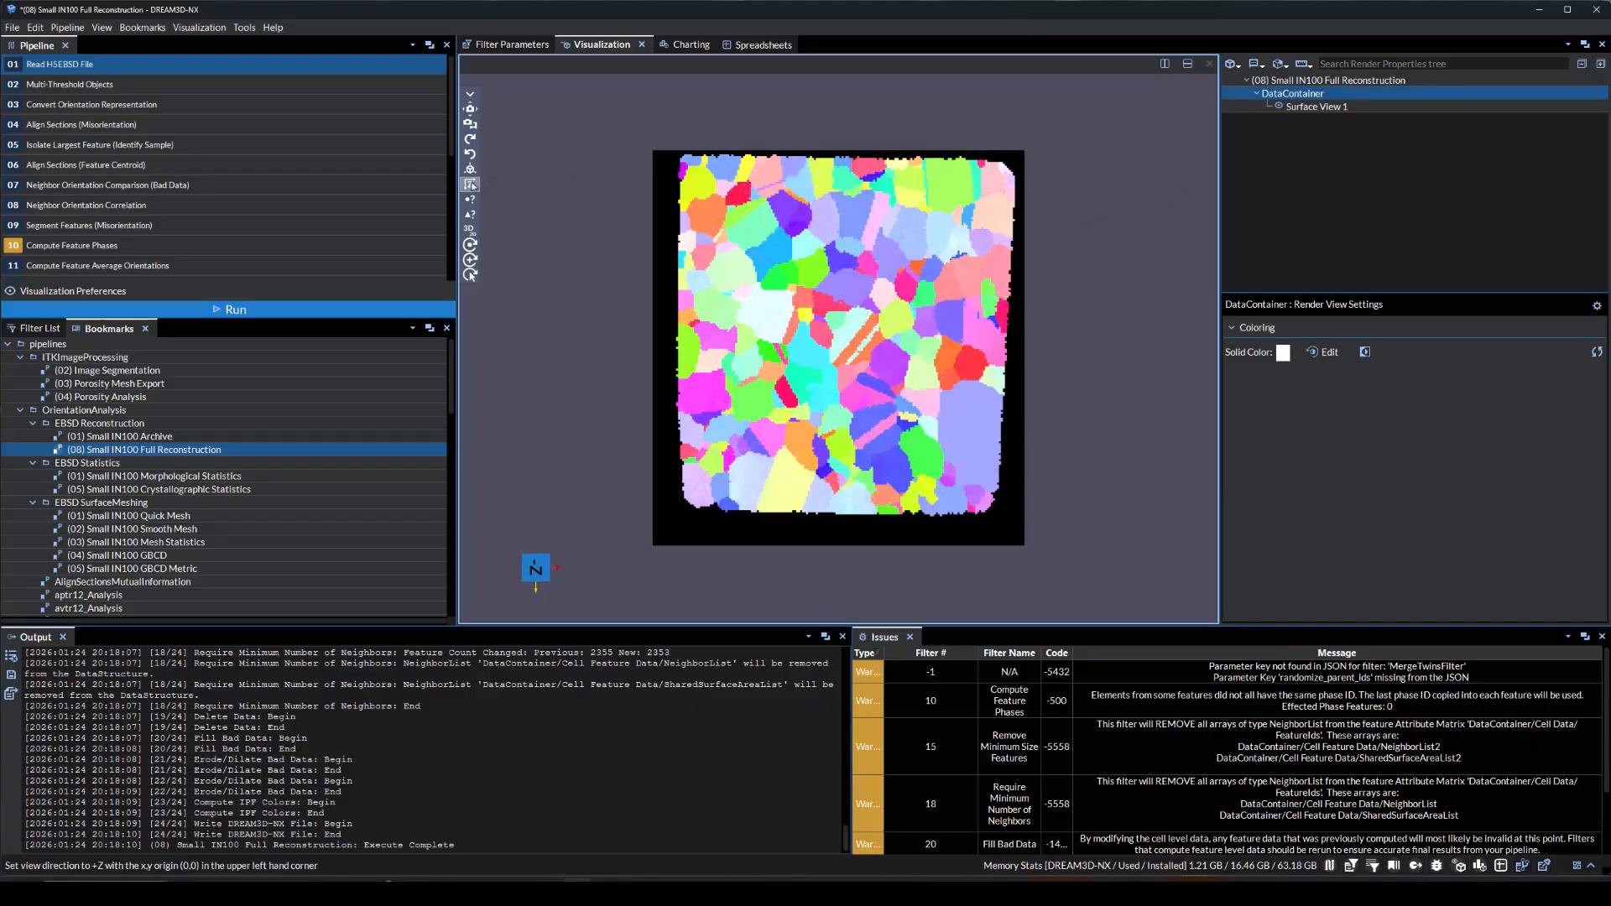
left_click(472, 170)
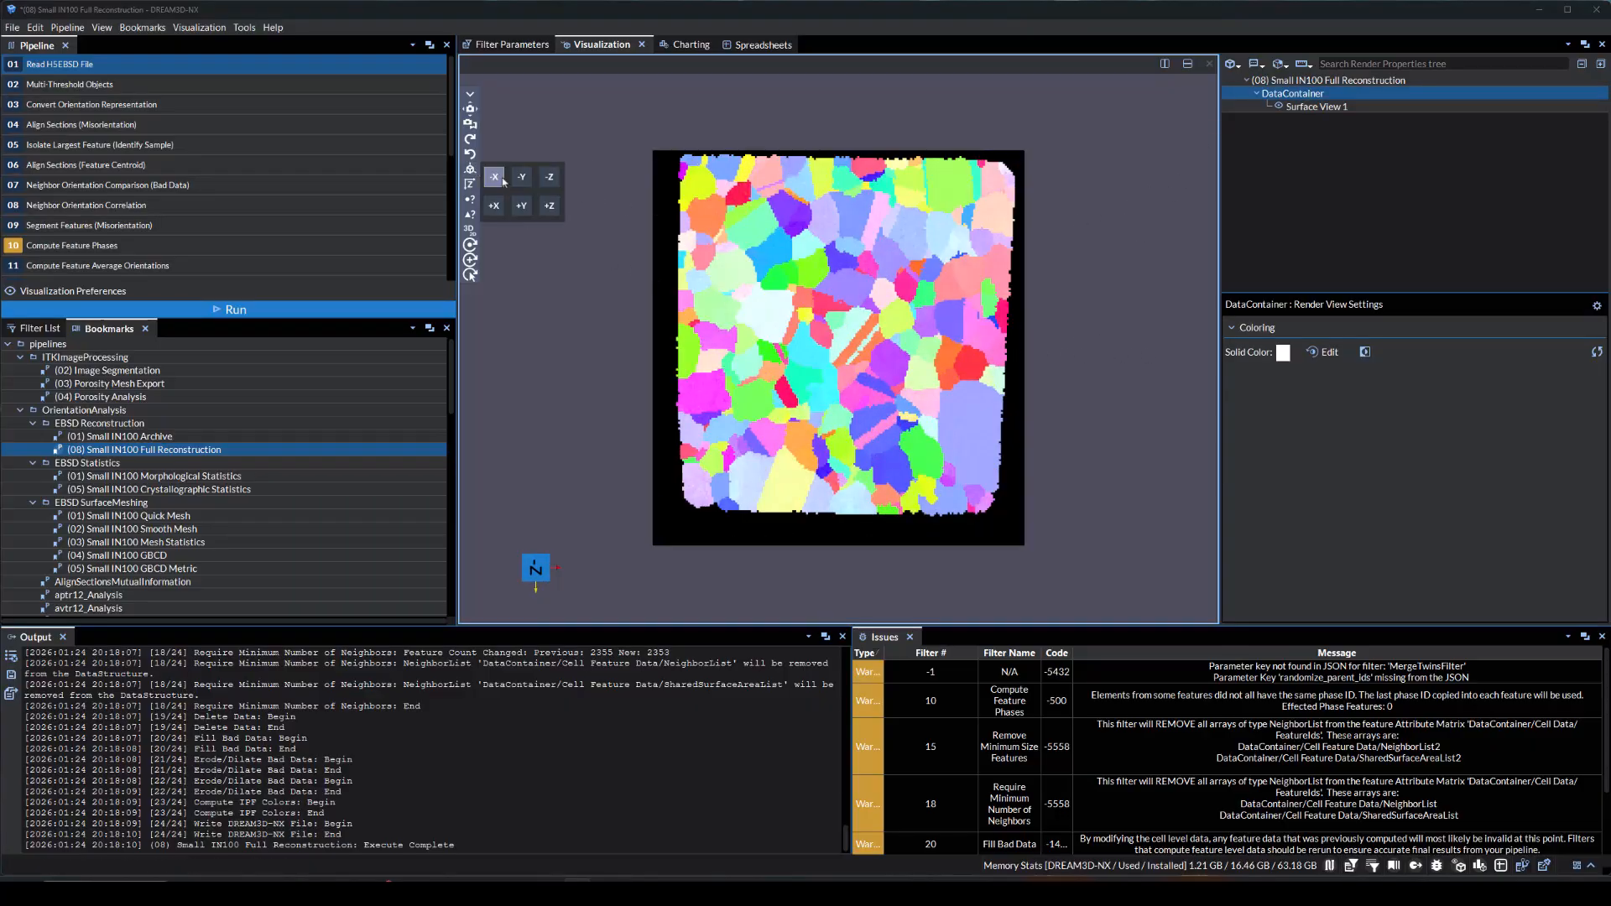
left_click(554, 209)
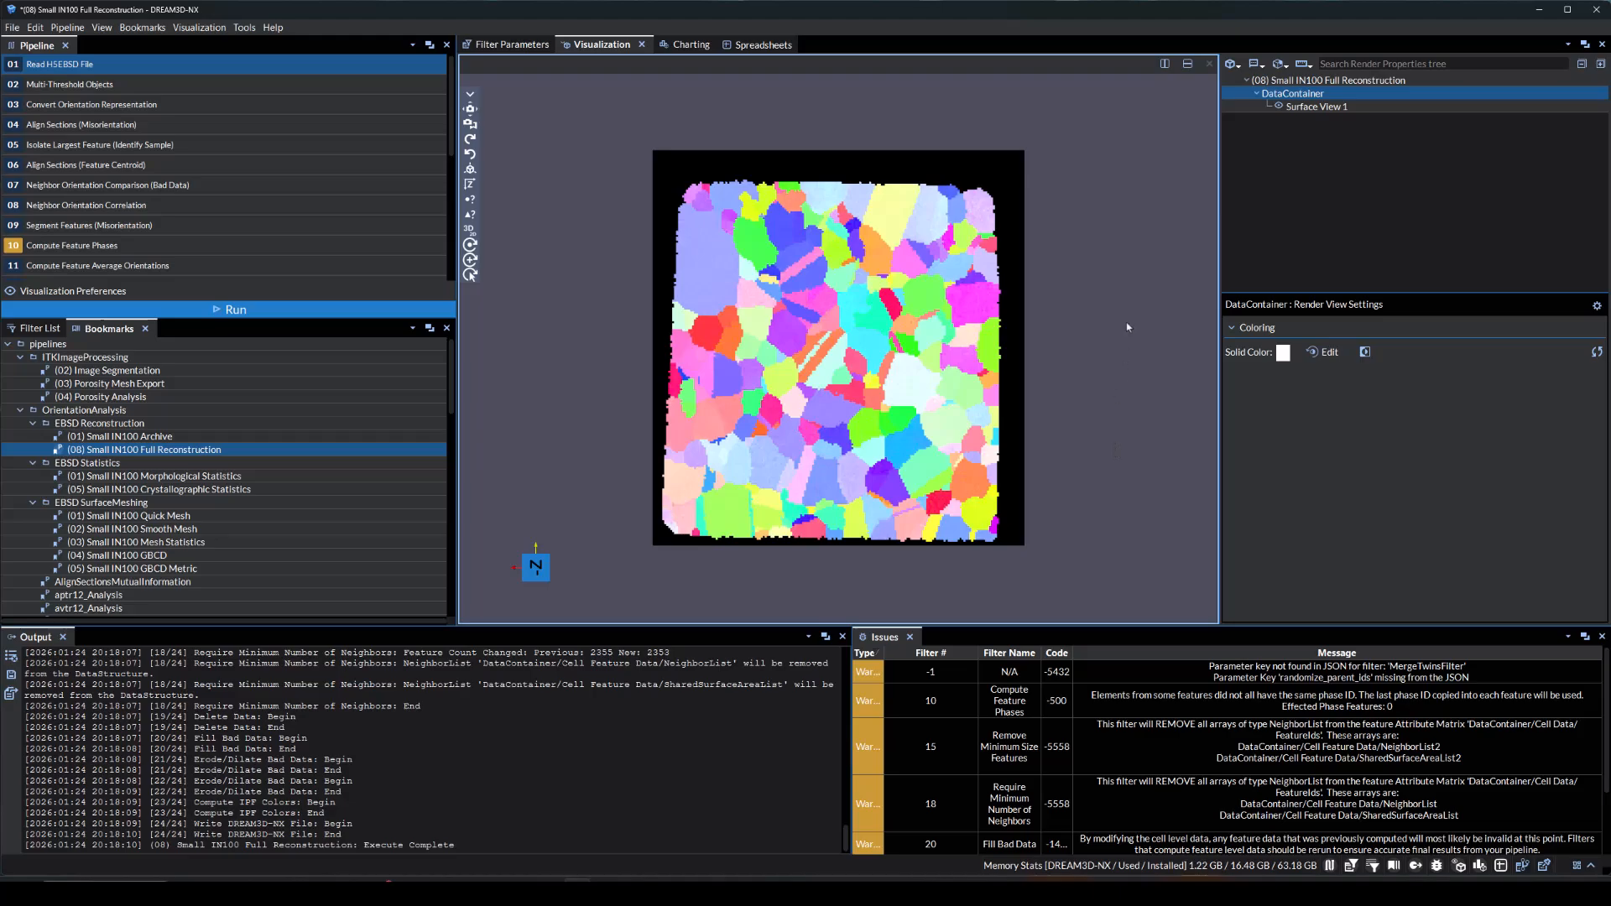
left_click(1280, 64)
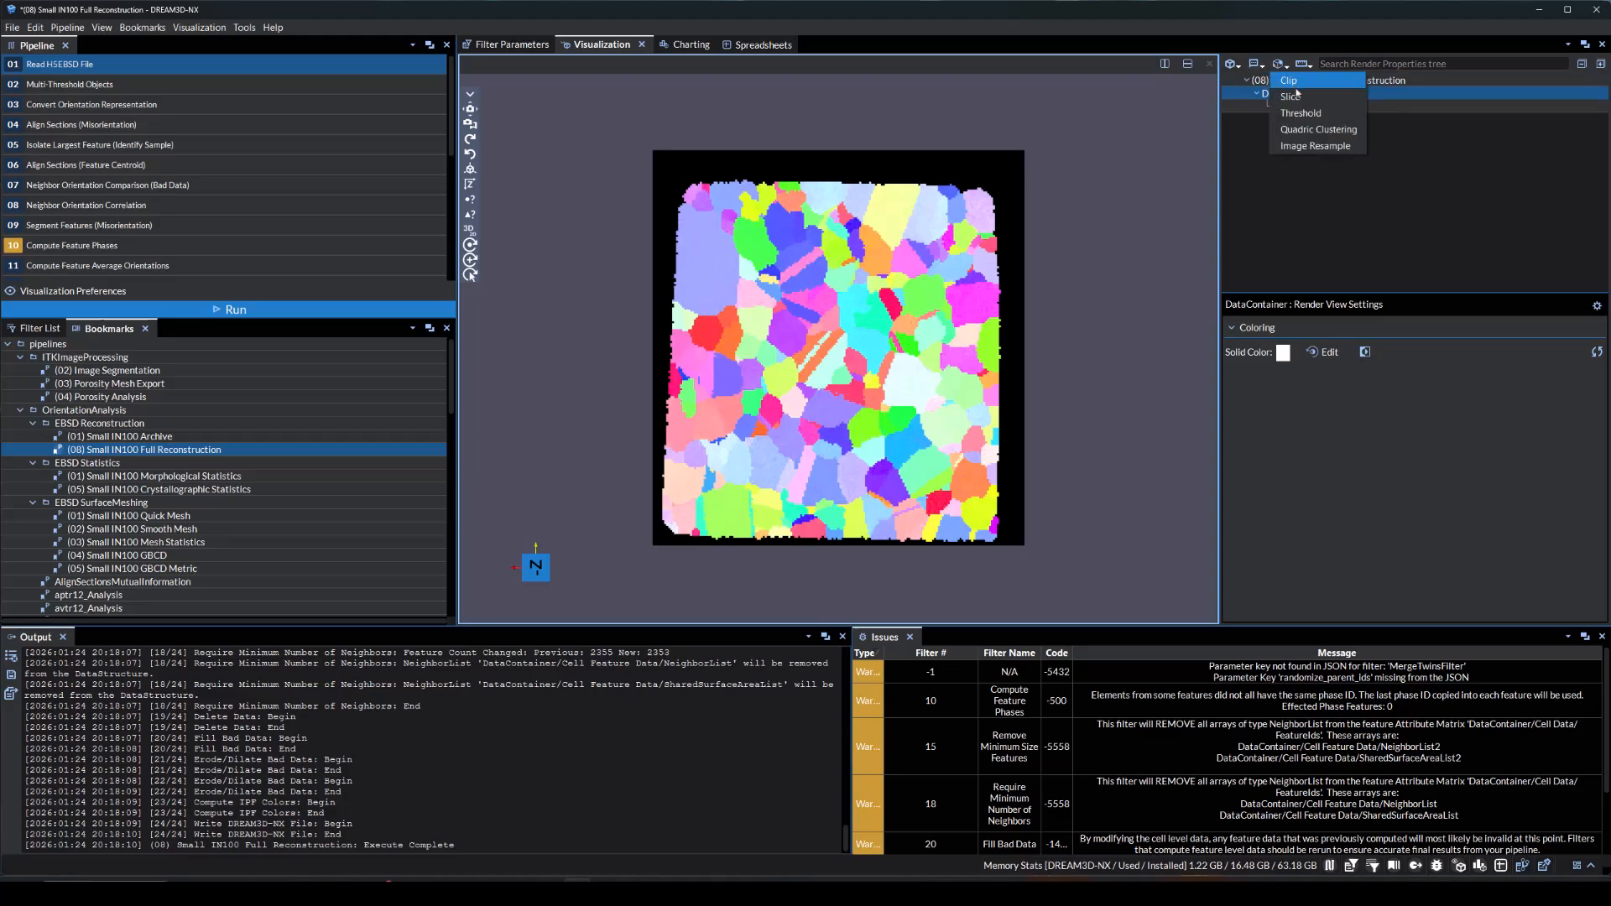
left_click(1292, 97)
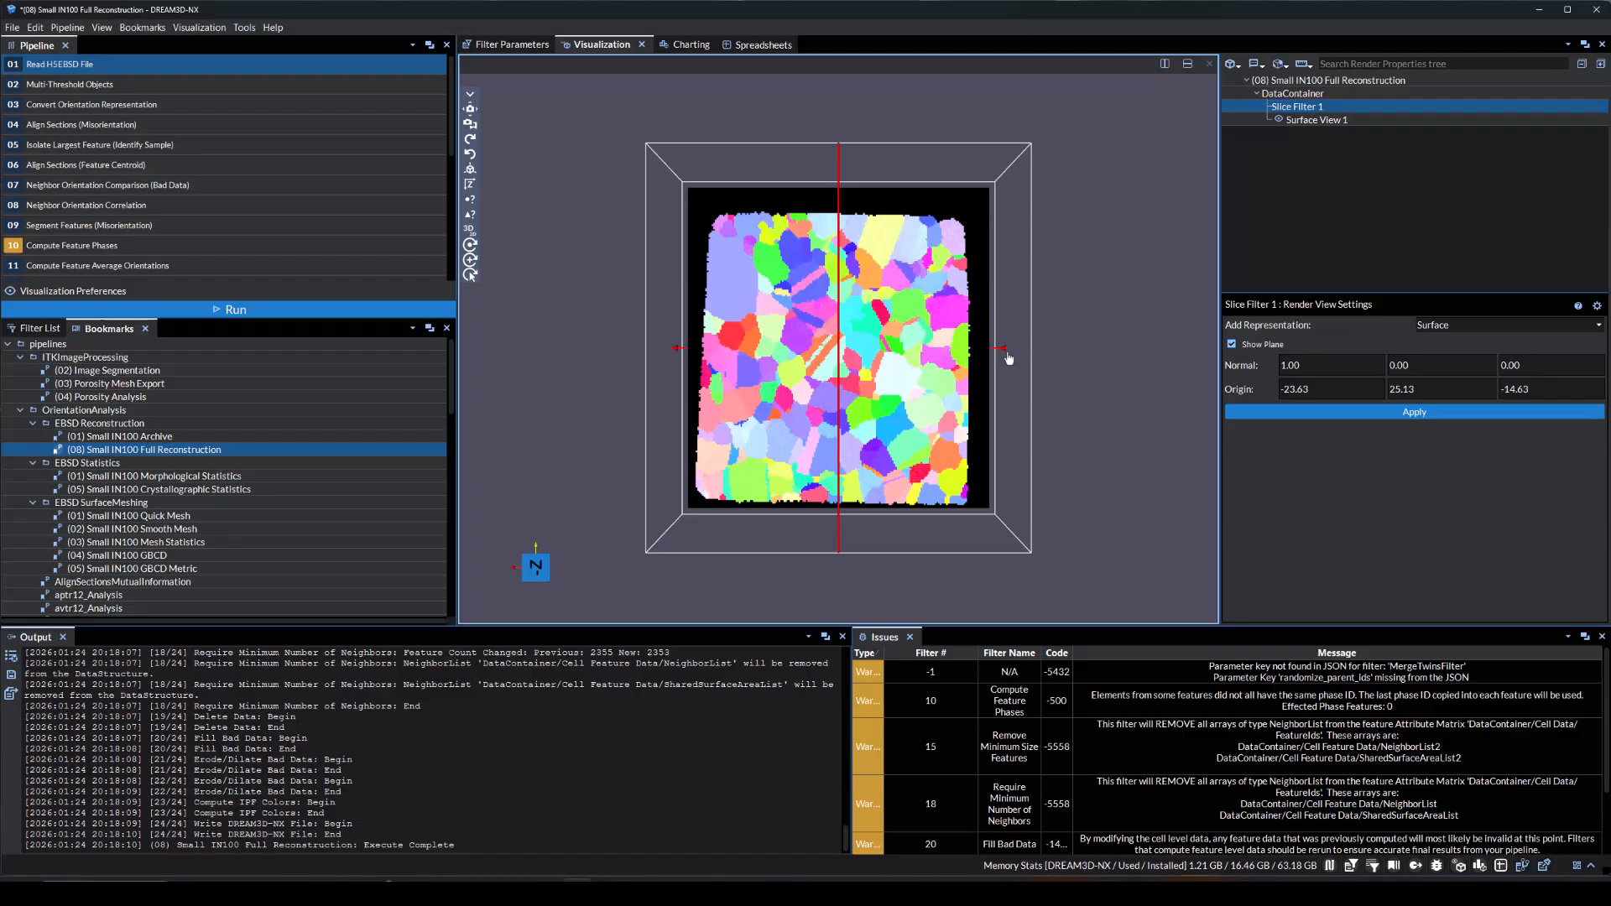
Tilt the slice plane through the volume to a normal of about -0.08, -0.34, 0.94 and apply the slice
left_click_drag(1003, 350, 777, 343)
left_click_drag(569, 328, 961, 270)
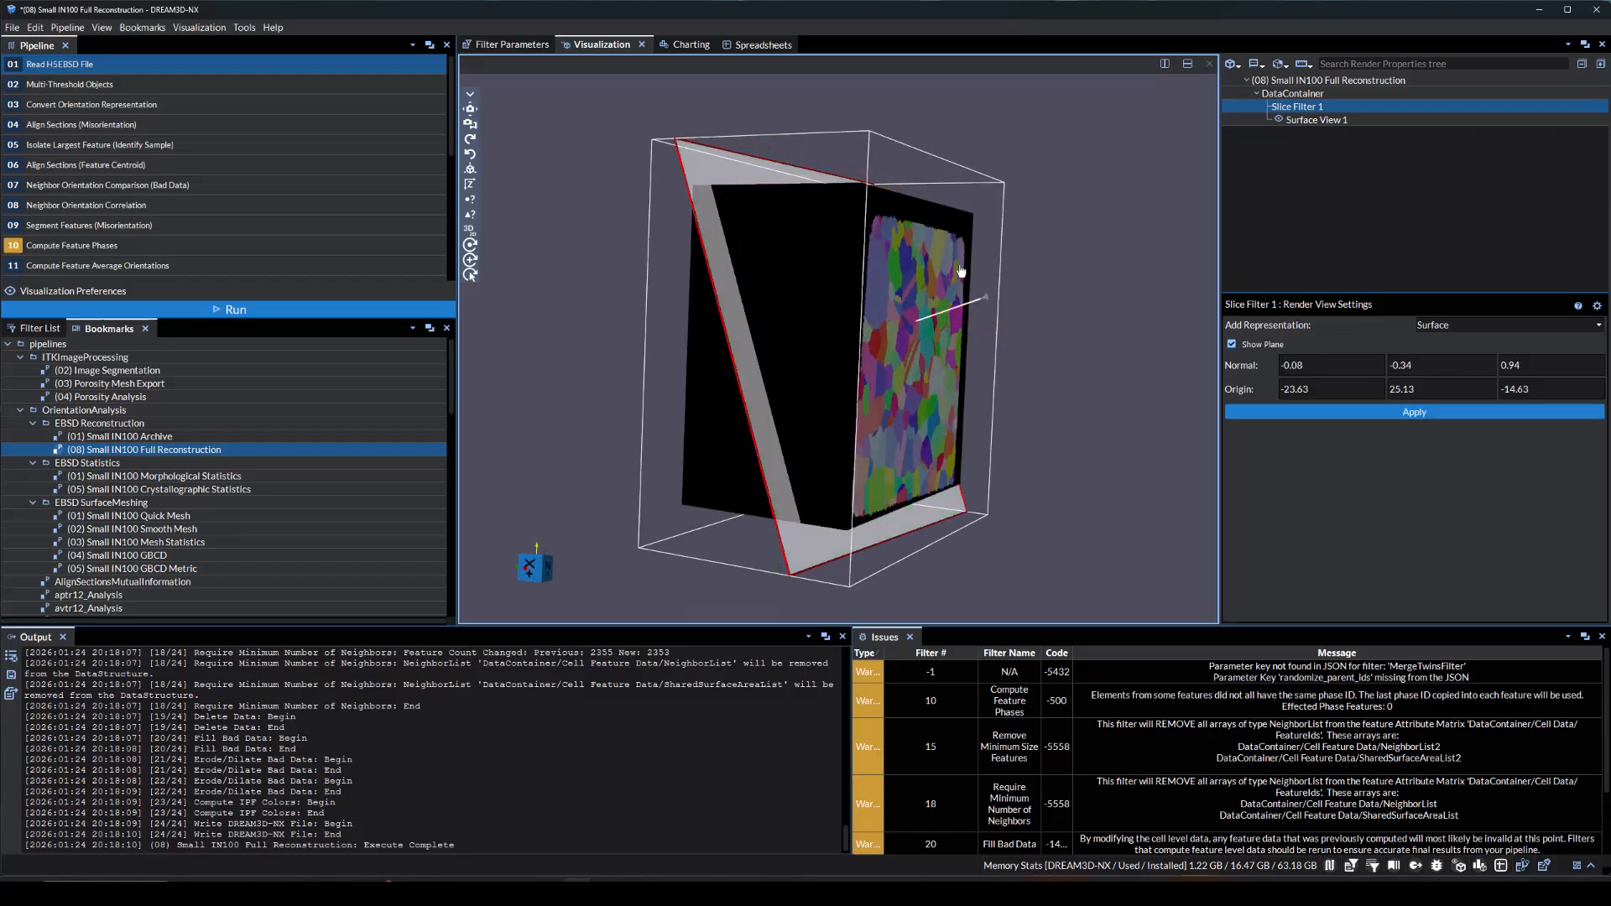
left_click(1230, 412)
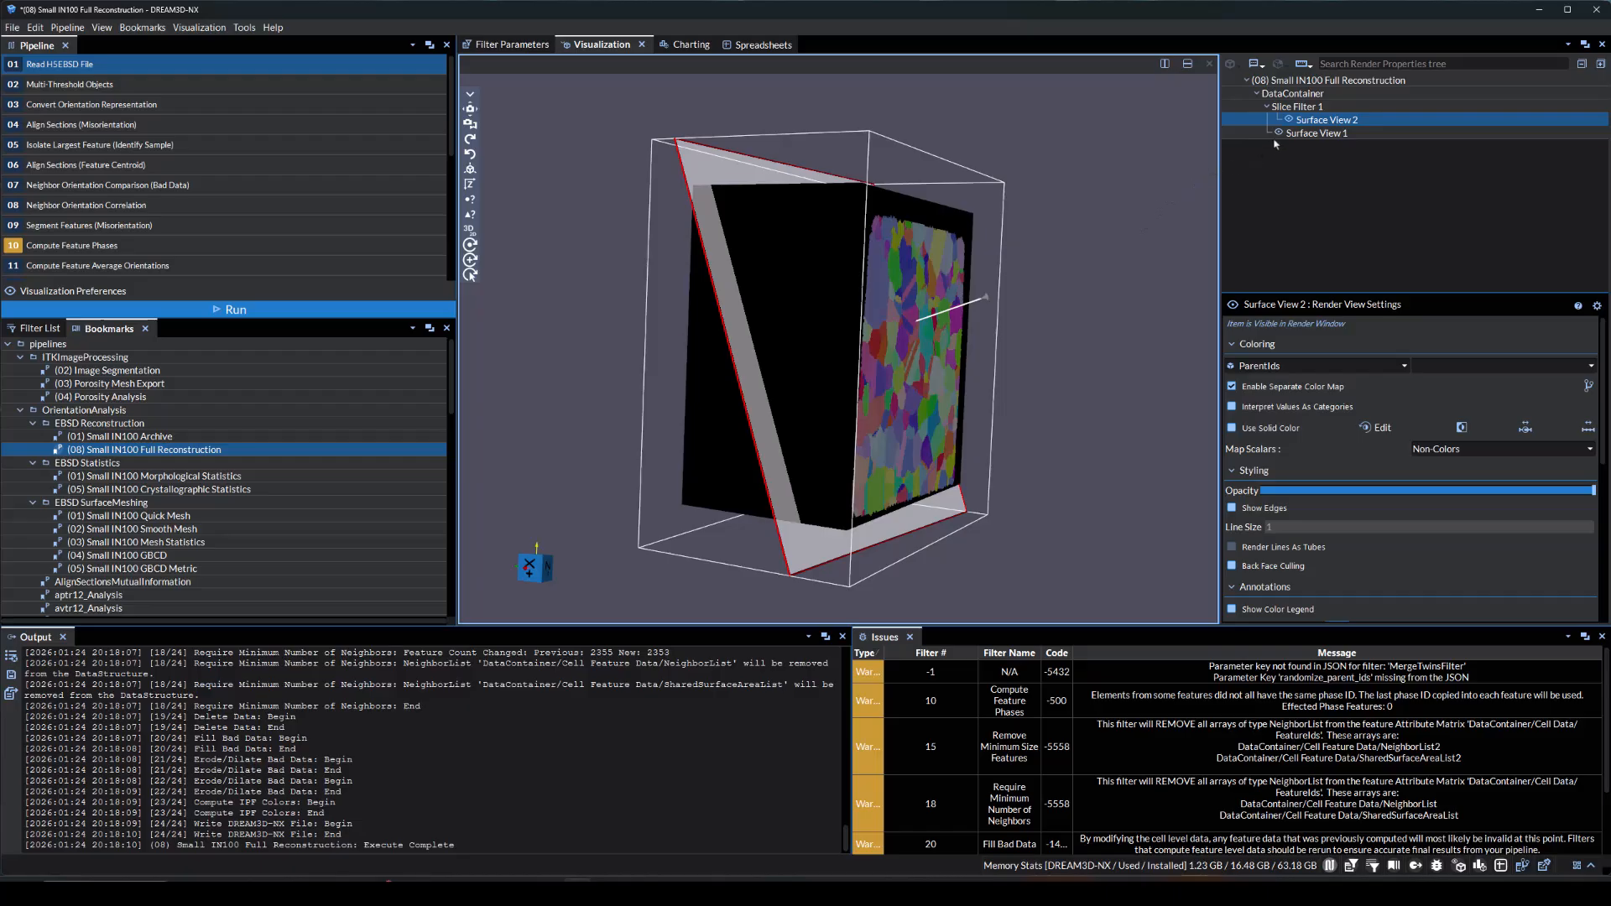
Hide the original surface view and color the sliced surface by IPFColors to inspect the section
left_click(1279, 132)
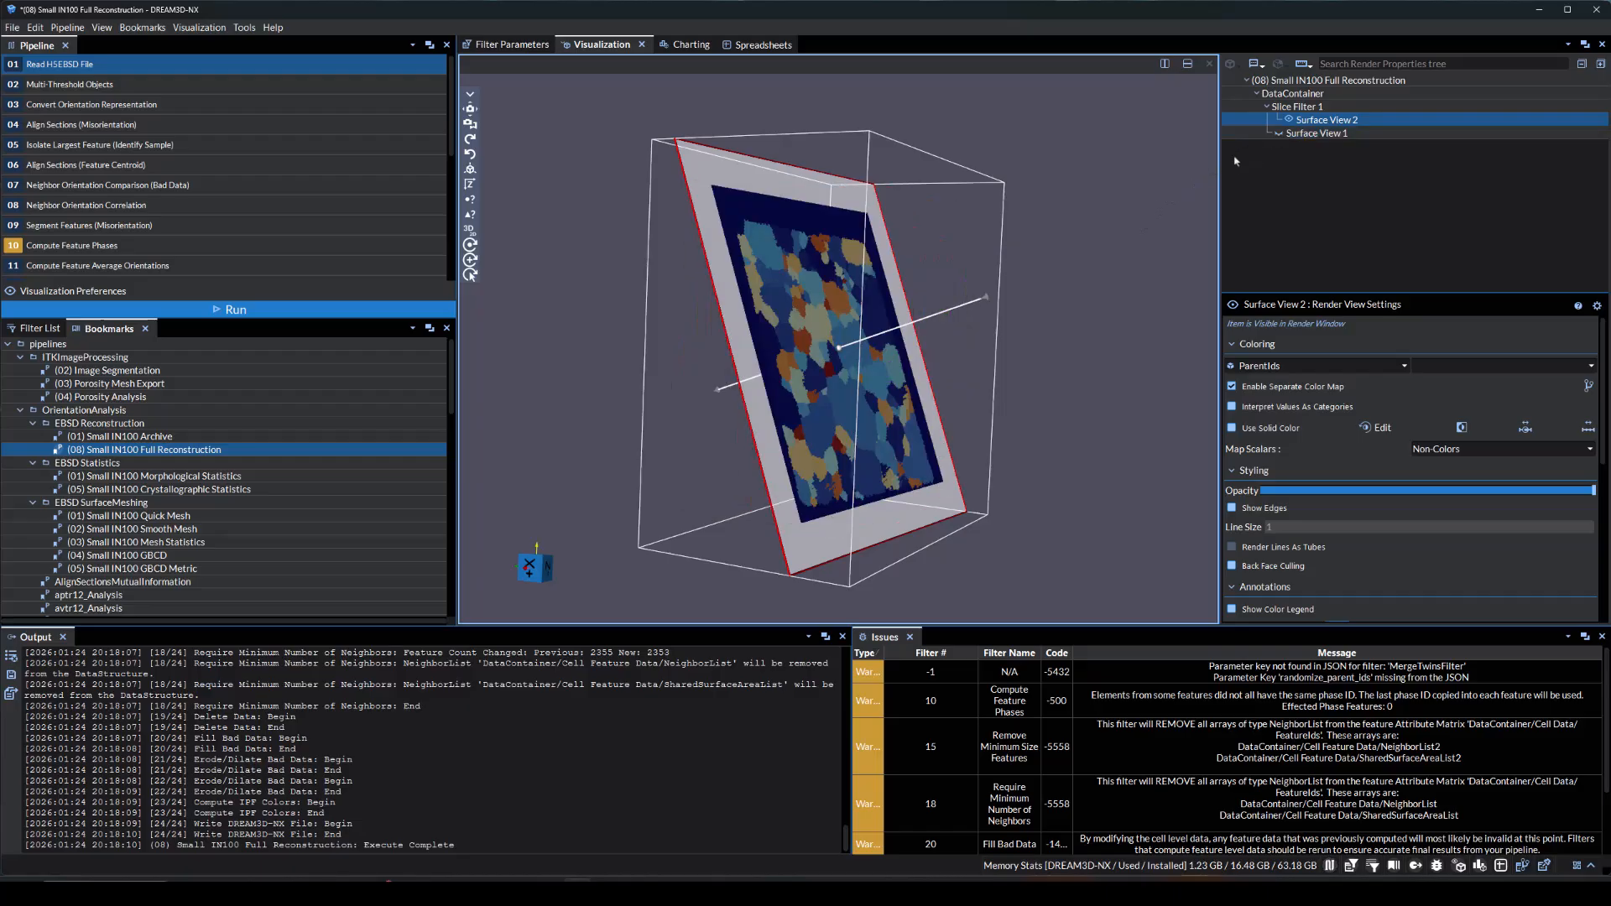
left_click(1245, 366)
left_click(1258, 456)
left_click_drag(1032, 353, 1064, 349)
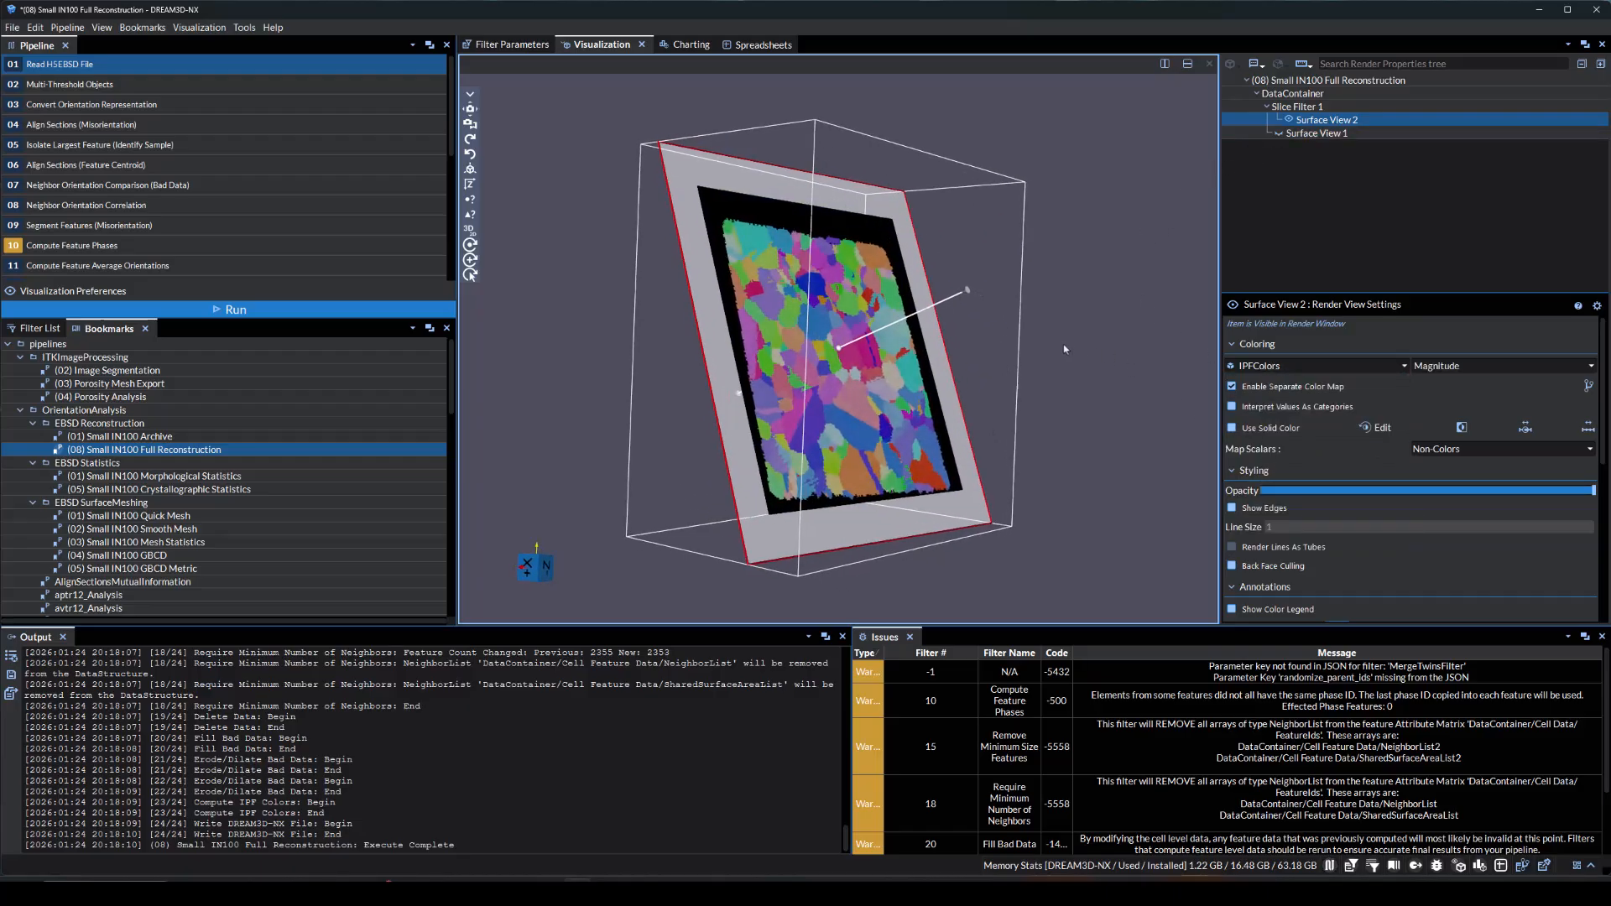
left_click_drag(681, 313, 577, 267)
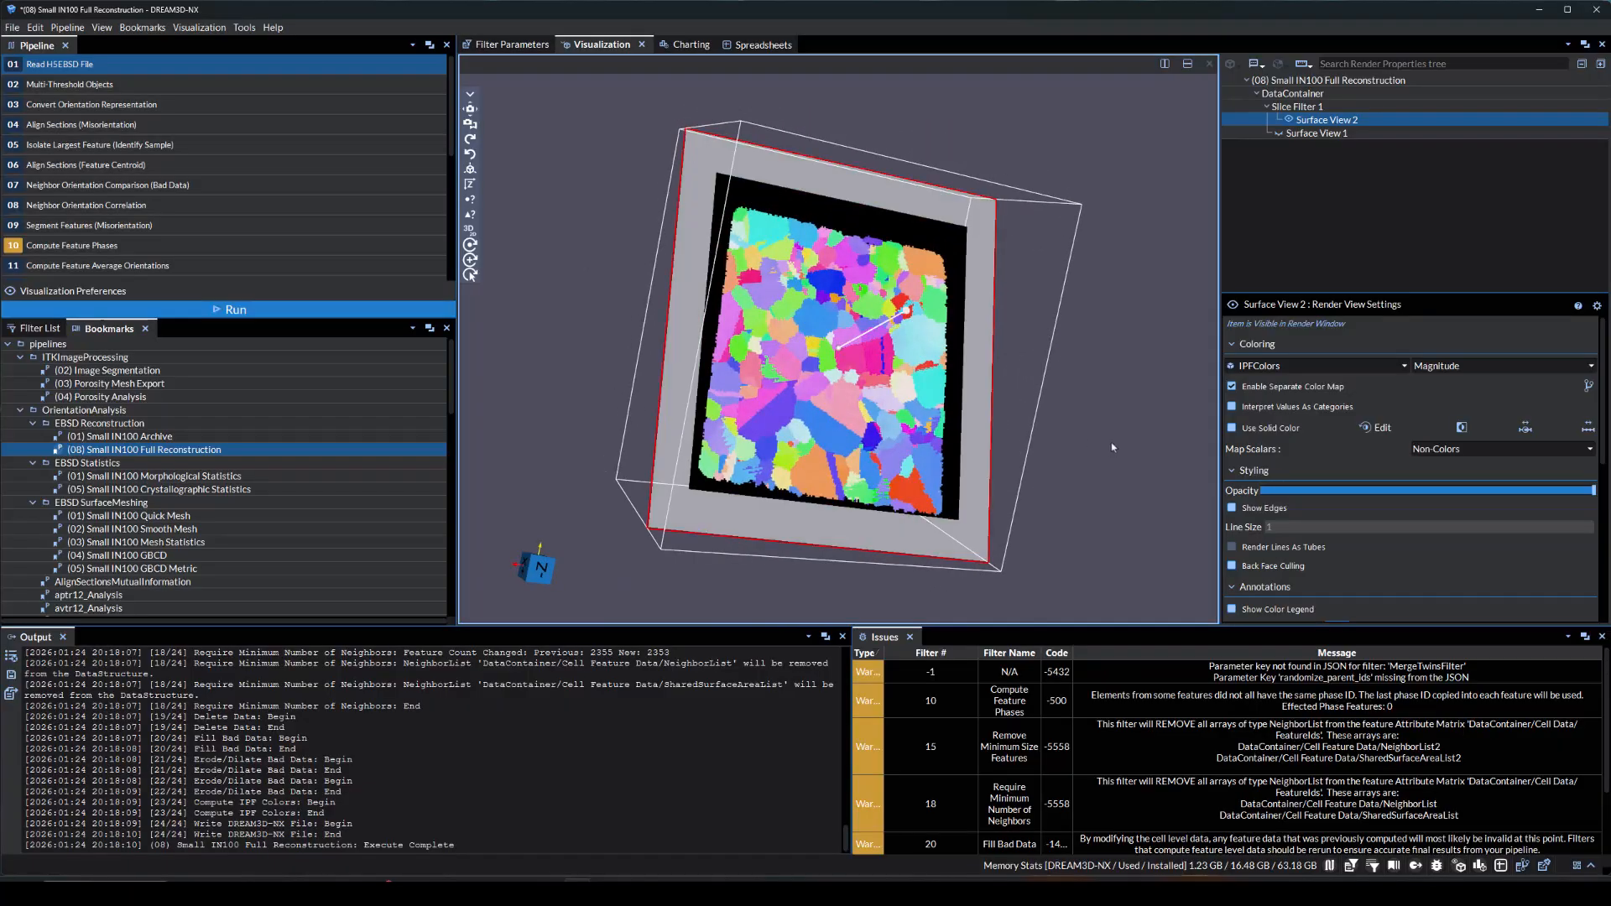
Show the original surface view again and delete the slice filter together with its sliced surface view
left_click(1287, 119)
left_click(1279, 133)
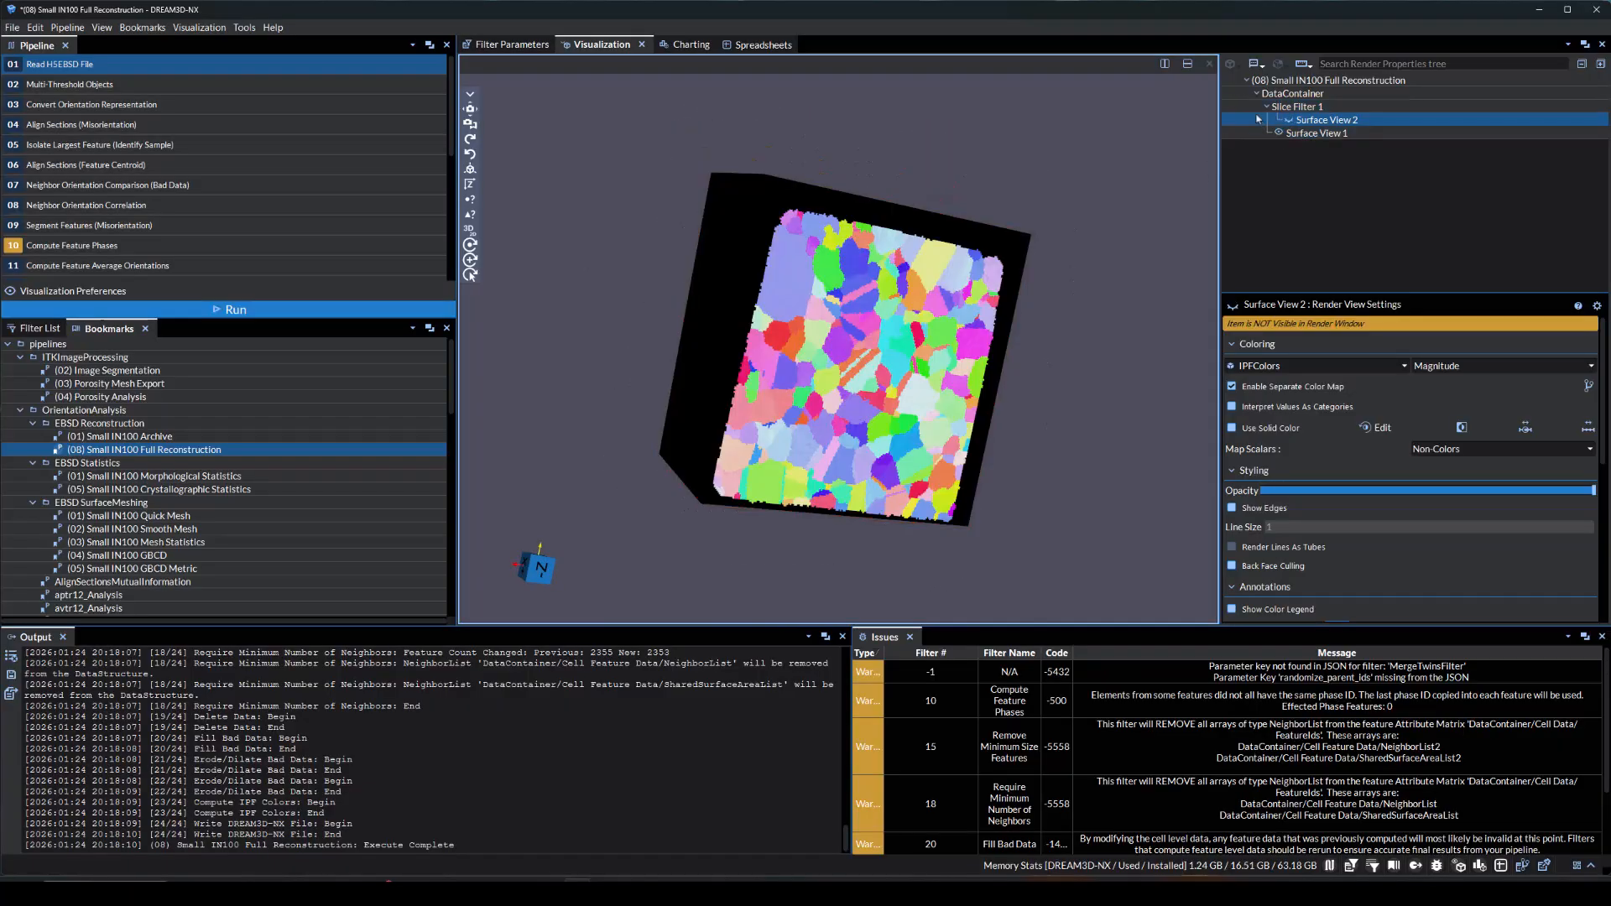
right_click(1248, 107)
left_click(1284, 325)
Add a Threshold filter on Image Quality to the DataContainer, set its minimum to about 199.8 and apply it
left_click(1235, 96)
key("z")
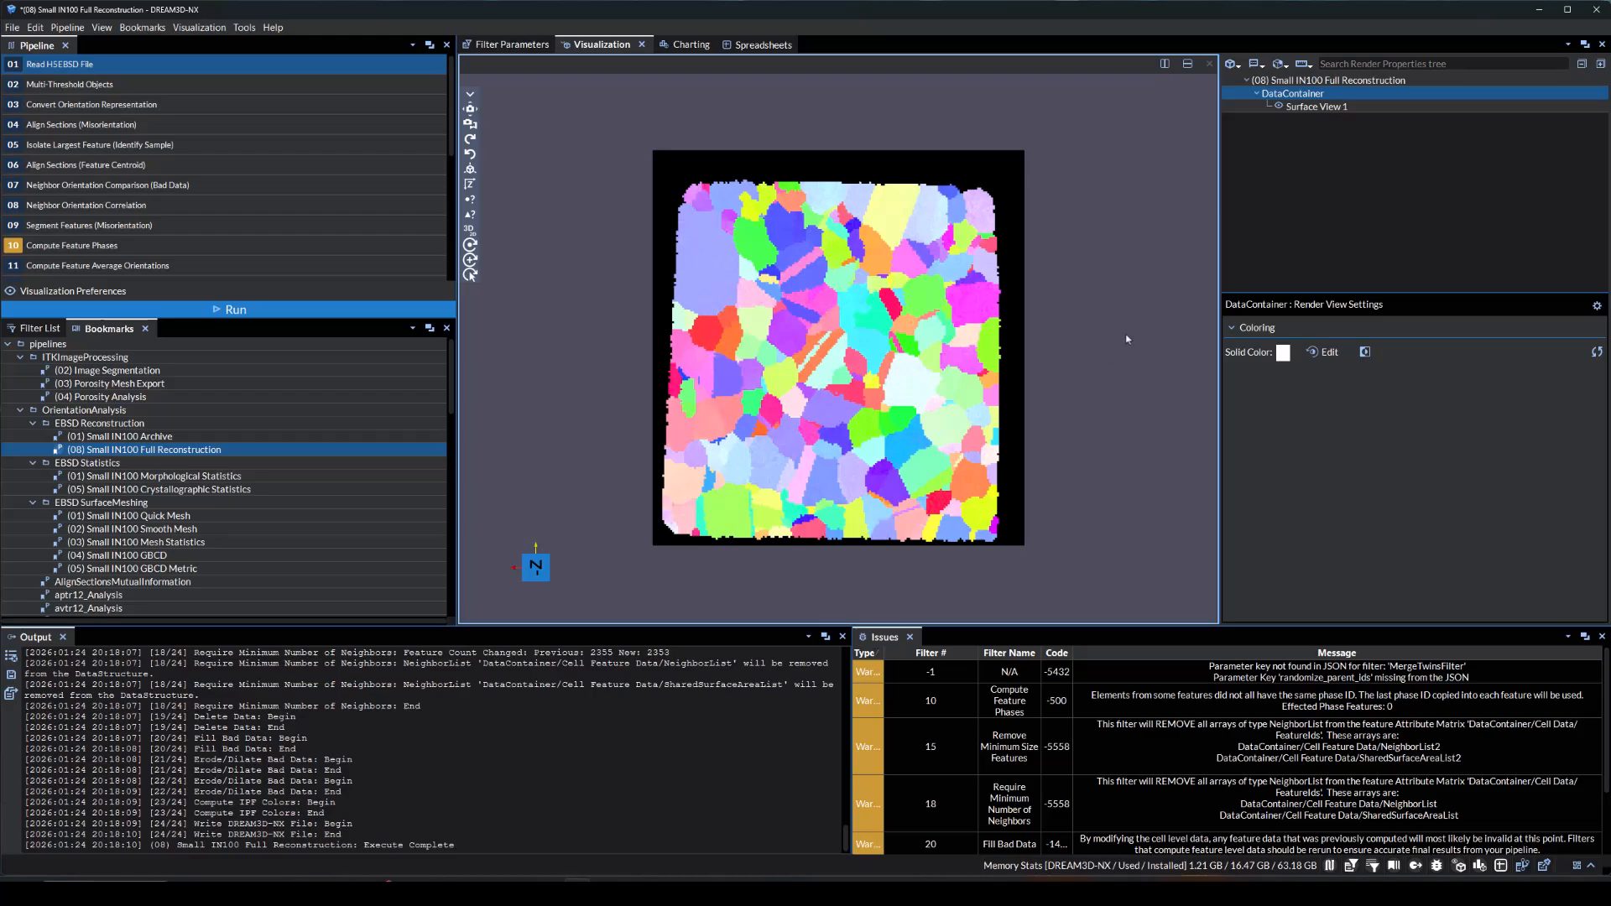
right_click(1265, 93)
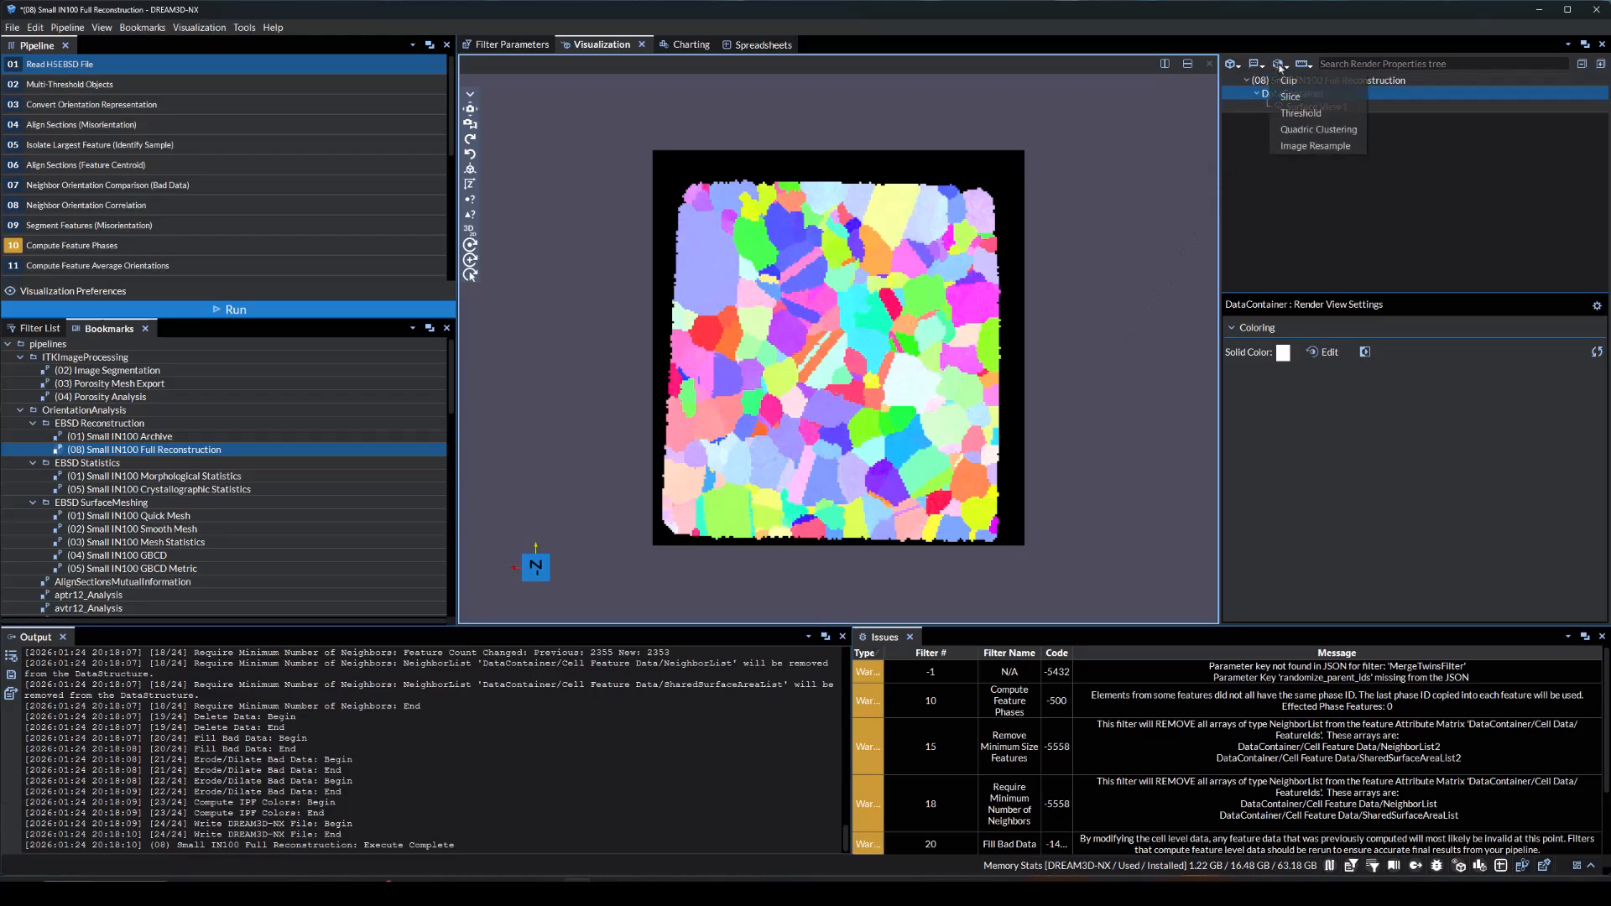
left_click(1297, 116)
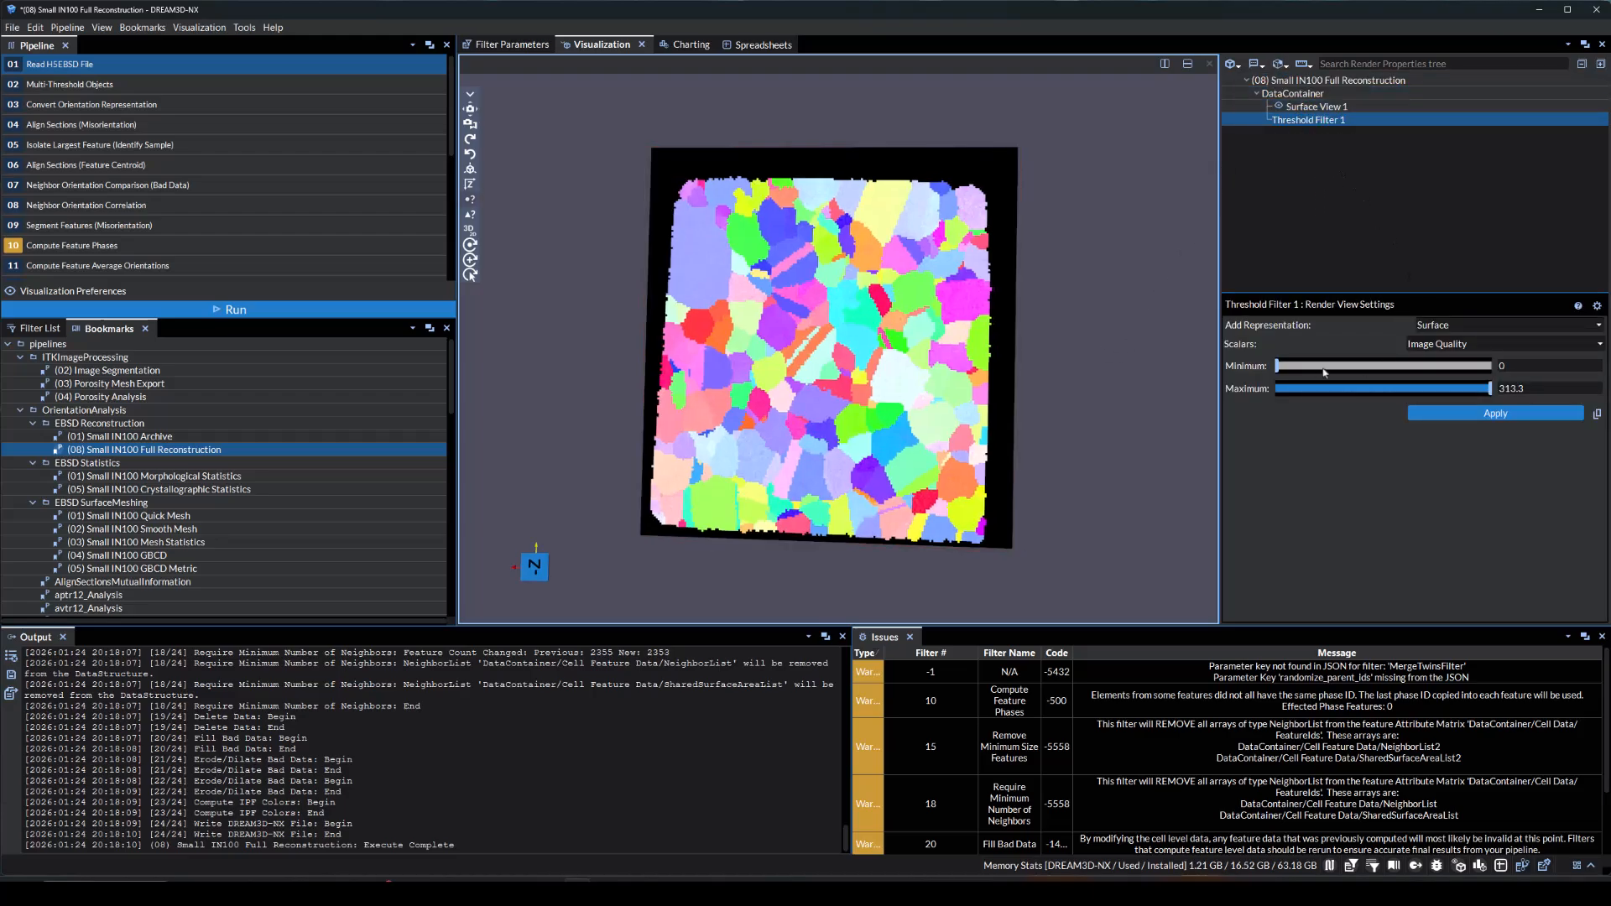
left_click_drag(1277, 367, 1414, 370)
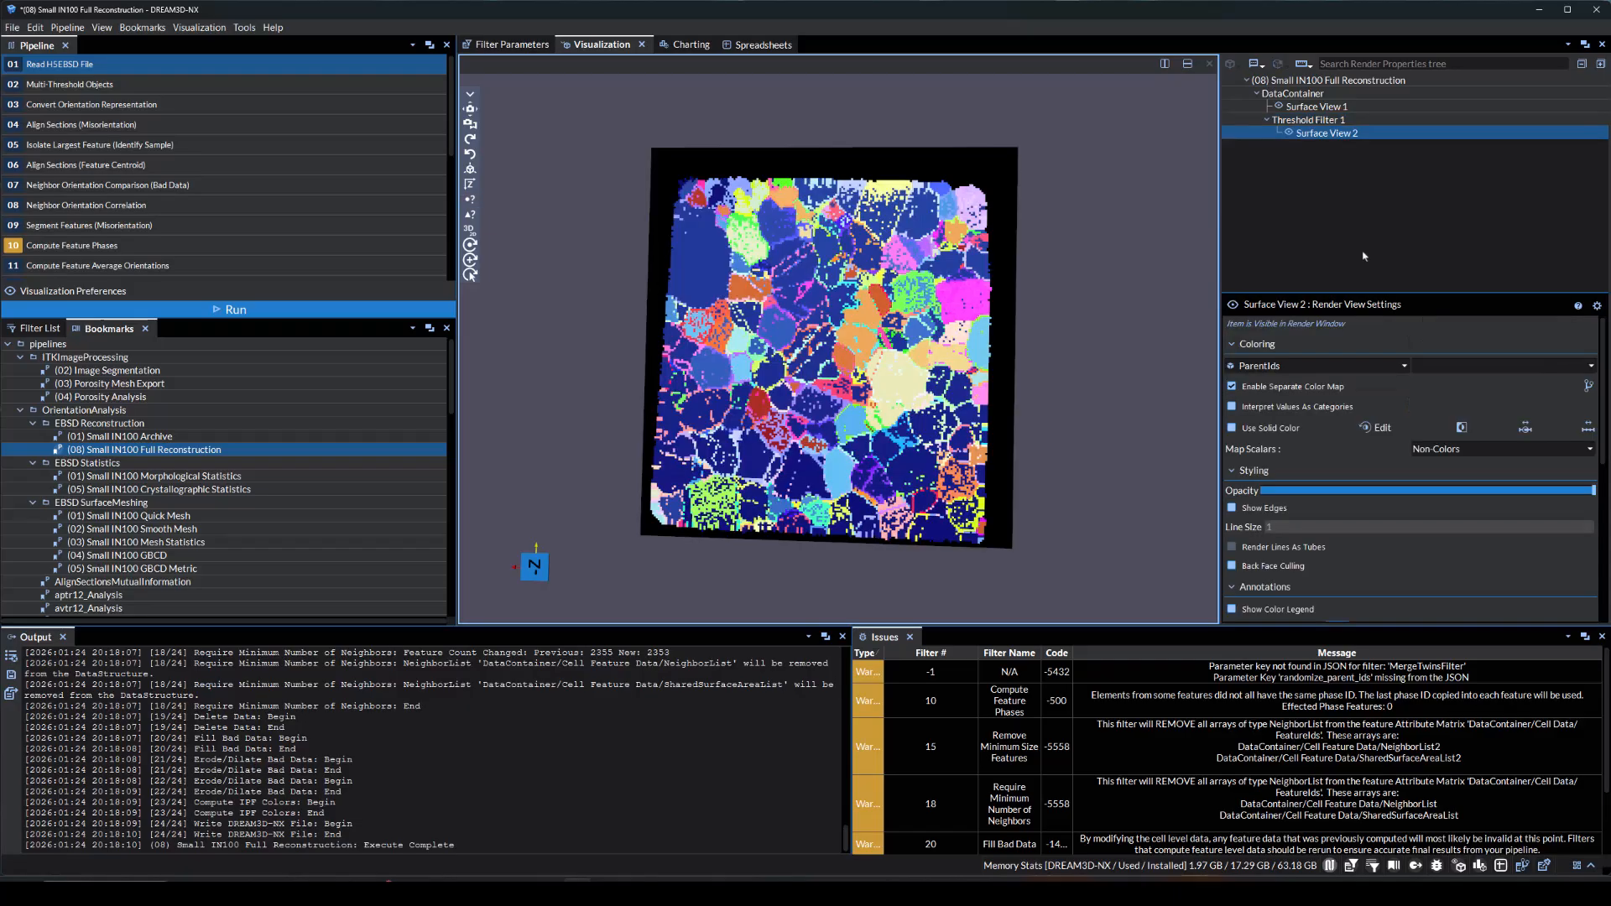
Color the thresholded surface by IPFColors and hide the original surface view to inspect the remaining cells
left_click(1286, 366)
left_click(1266, 460)
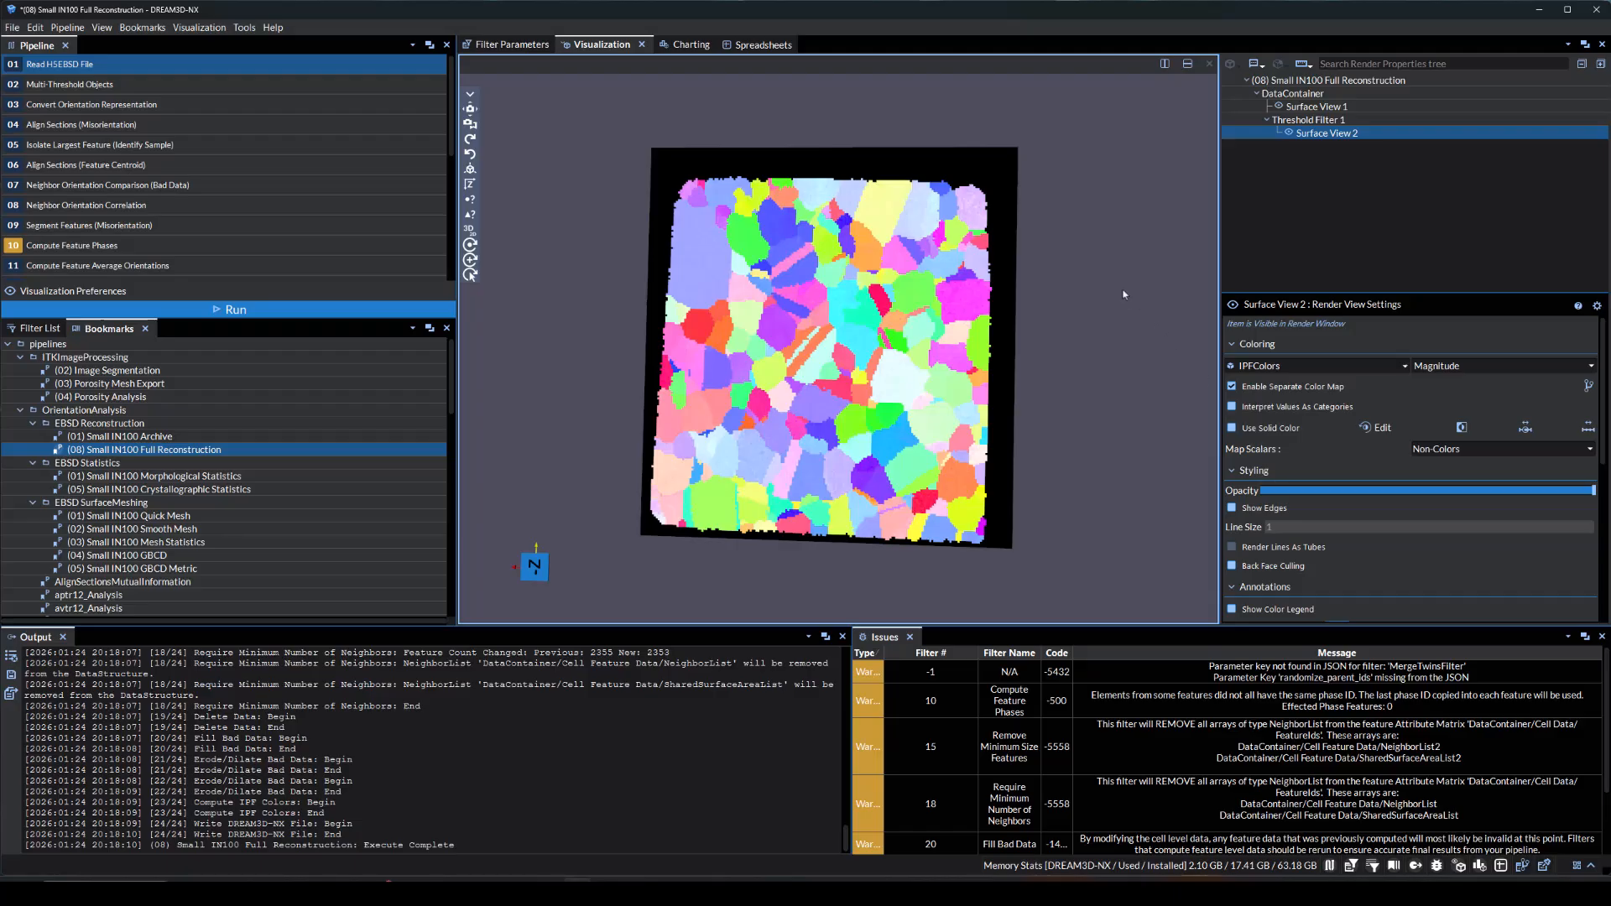
left_click(1282, 108)
left_click(1279, 107)
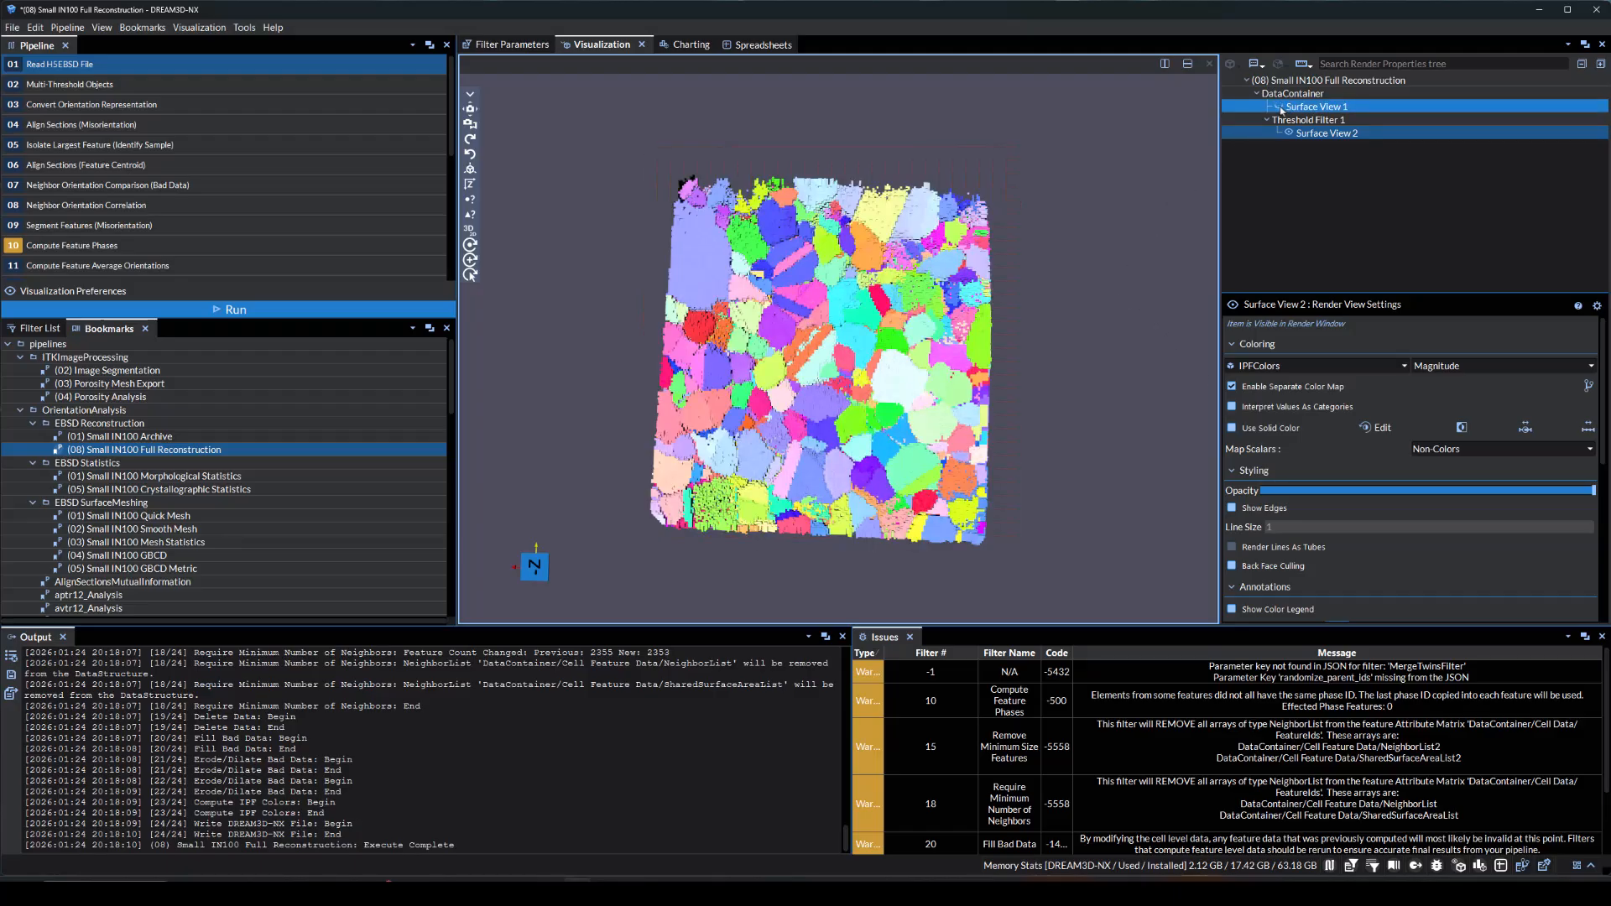
left_click_drag(1106, 363, 768, 344)
left_click_drag(1049, 361, 666, 255)
Delete the threshold filter together with its surface view and show the original surface view again
left_click(470, 184)
right_click(1253, 120)
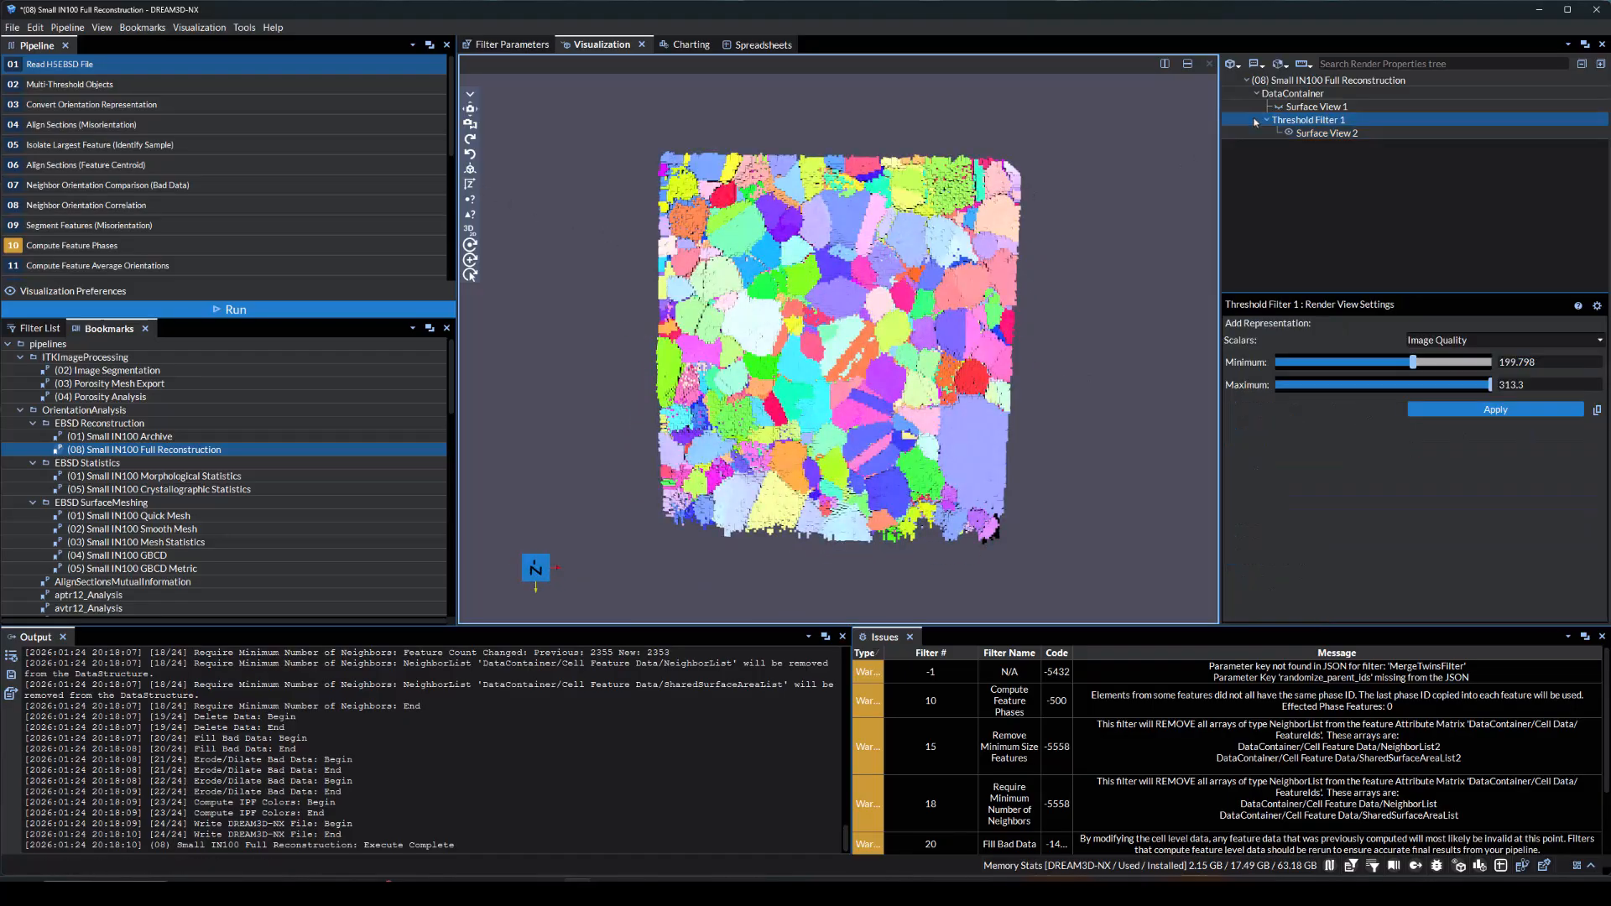
left_click(1251, 153)
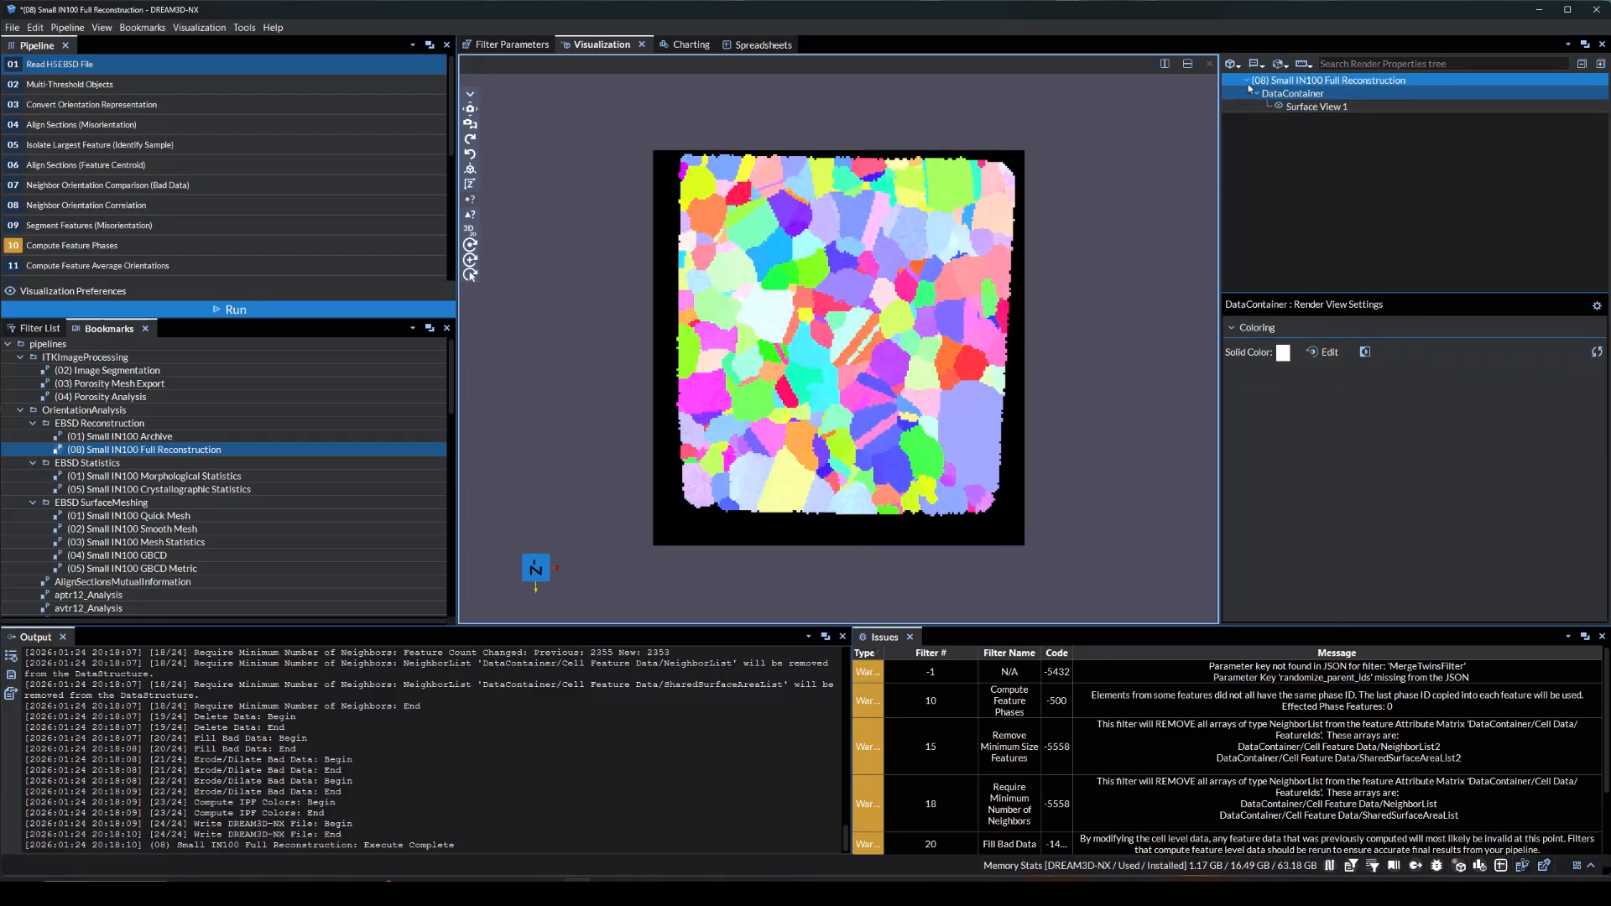
Add a Quadric Clustering filter with 50 bins in X, Y and Z to the DataContainer and apply it
left_click(1278, 64)
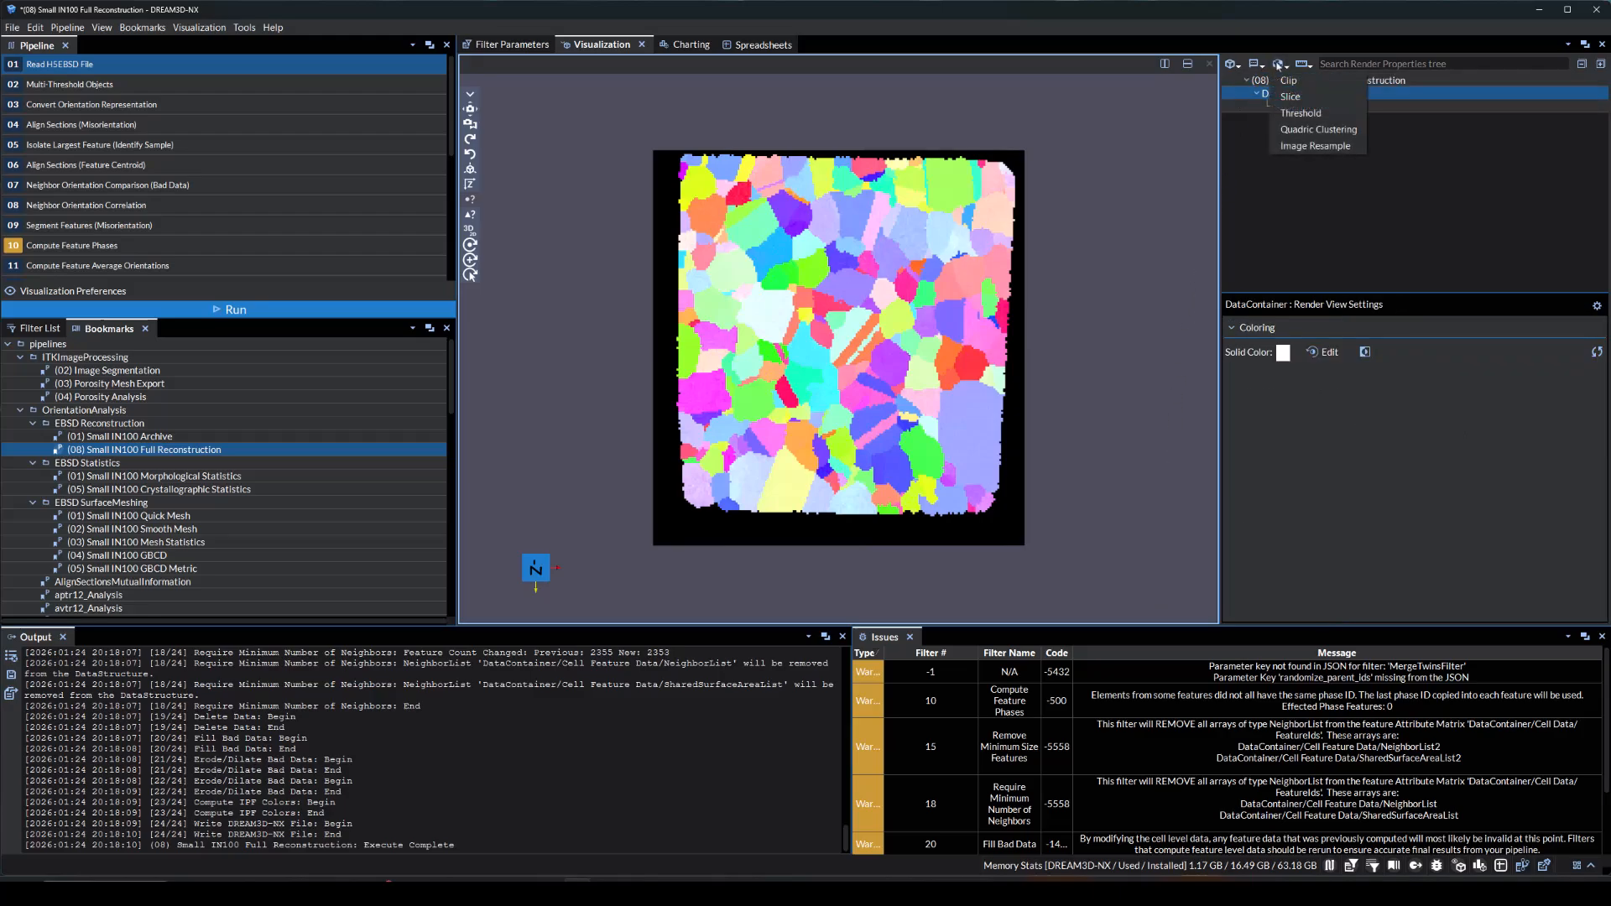
left_click(1307, 130)
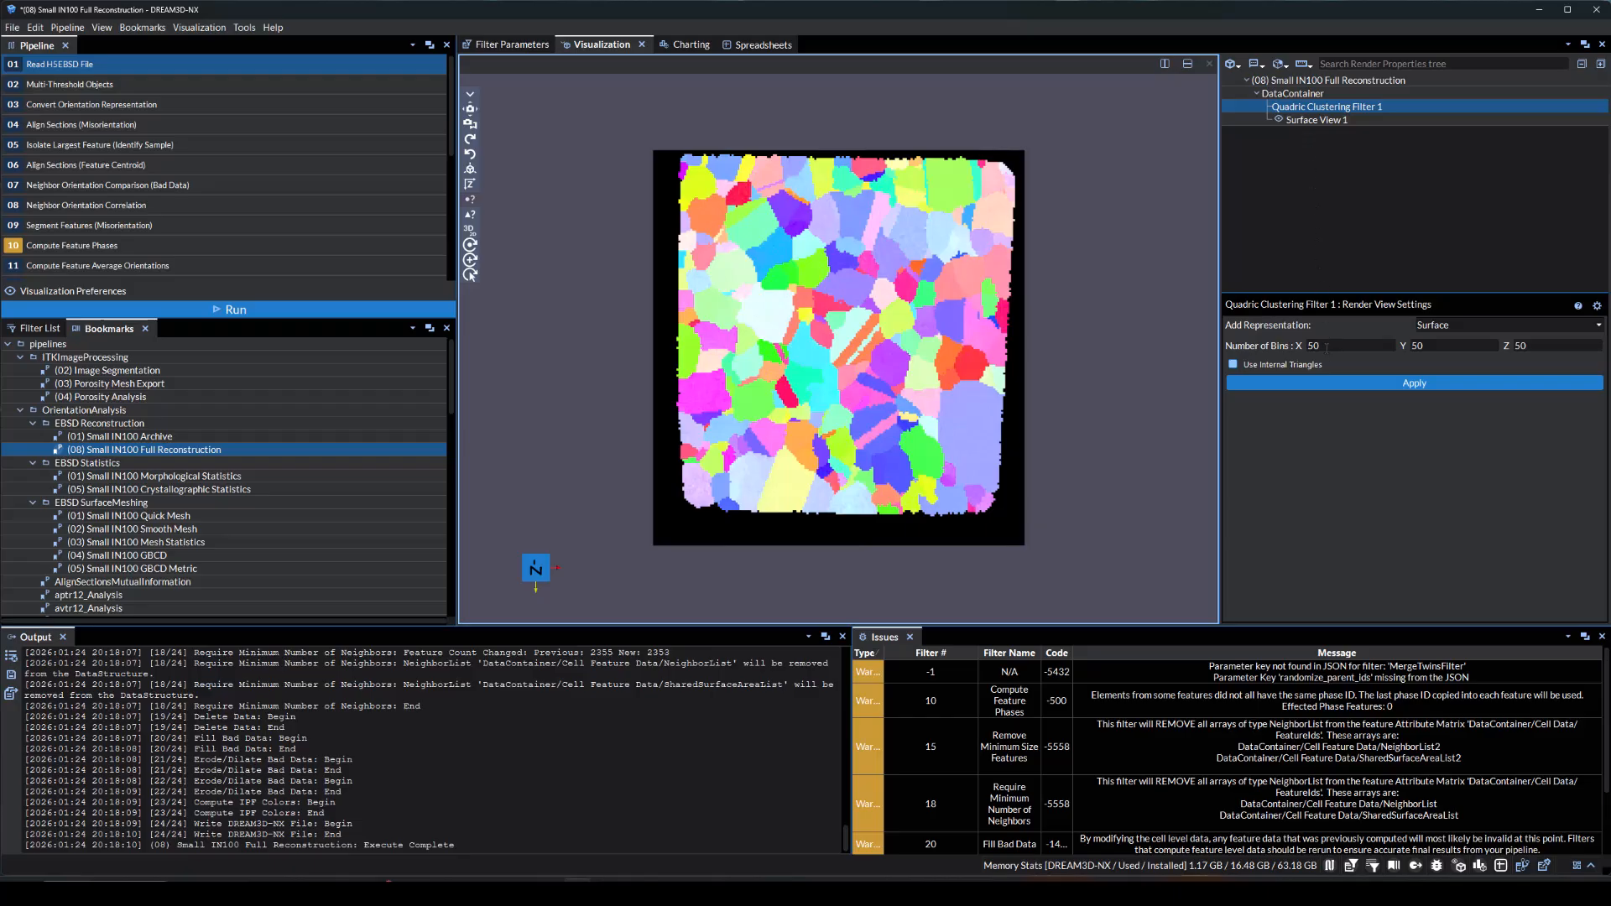
left_click(1309, 382)
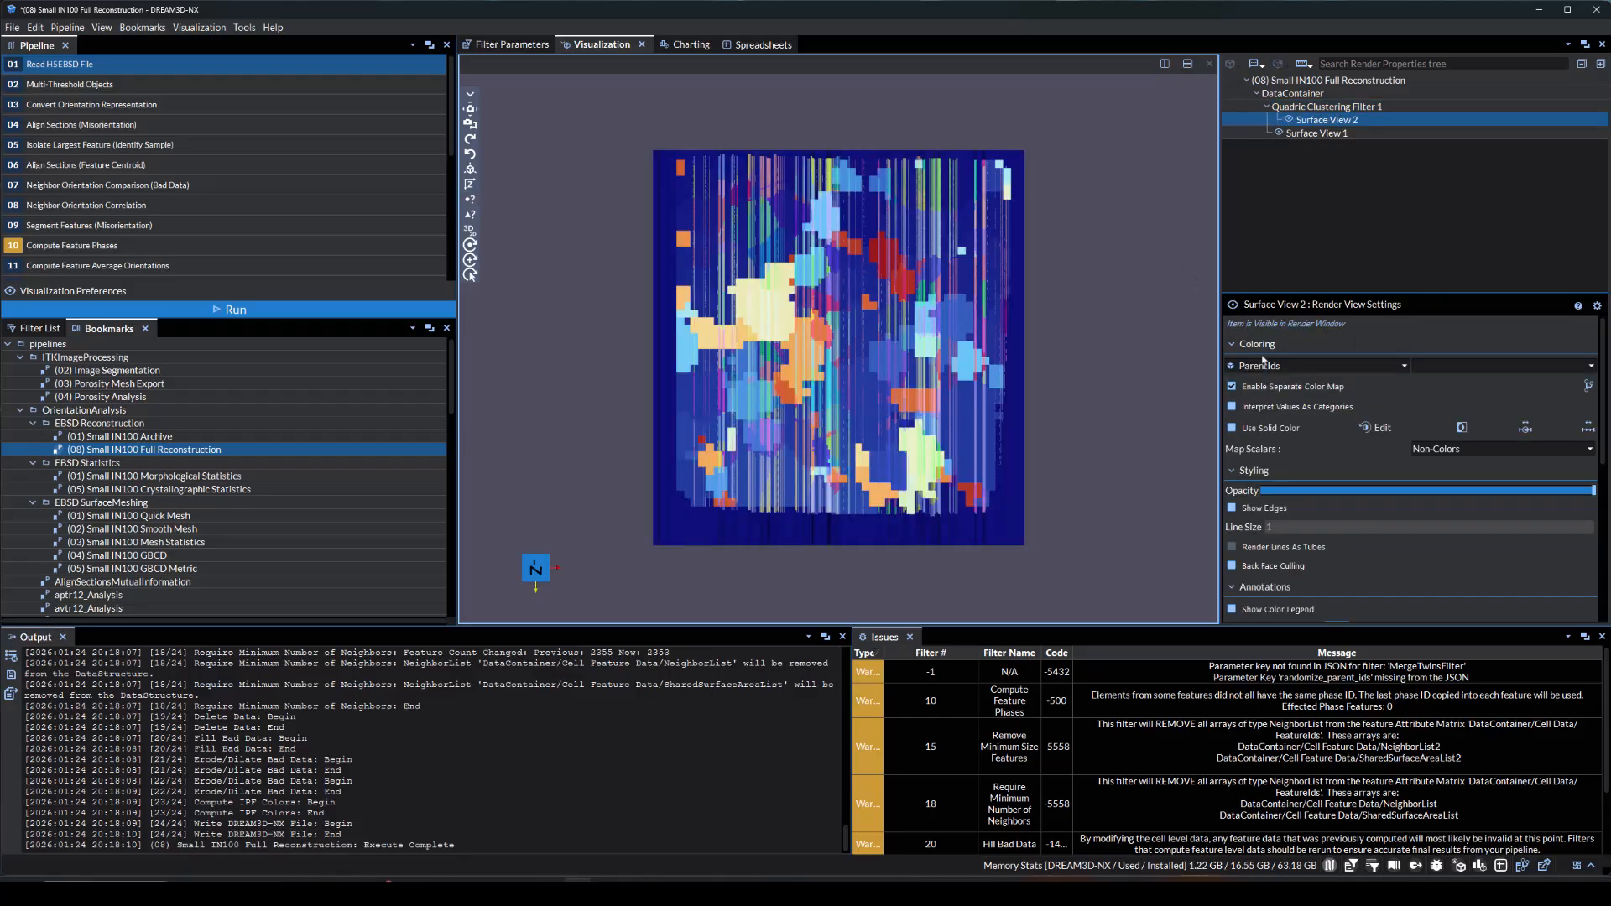
Color the clustered surface by IPFColors and hide the original surface view
left_click(1263, 365)
left_click(1258, 458)
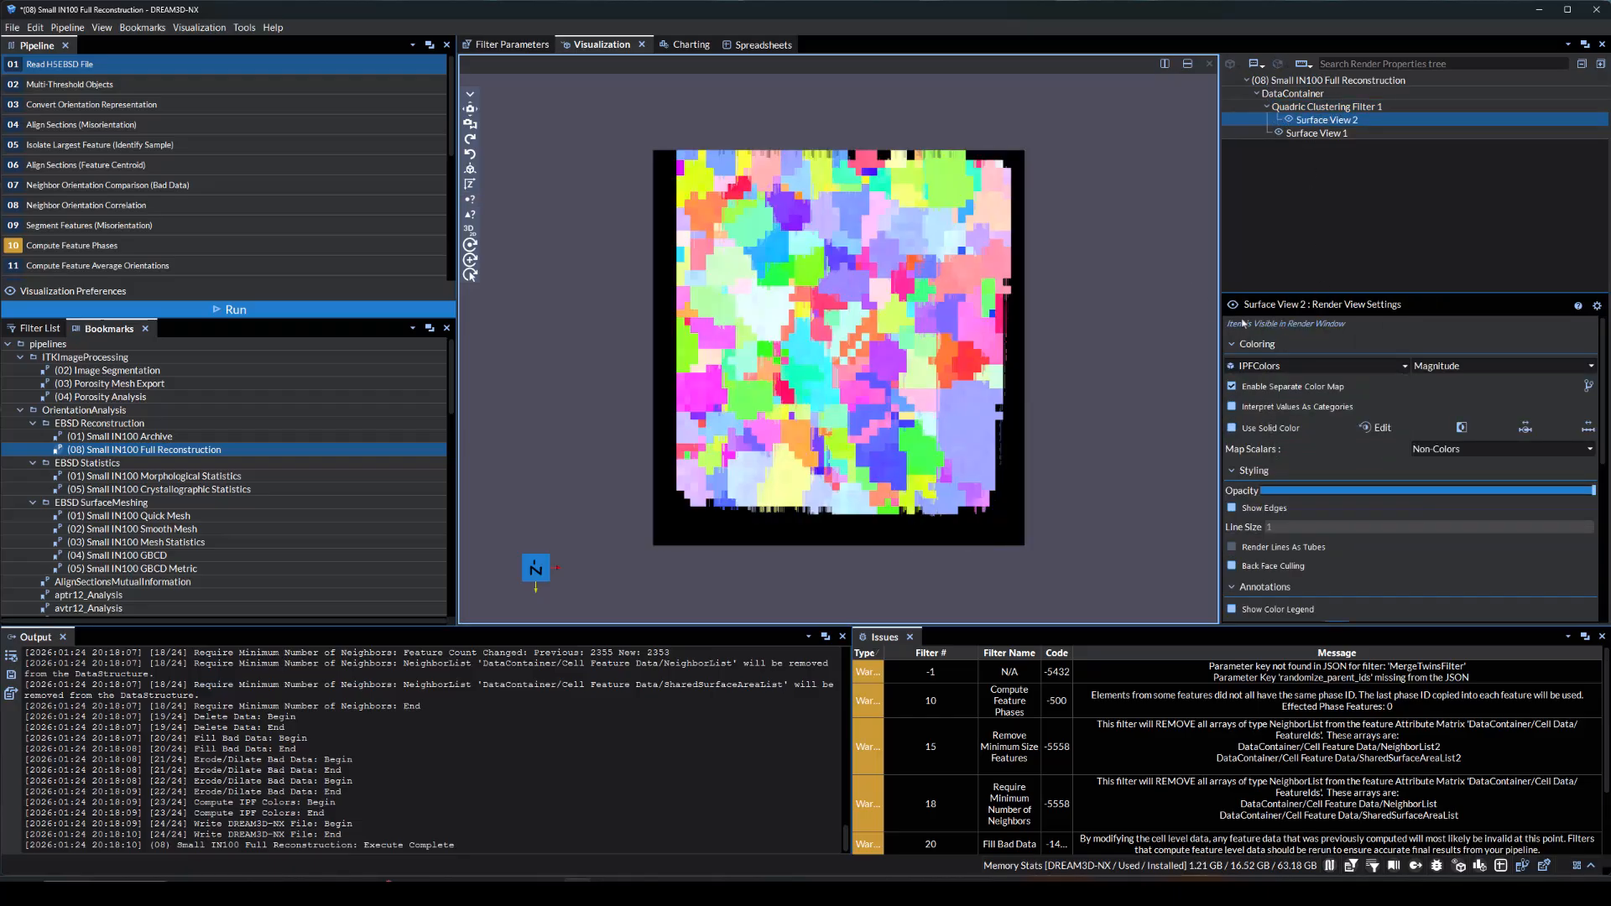
left_click(1279, 133)
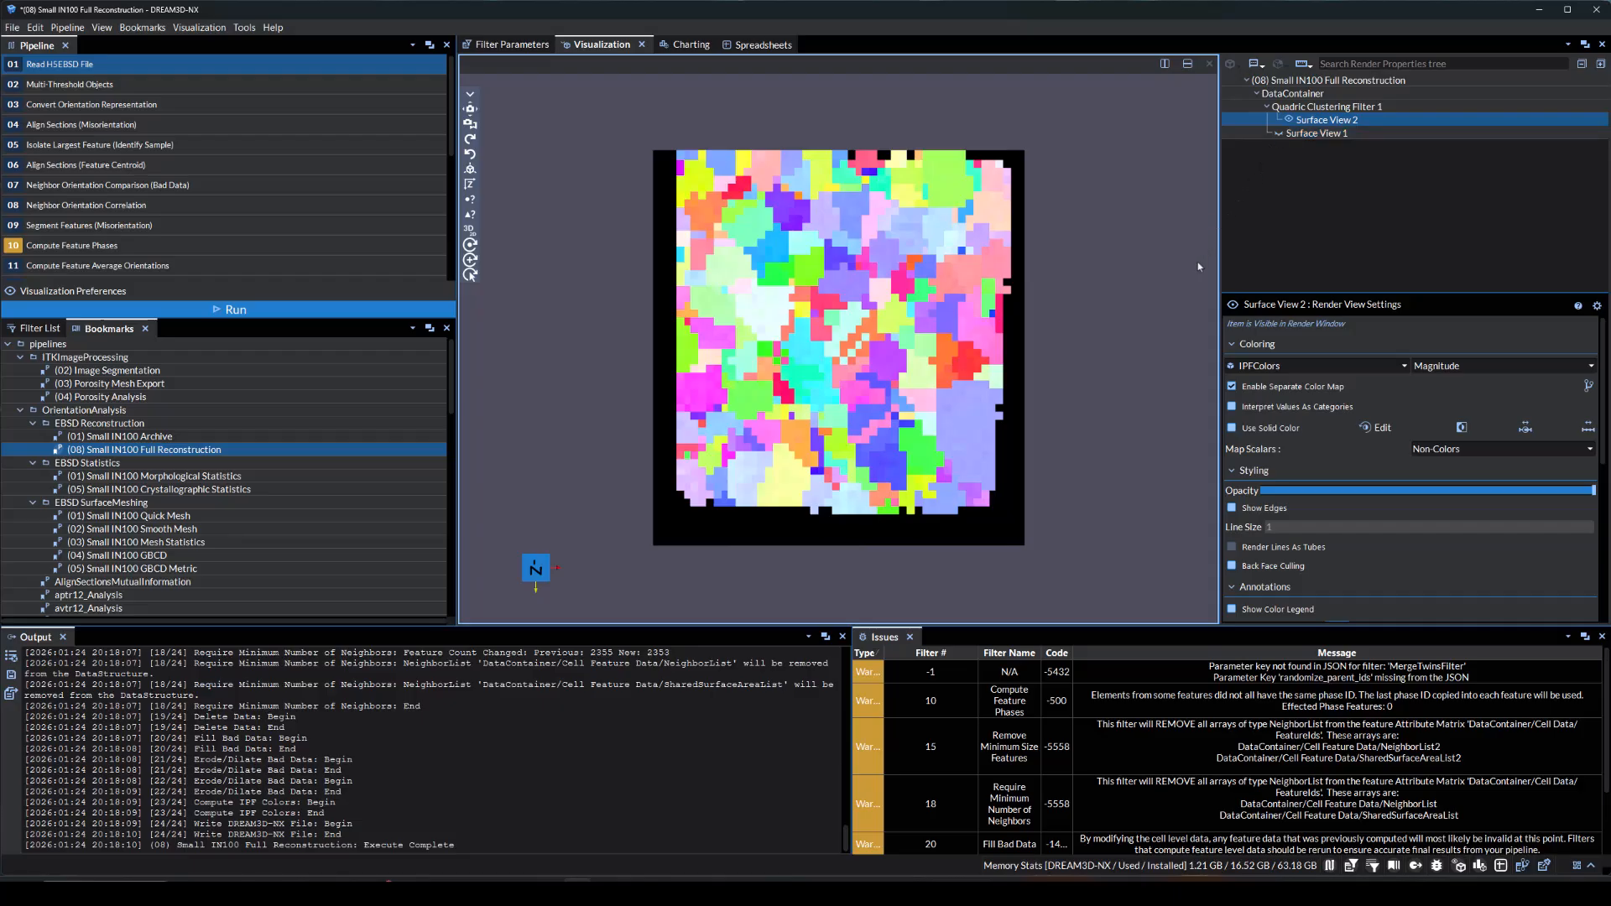
mouse_move(1154, 291)
left_mouse_down()
mouse_move(1108, 291)
mouse_move(1155, 277)
left_mouse_up()
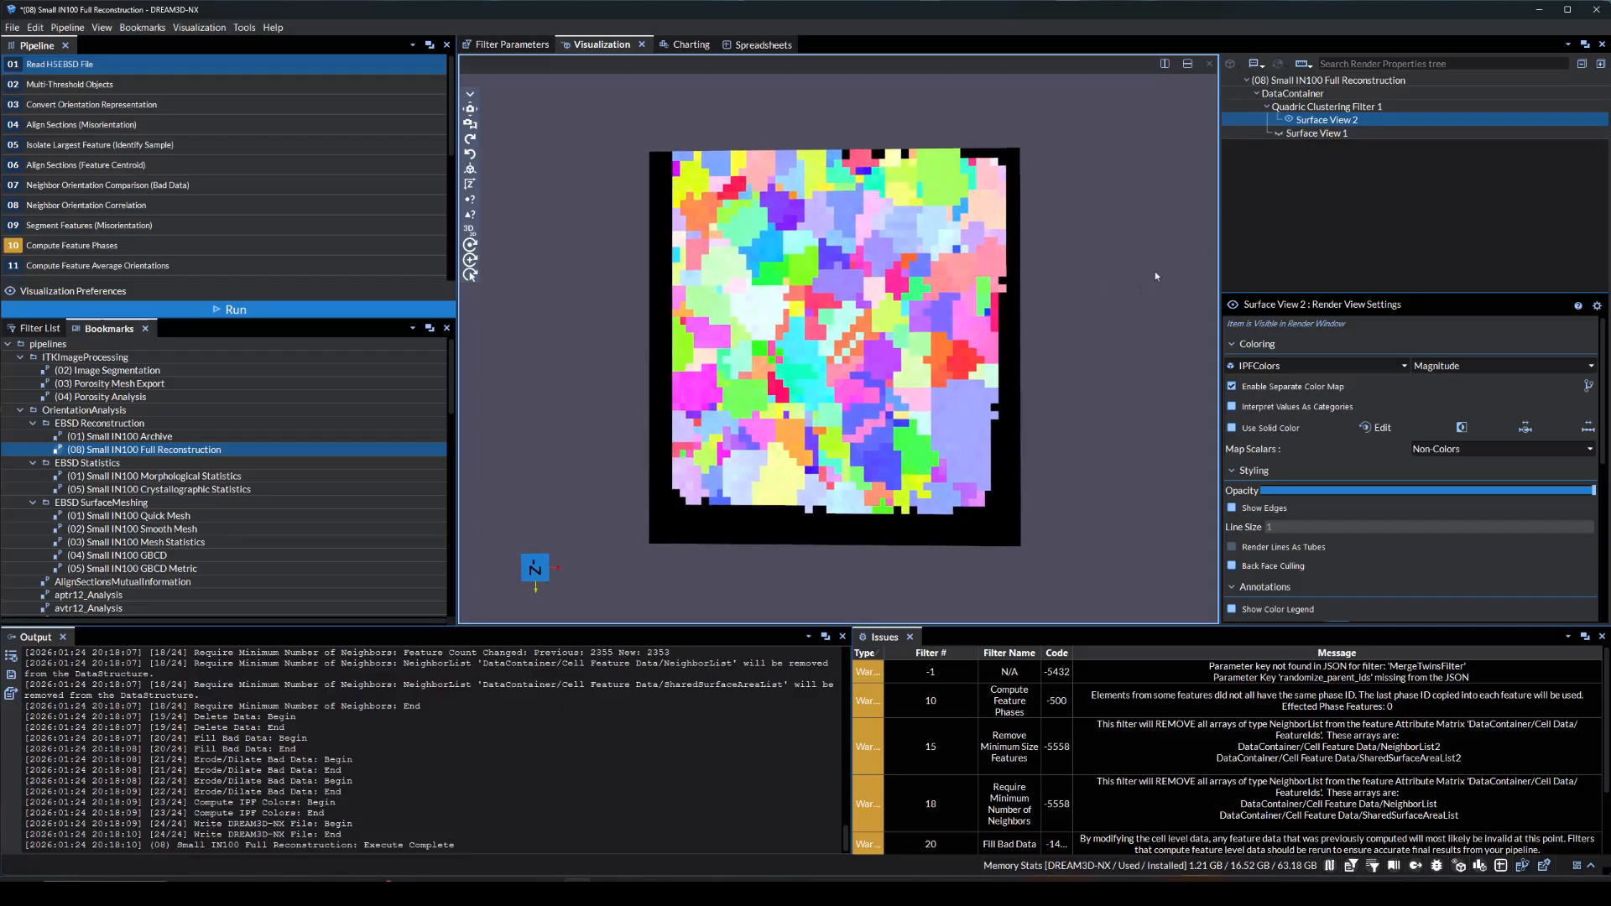
Toggle the visibility of the original and clustered surface views to compare their level of detail
left_click(1279, 132)
left_click(1290, 119)
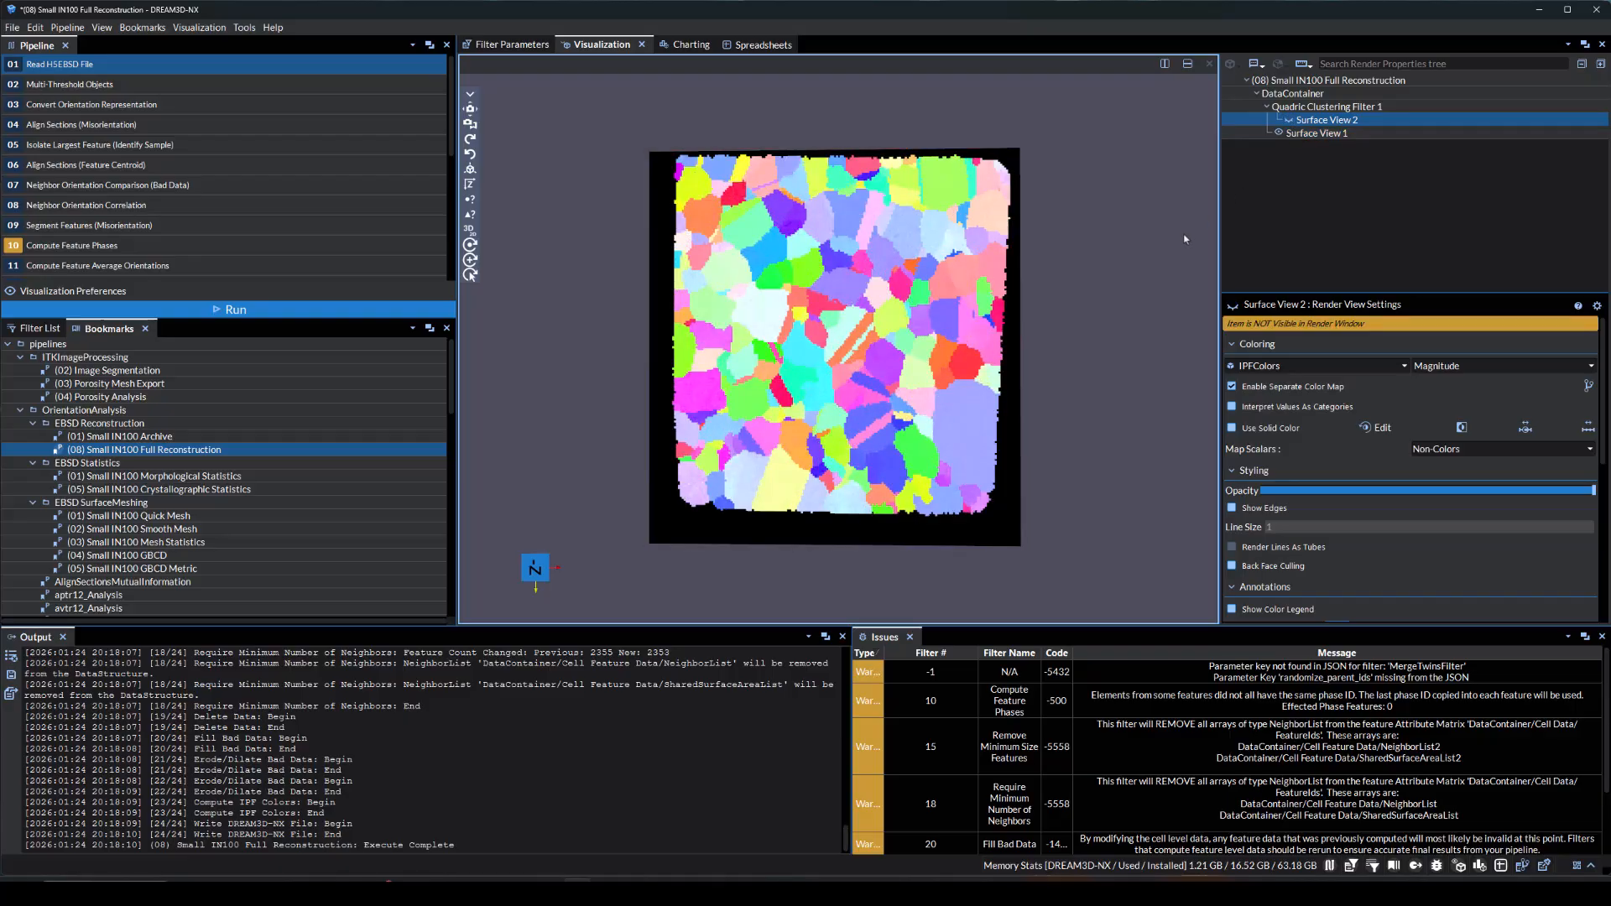
left_click(1279, 132)
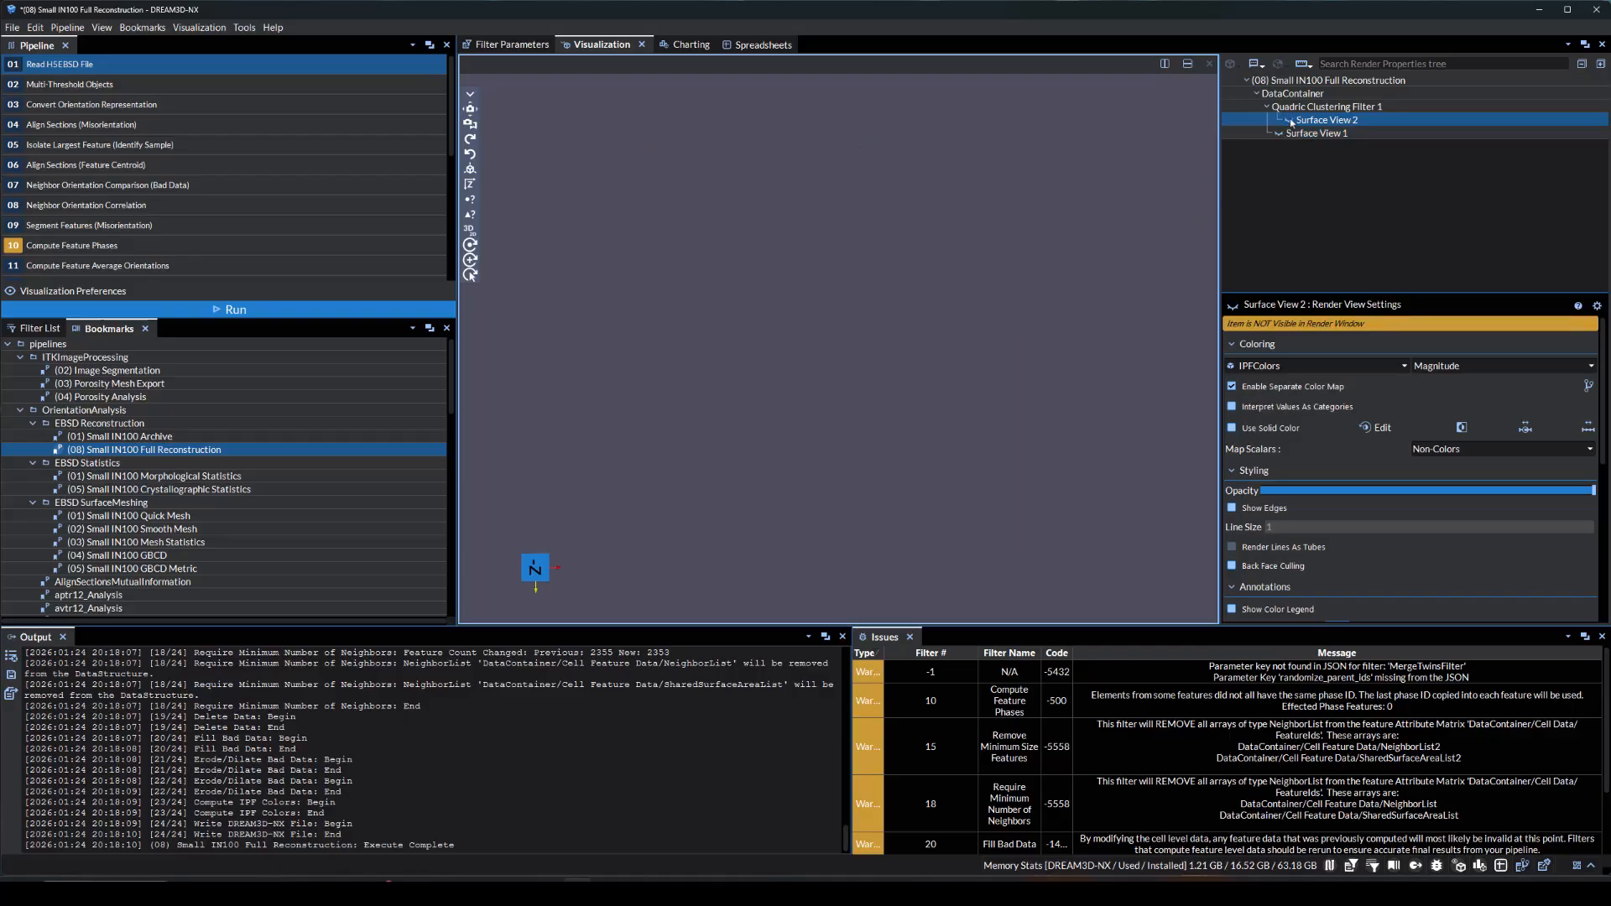
left_click(1290, 120)
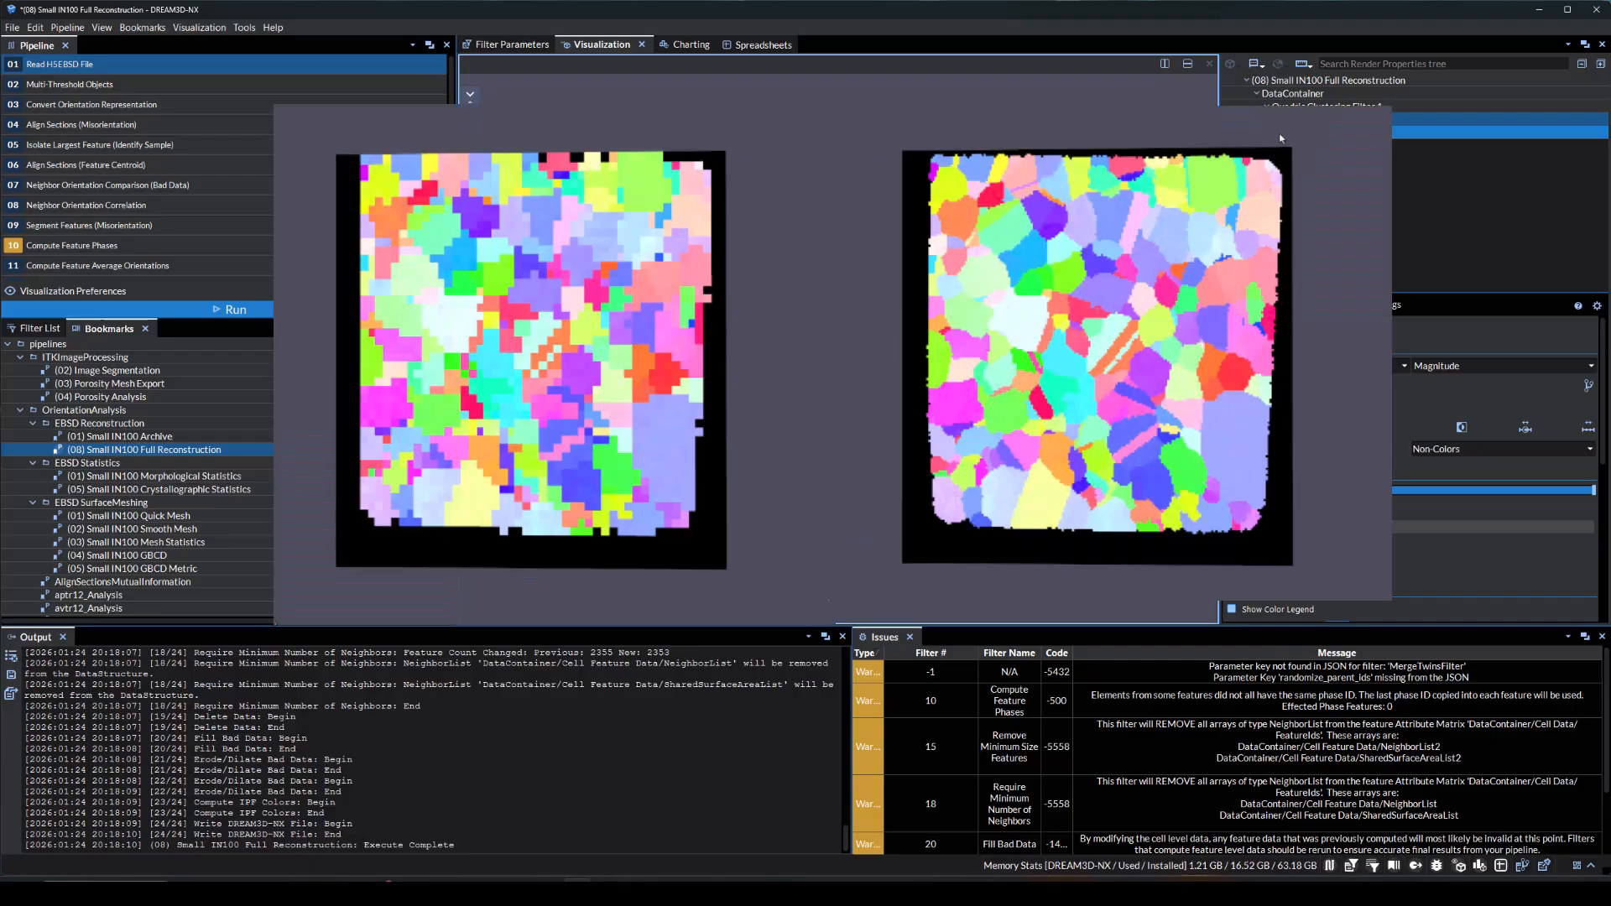
left_click(1290, 119)
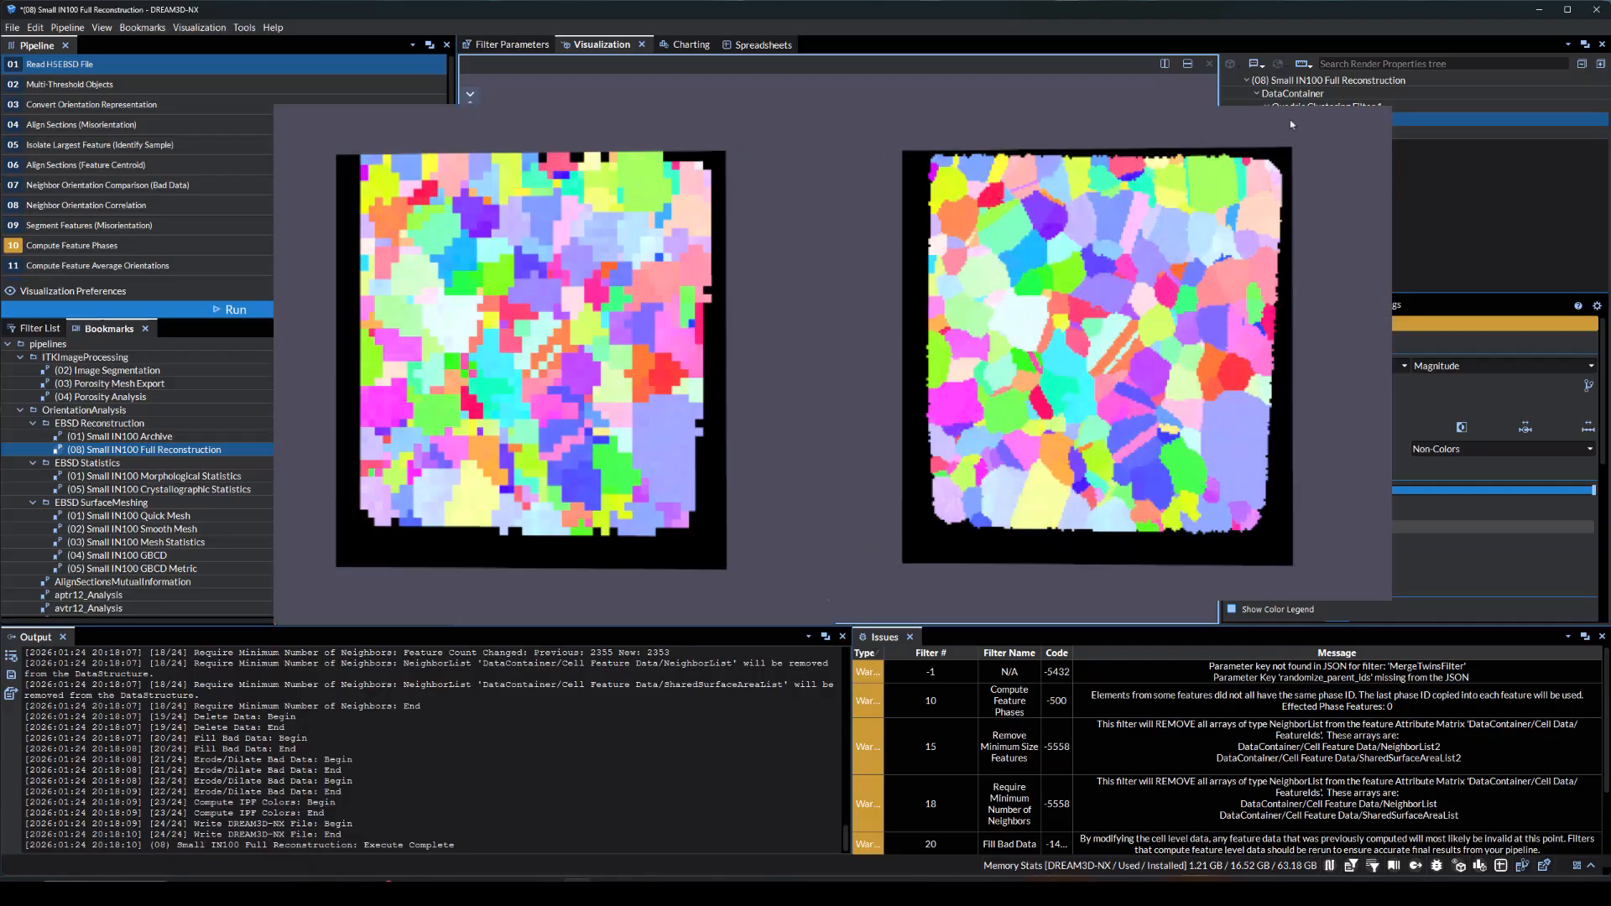
left_click(1290, 120)
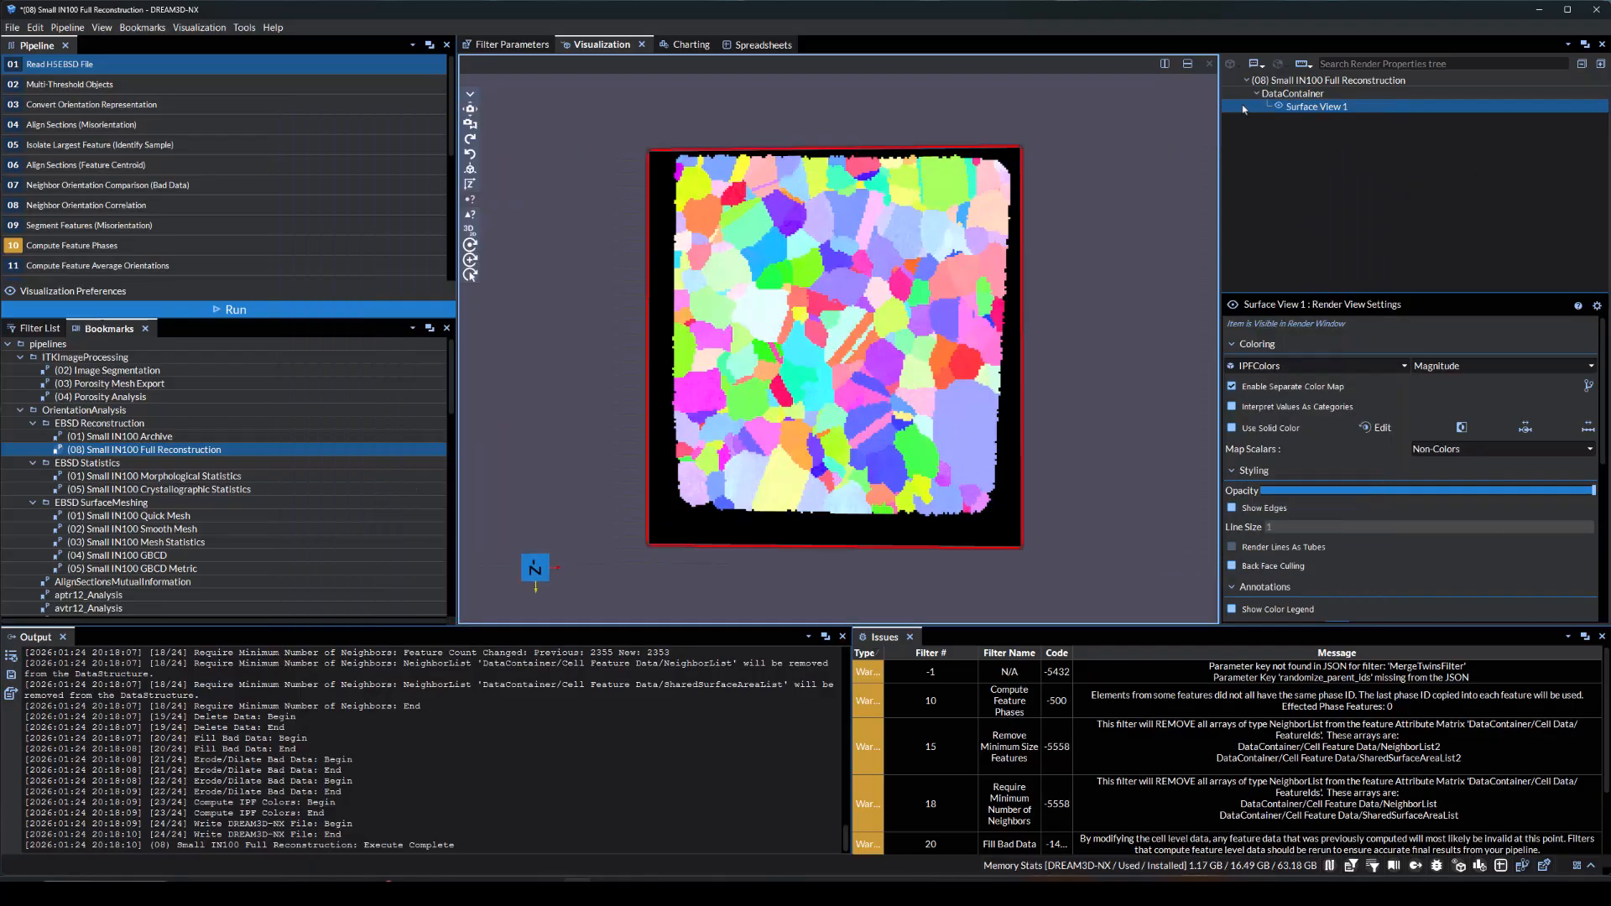
Remove the Quadric Clustering filter and add an Image Resample filter to the DataContainer
left_click(1240, 95)
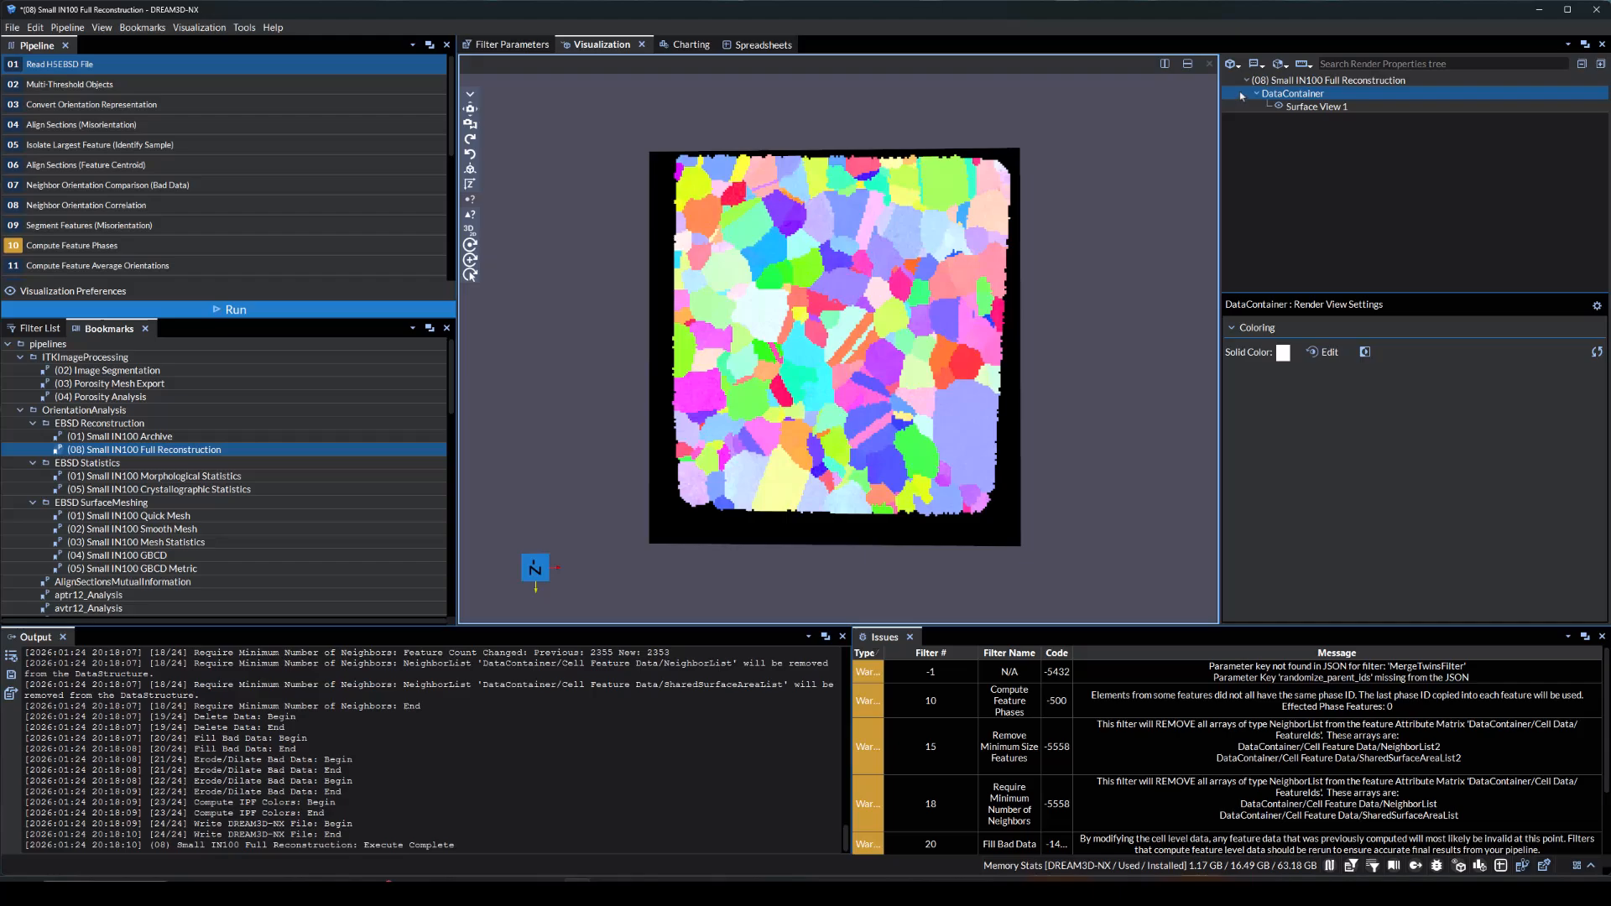
left_click(1278, 64)
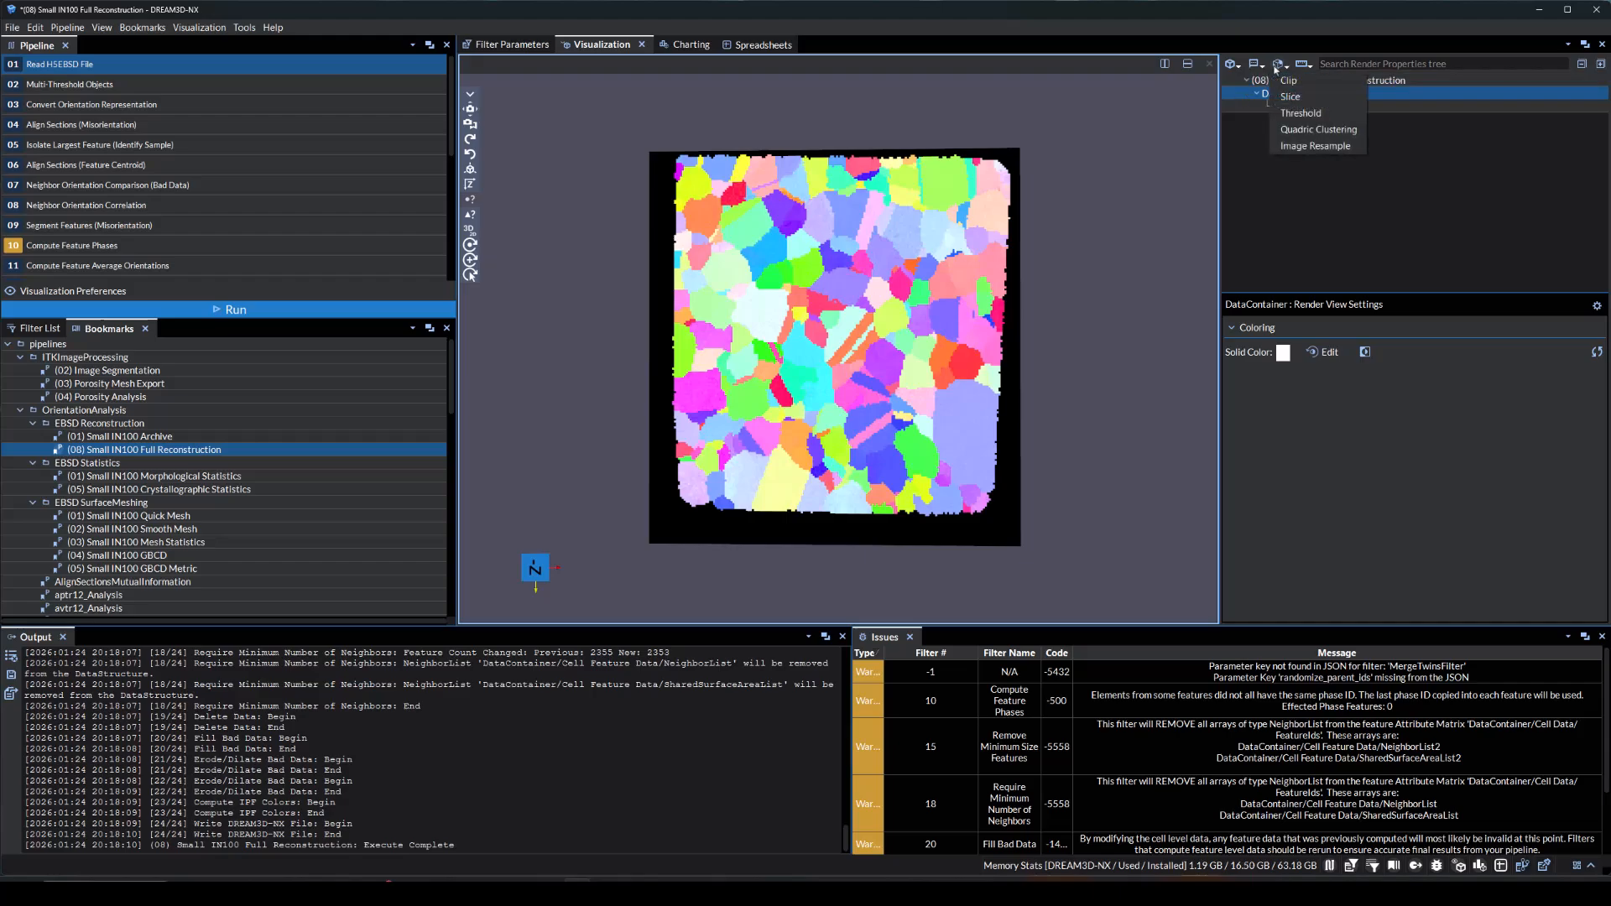
left_click(1302, 147)
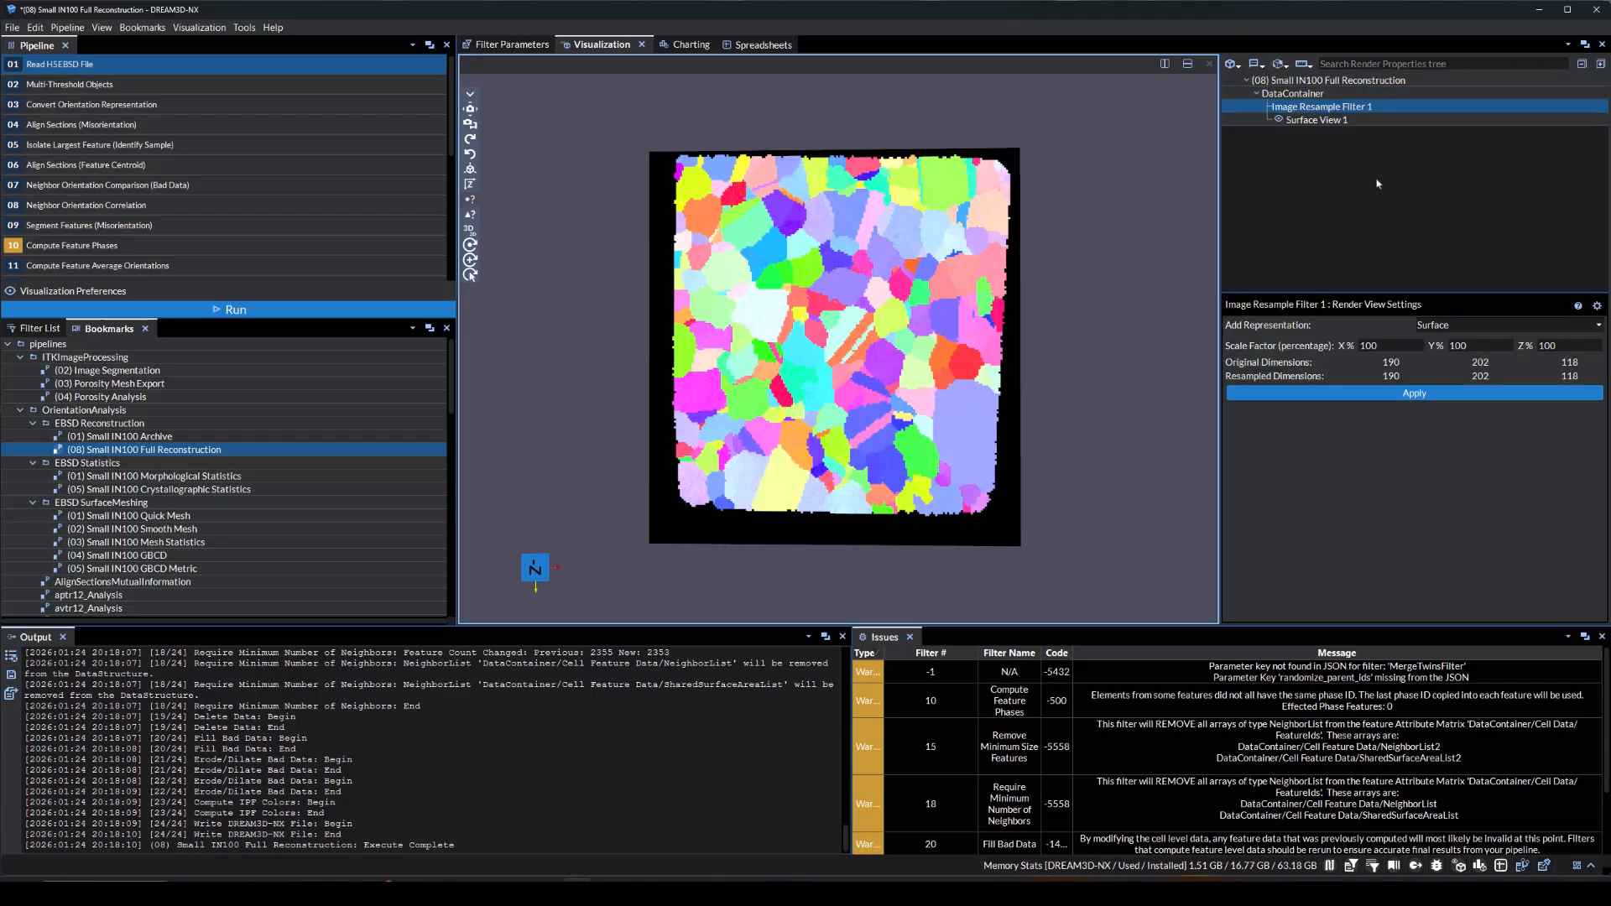
Set the resample scale factor to 75 percent in X, Y and Z and apply the filter
left_click(1387, 344)
key("BackSpace")
key("BackSpace")
key("BackSpace")
type("7")
key("Tab")
type("75")
key("Tab")
type("75")
key("Tab")
left_click(1373, 396)
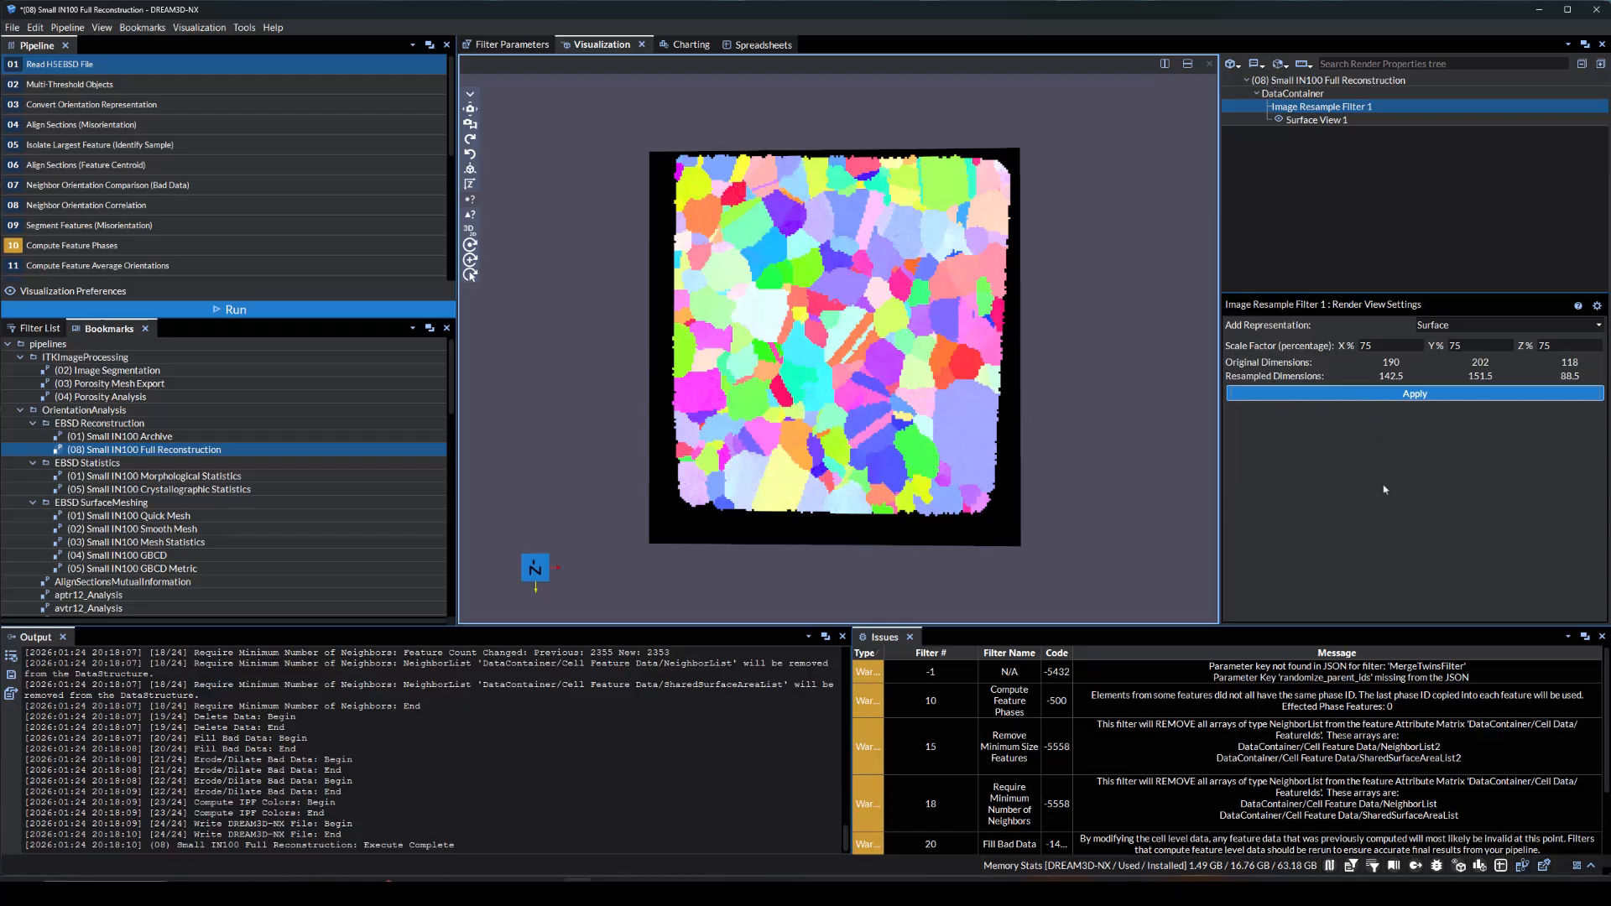
Color the resampled surface by IPFColors and hide the original surface view to inspect the resampled volume
left_click(1307, 366)
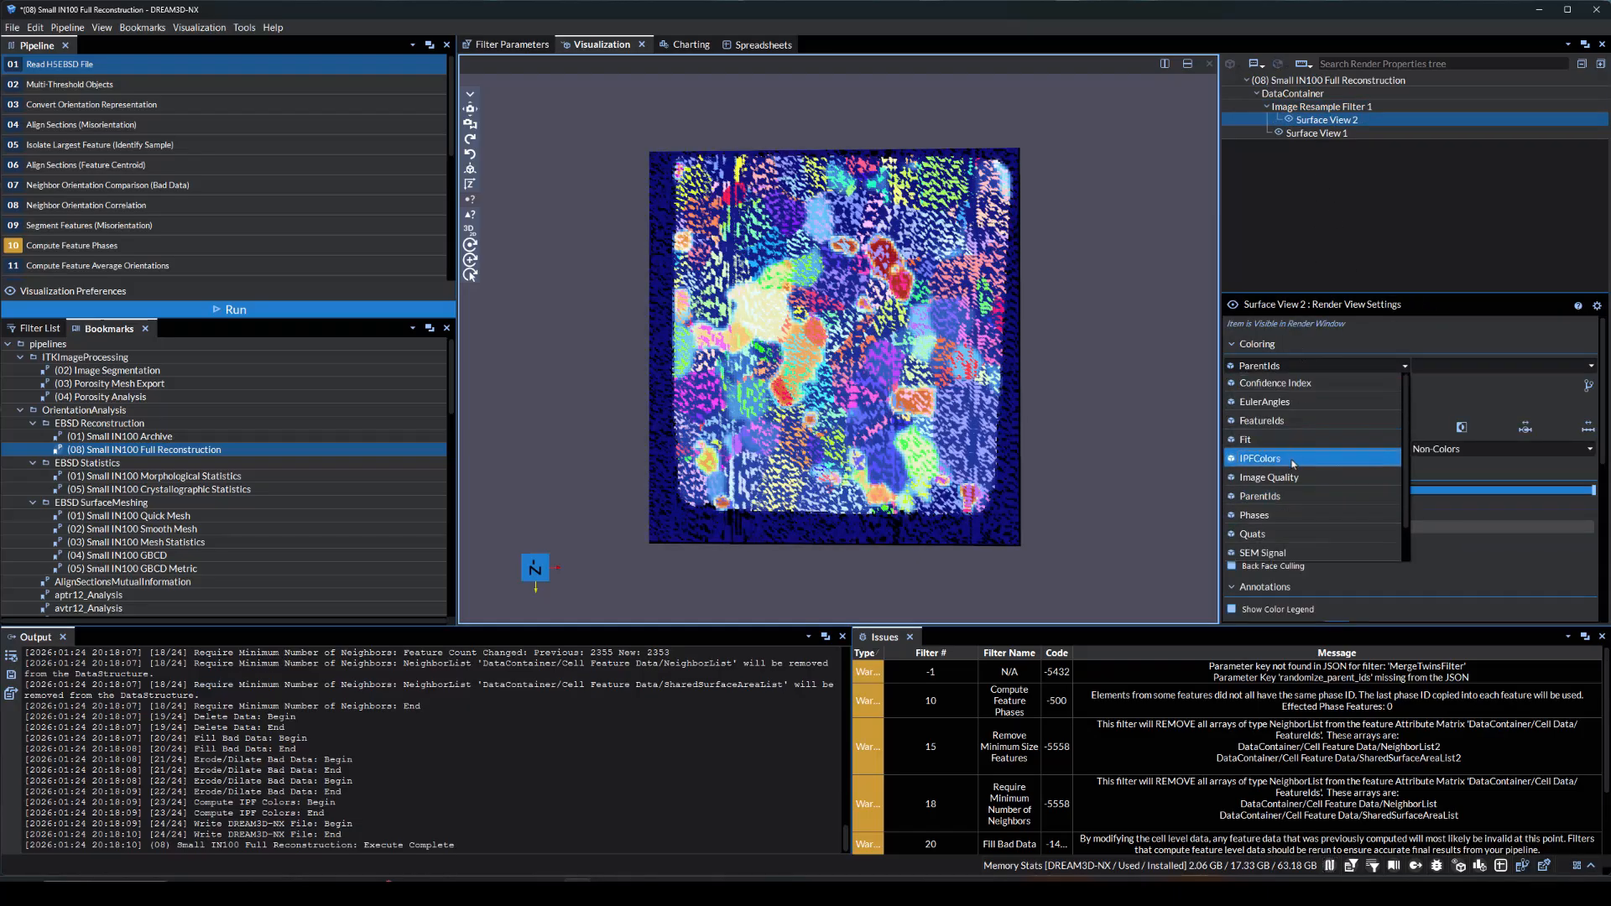
left_click(1294, 460)
left_click(1288, 120)
left_click(1278, 133)
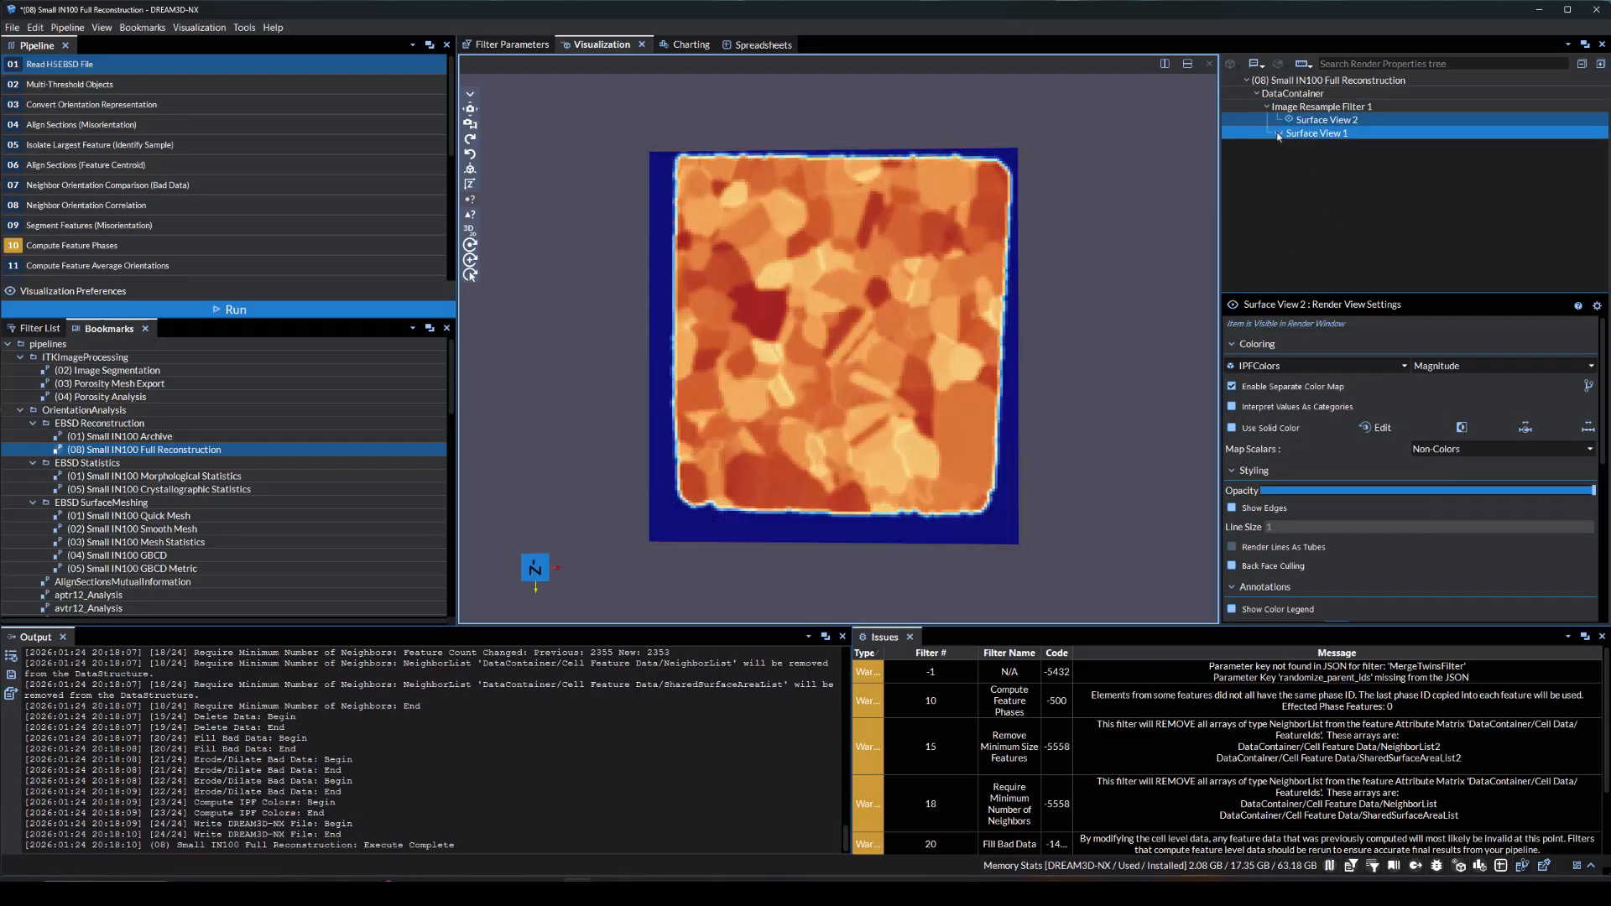
left_click_drag(1146, 298, 619, 251)
left_click_drag(1048, 346, 935, 327)
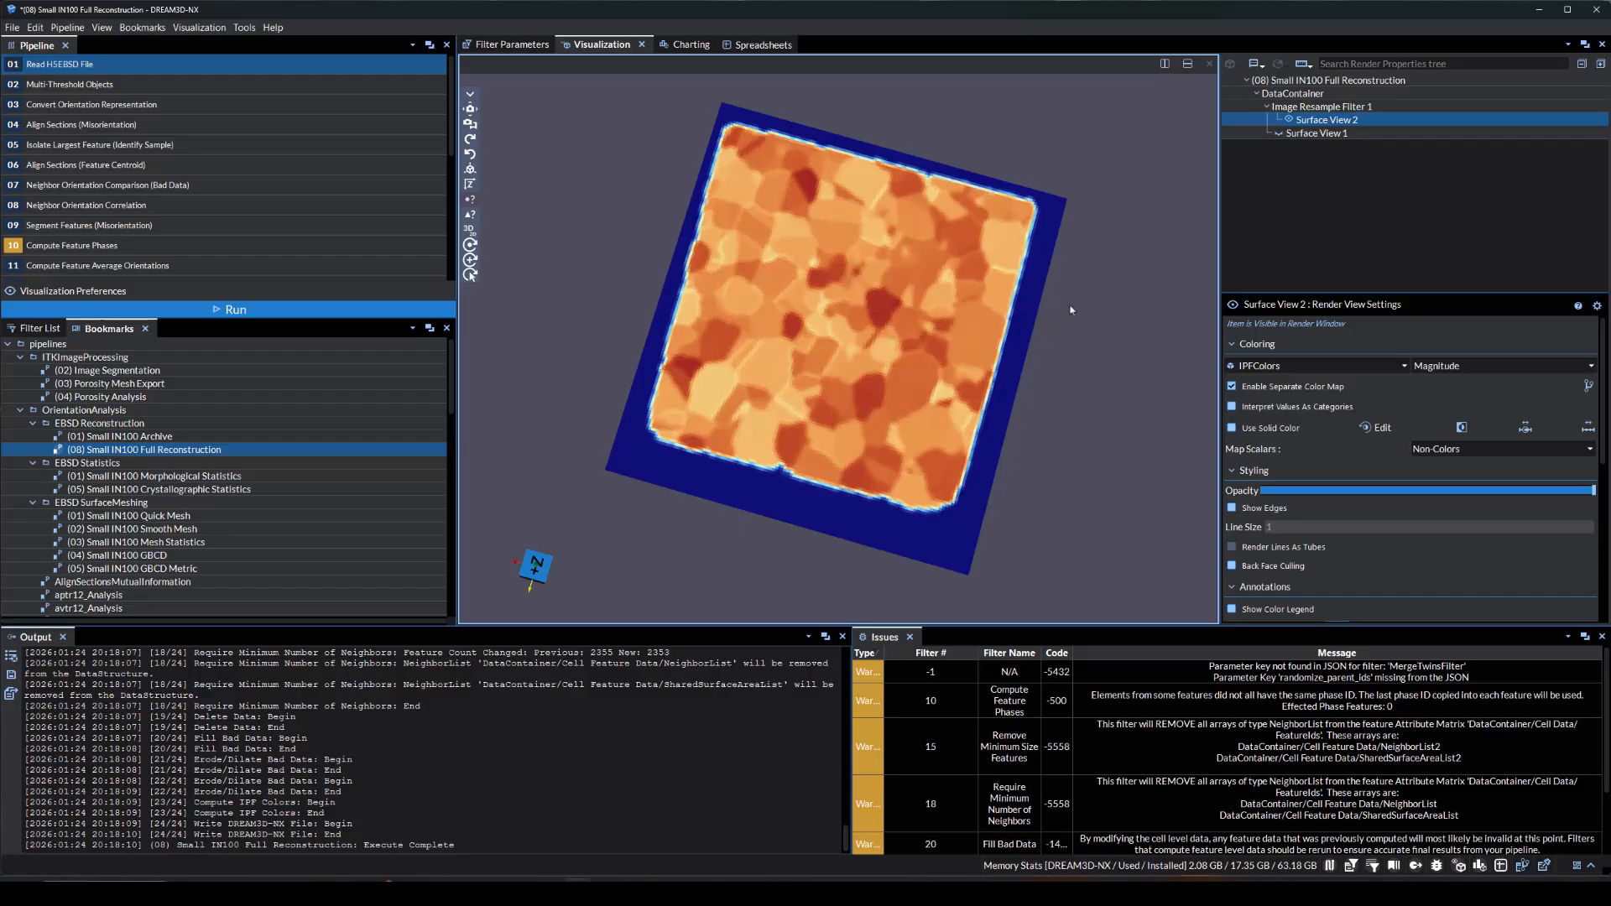
Delete the Image Resample filter with its children, show the original surface view again and reset the camera orientation
left_click(1241, 109)
right_click(1242, 107)
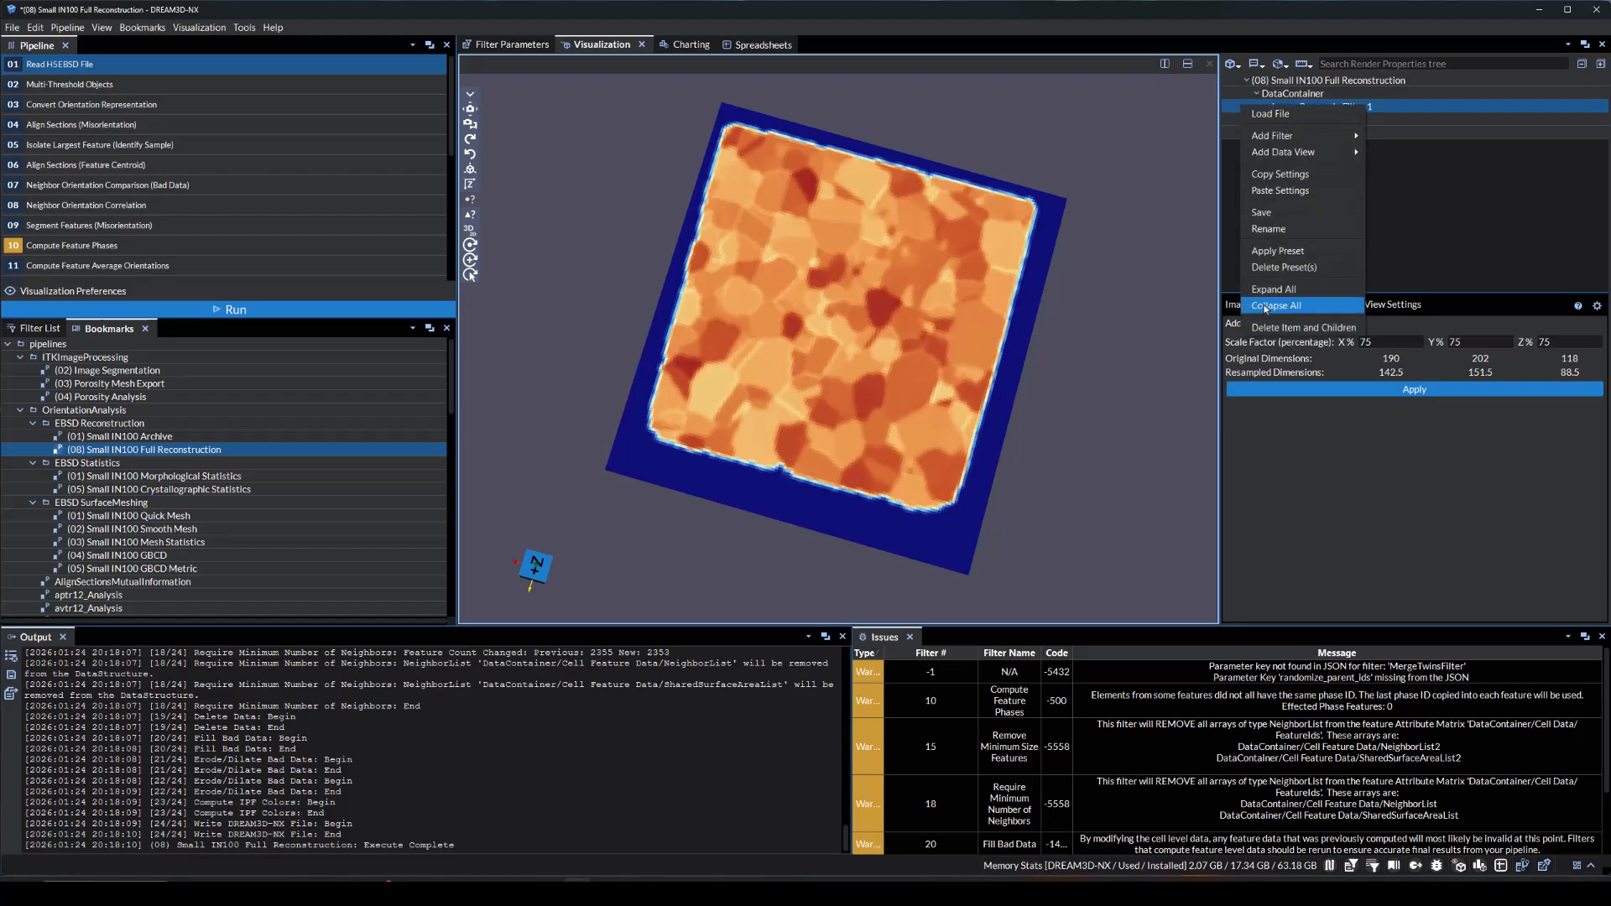
left_click(1271, 329)
left_click(1313, 107)
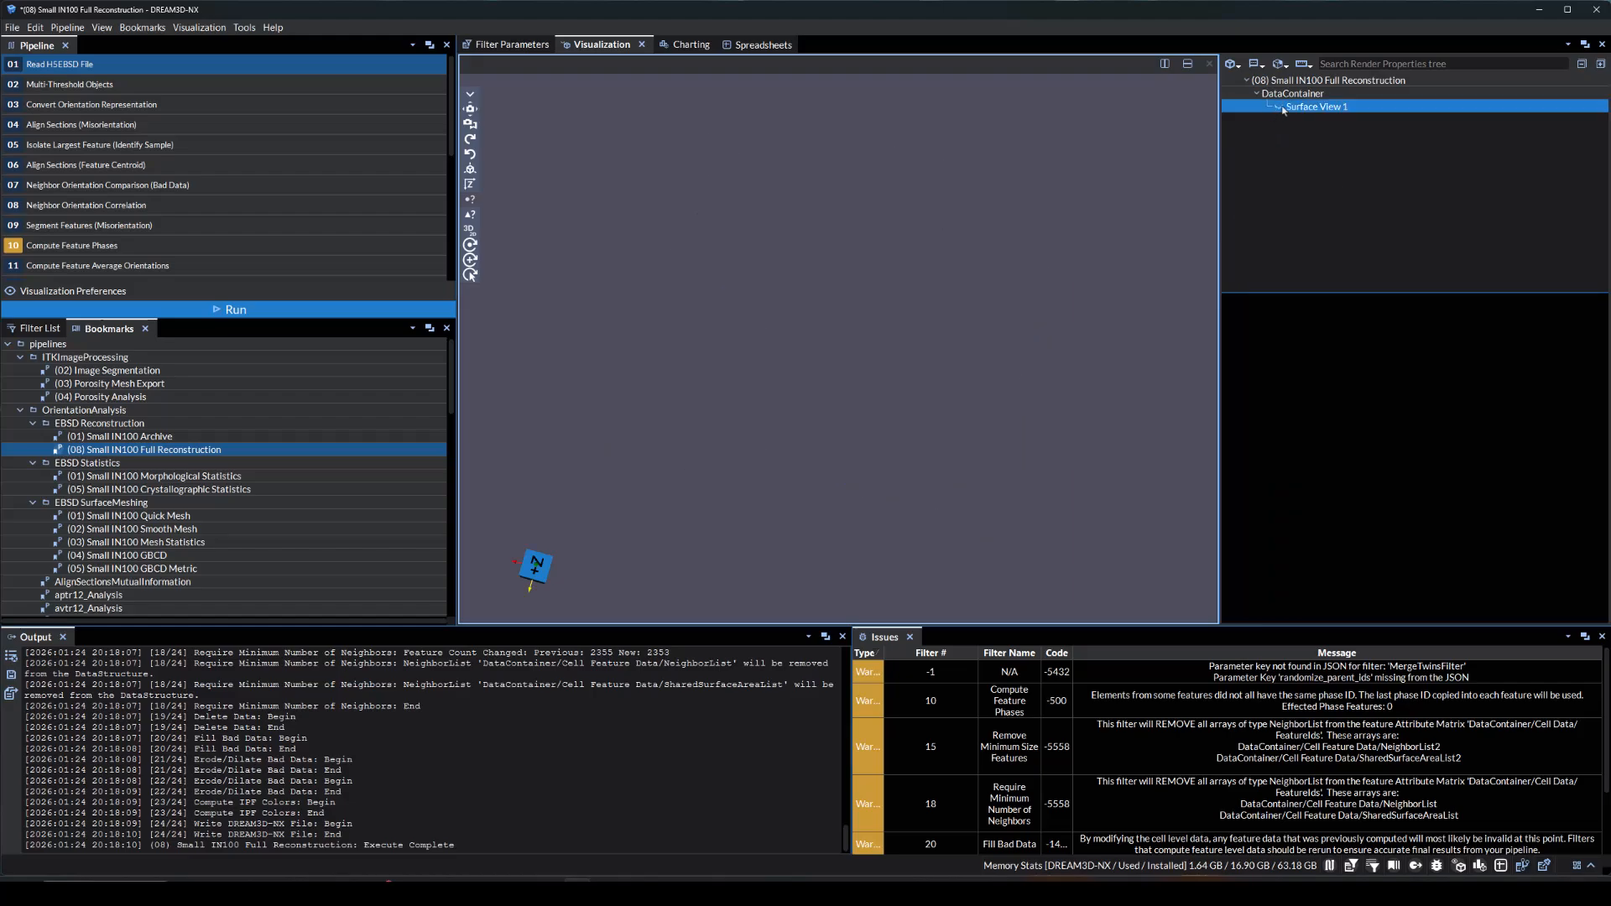
left_click(470, 184)
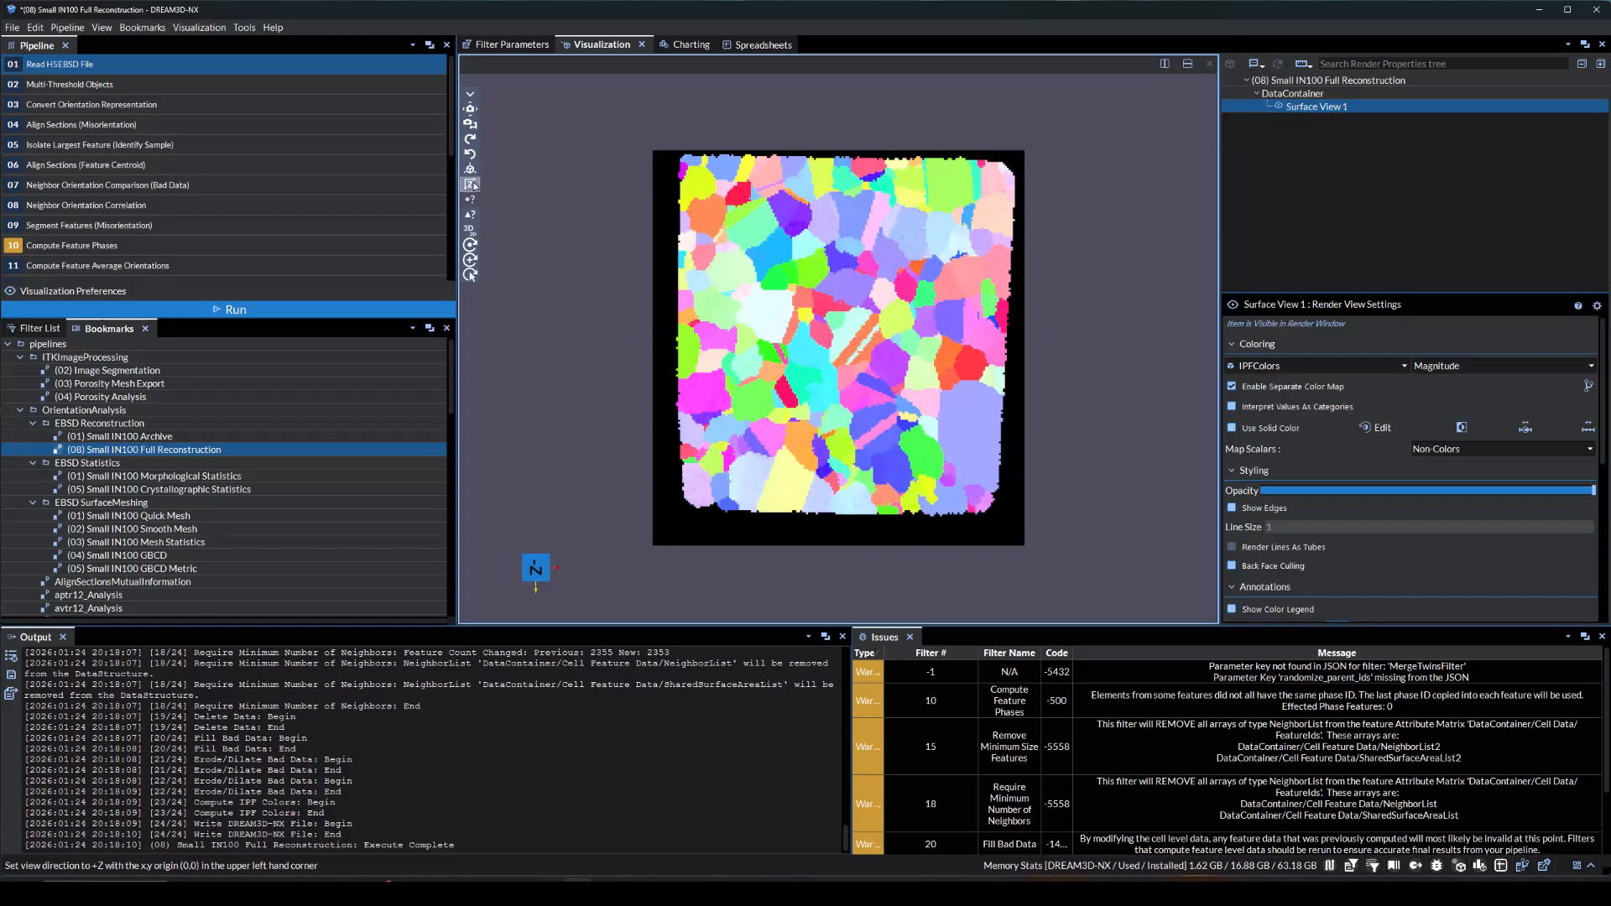
Add a Threshold filter to the DataContainer on Image Quality with a minimum of about 70.35 and apply it
left_click(1243, 95)
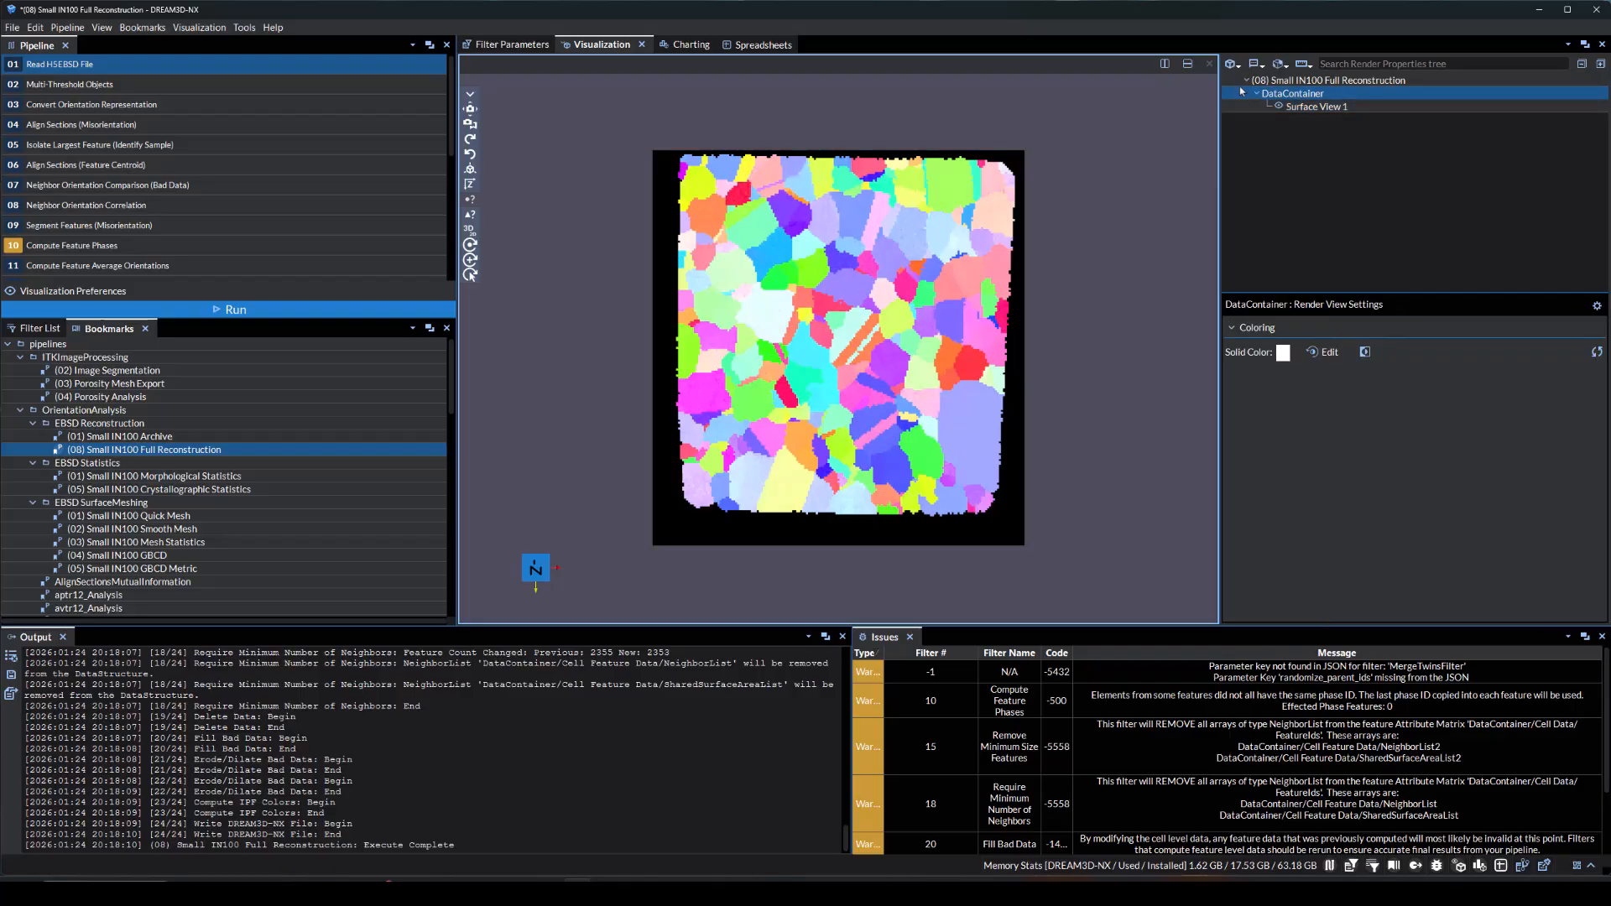
left_click(1282, 65)
left_click(1290, 120)
left_click_drag(1277, 366, 1324, 366)
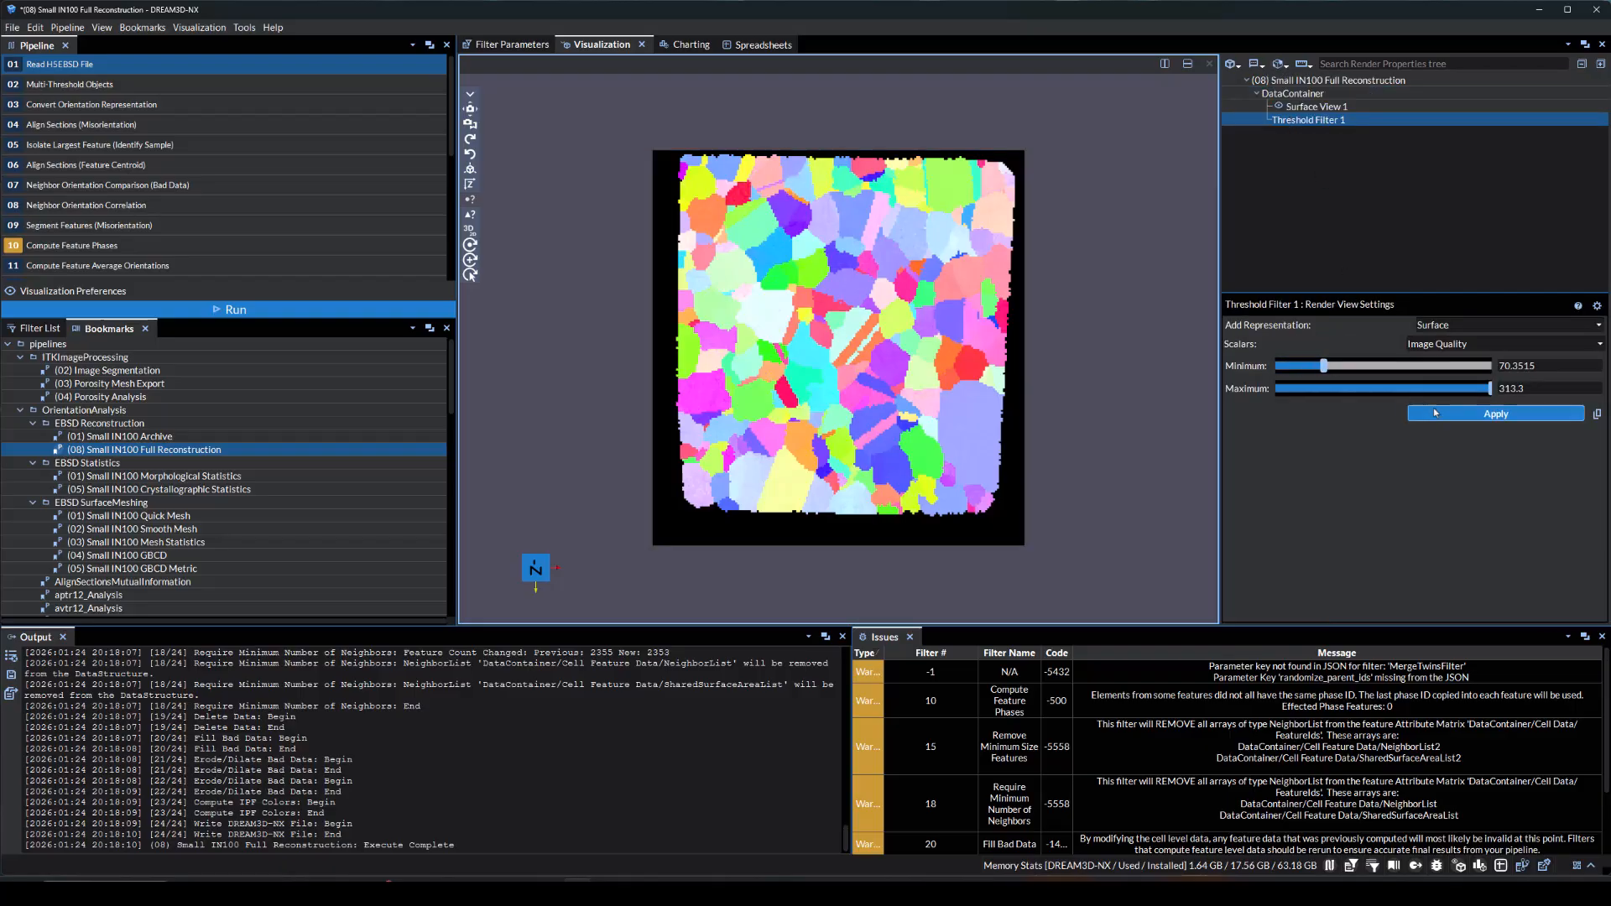
Color the thresholded surface by IPFColors and hide the original surface view
left_click(1294, 368)
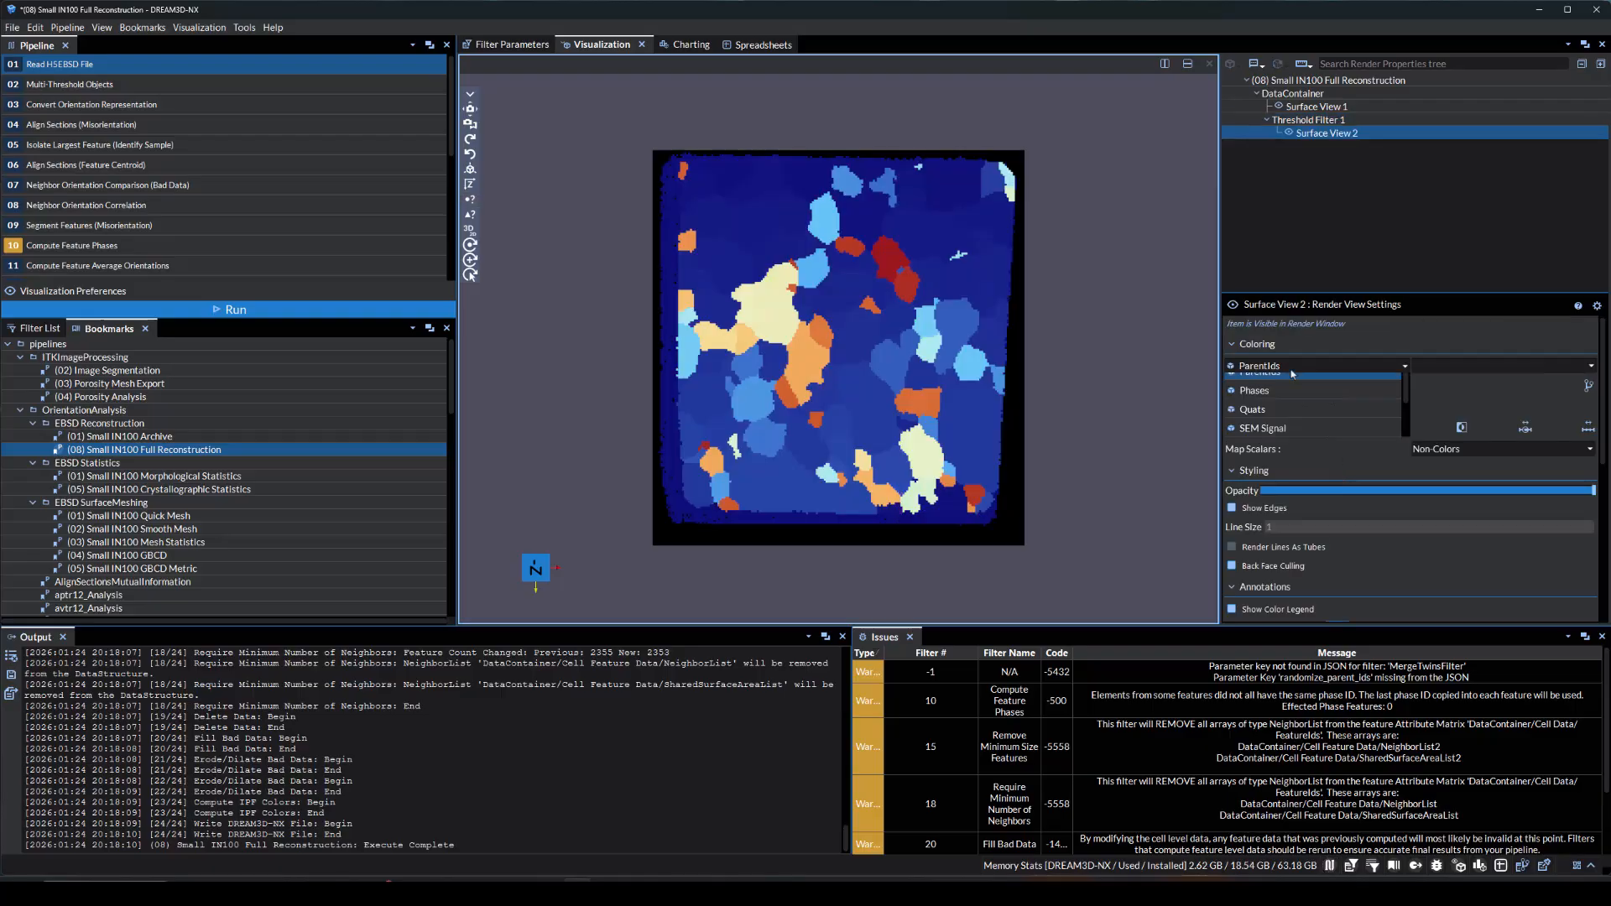
left_click(1297, 457)
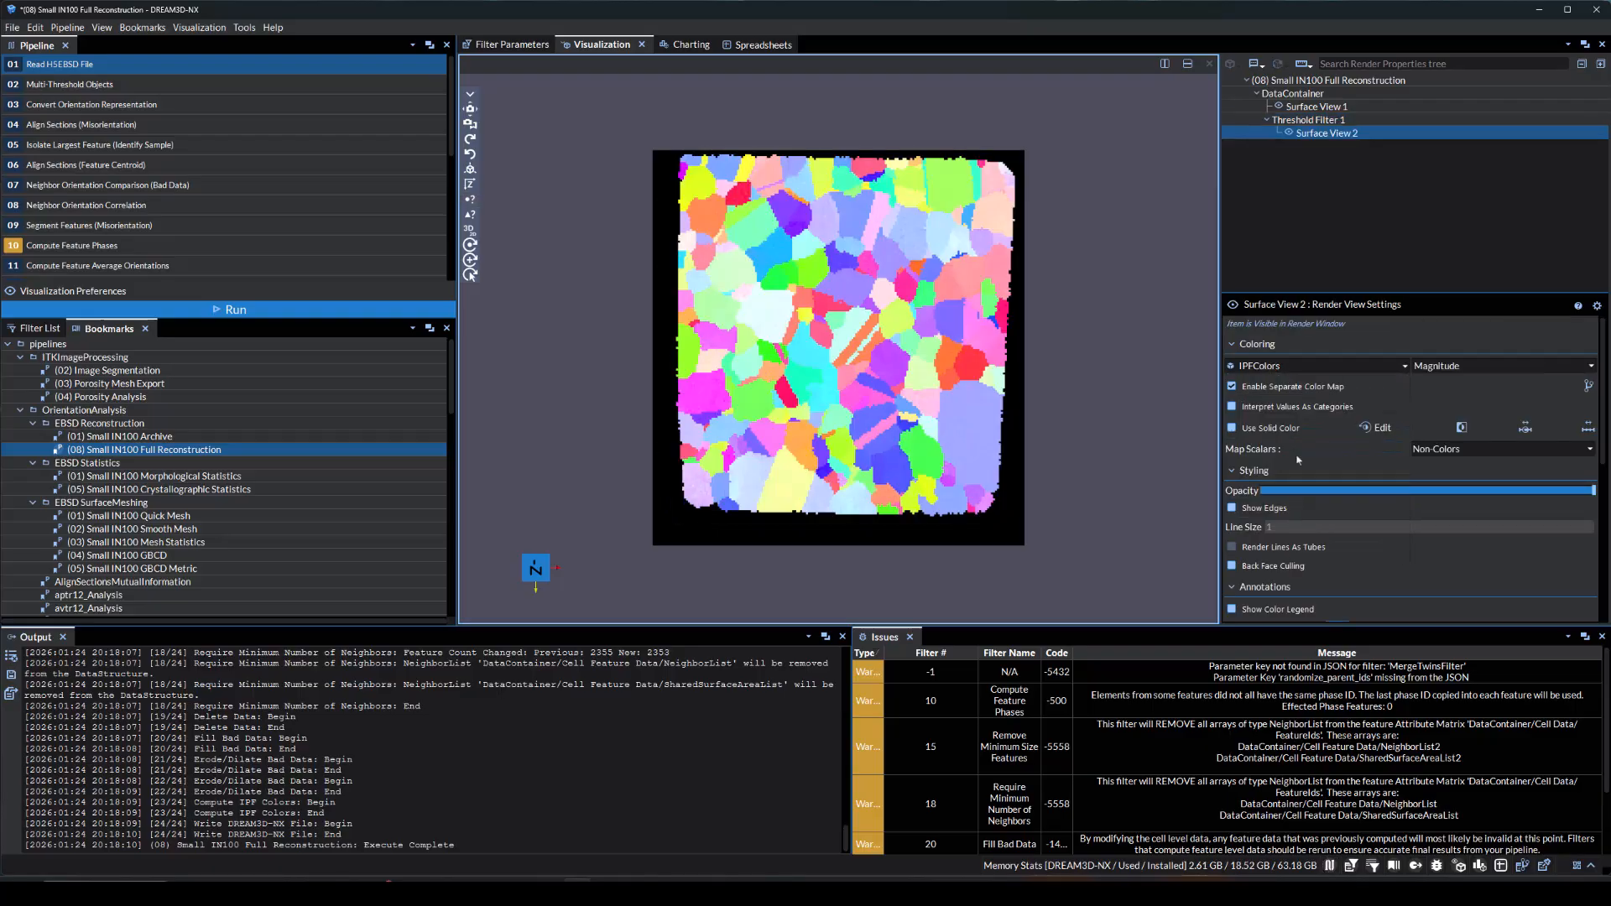
left_click(1279, 107)
left_click_drag(1124, 270, 1162, 201)
Add a plane Clip filter to the Threshold filter, tilt its plane to a normal of about 0.44, -0.90, 0.03, and apply it
left_click(1249, 122)
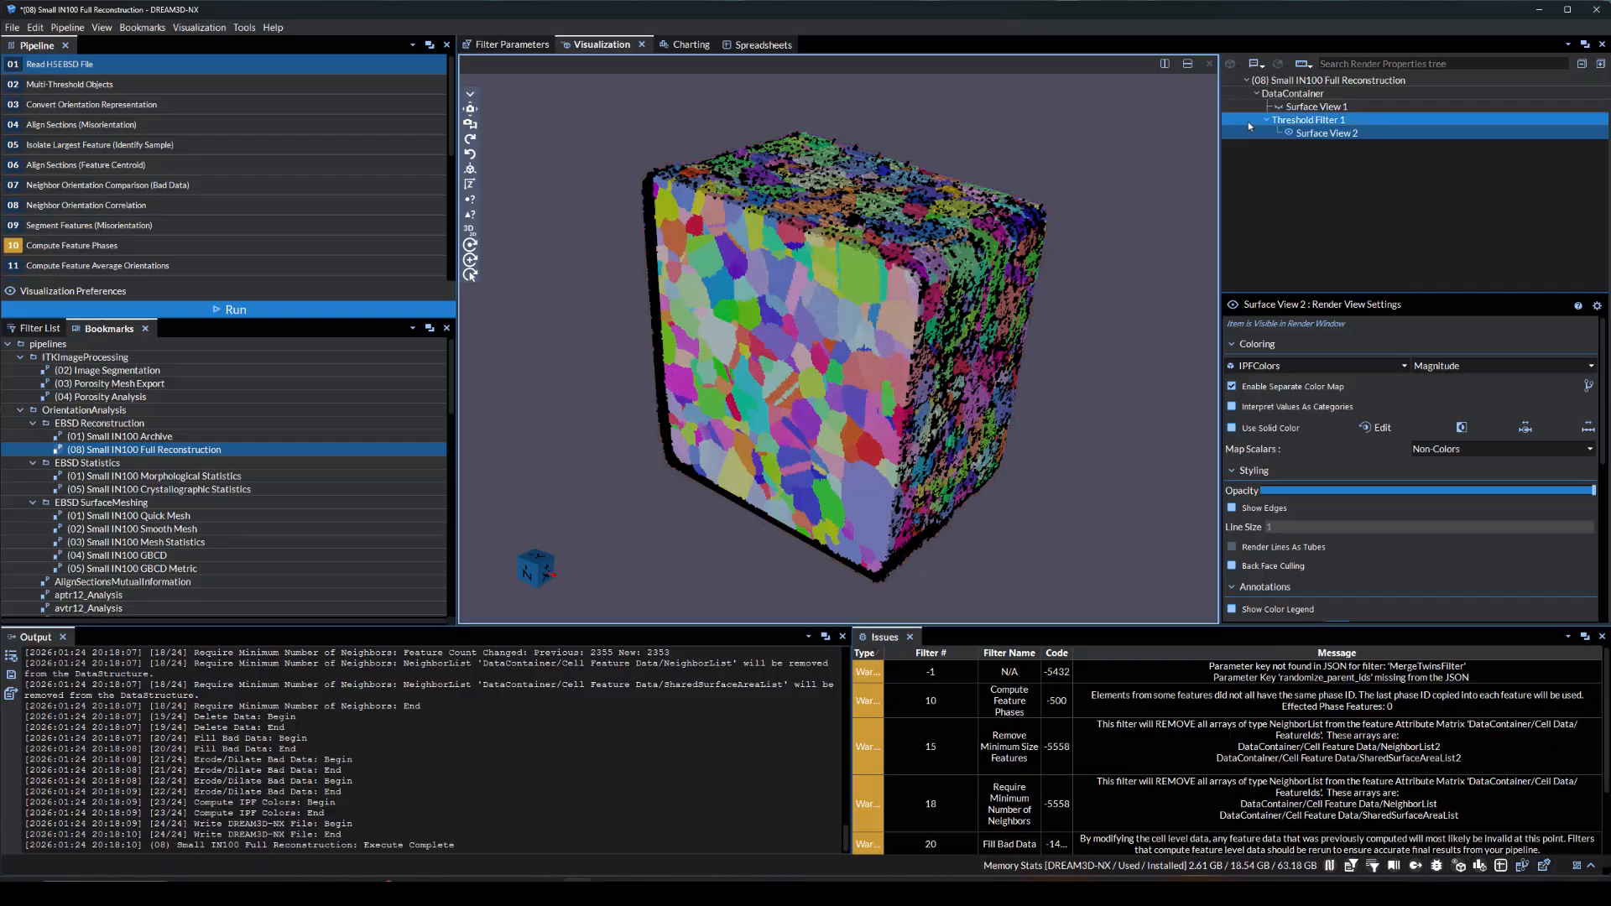
left_click(1278, 64)
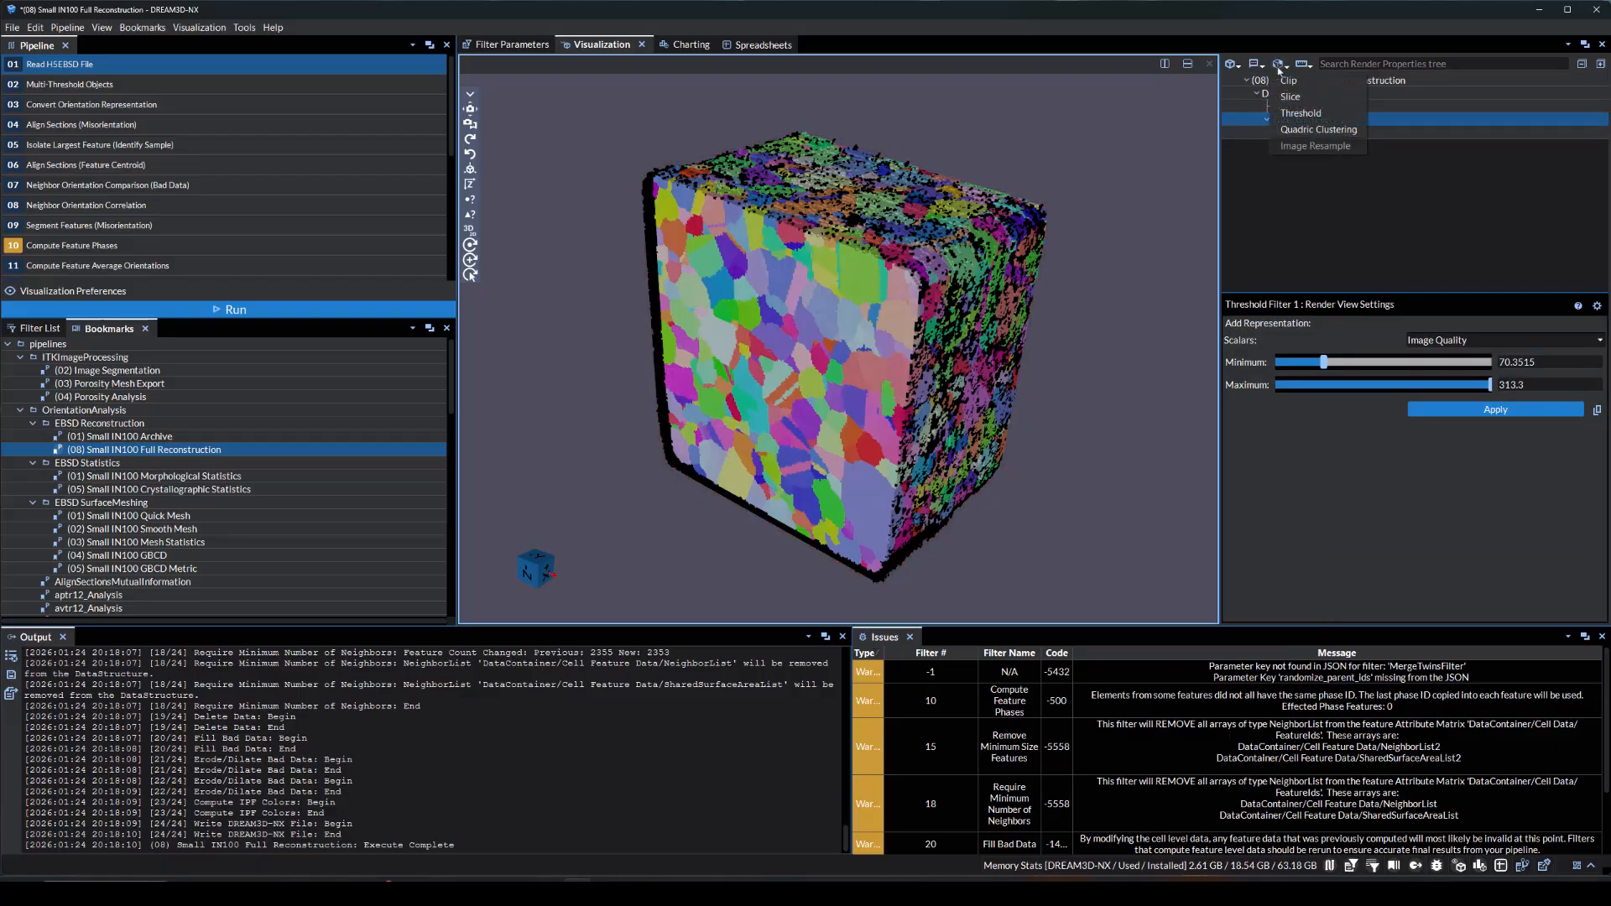
left_click(1281, 83)
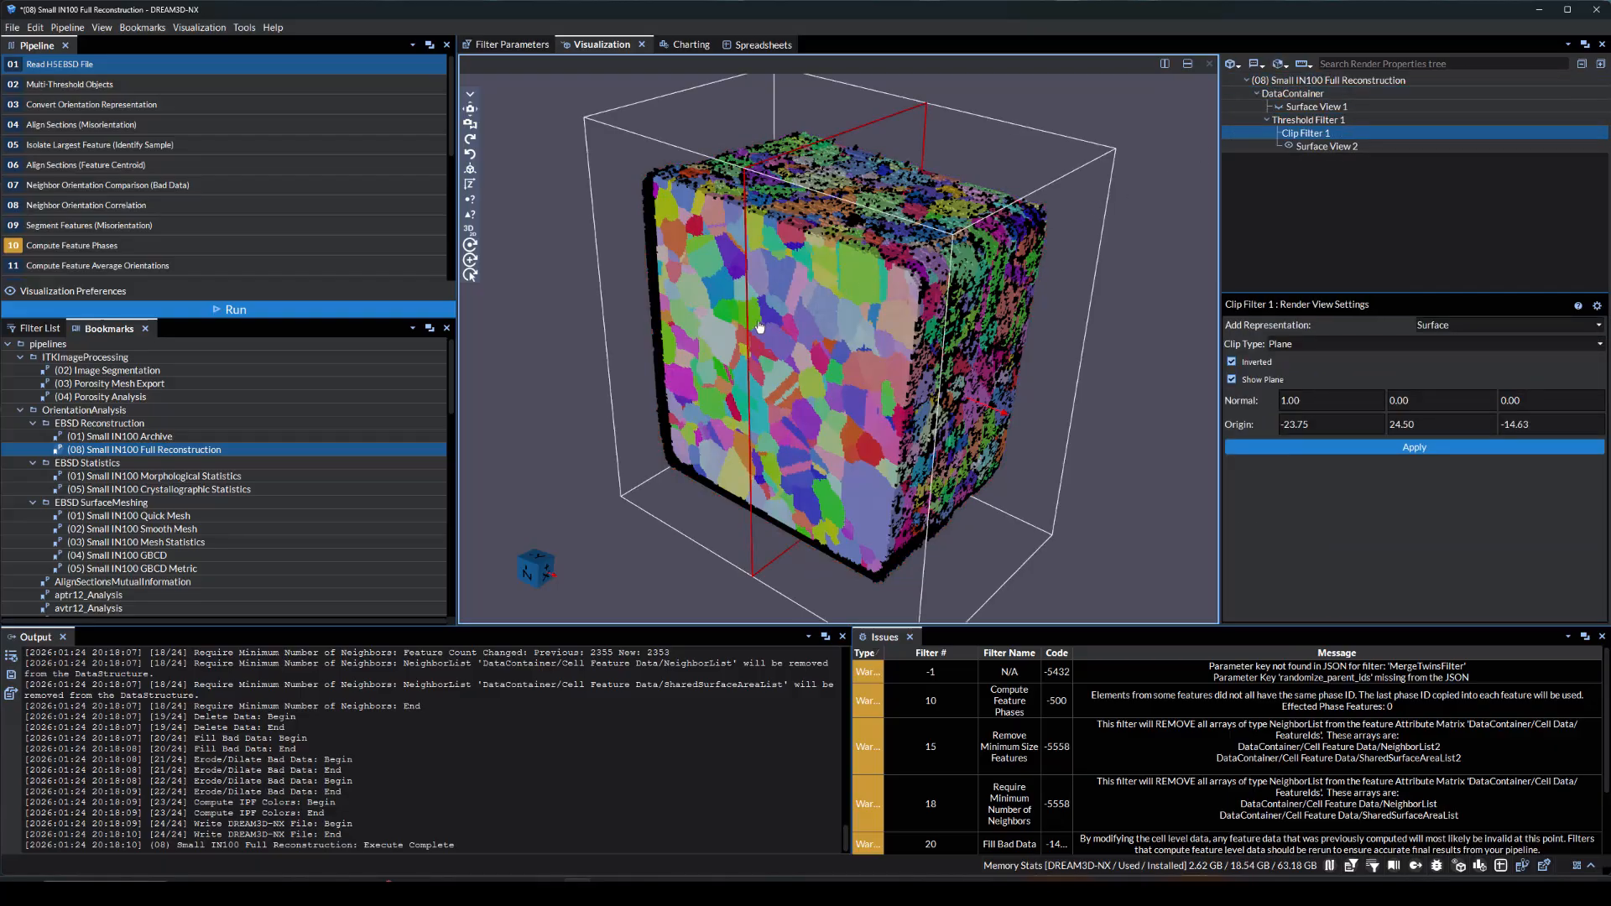
left_click_drag(753, 329, 928, 396)
left_click_drag(1084, 446, 1000, 228)
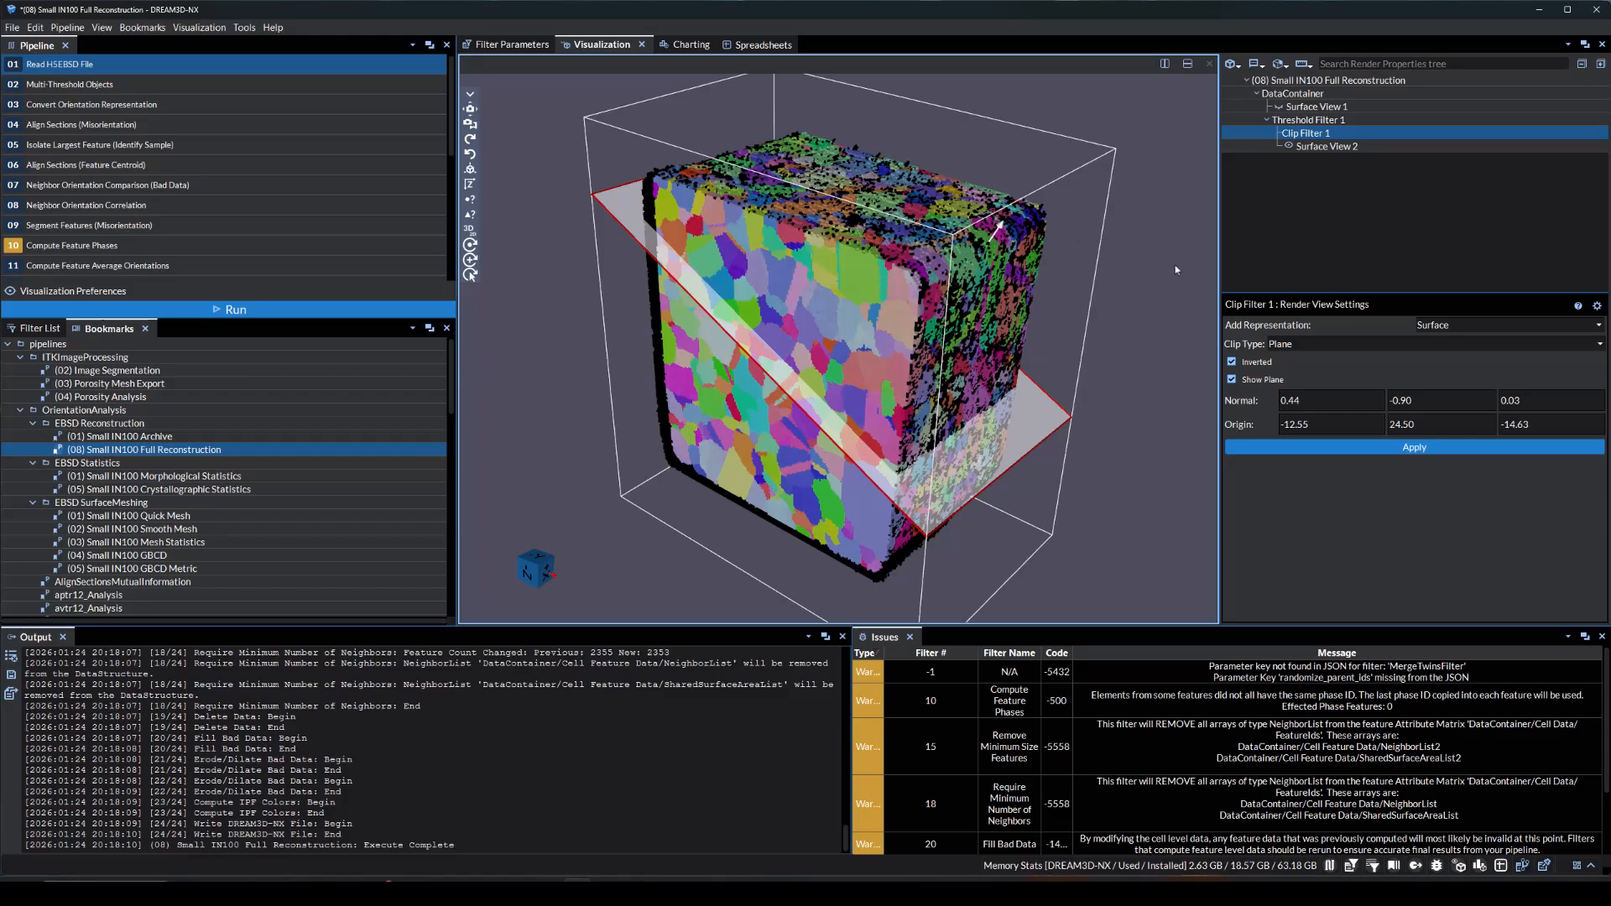
left_click(1302, 450)
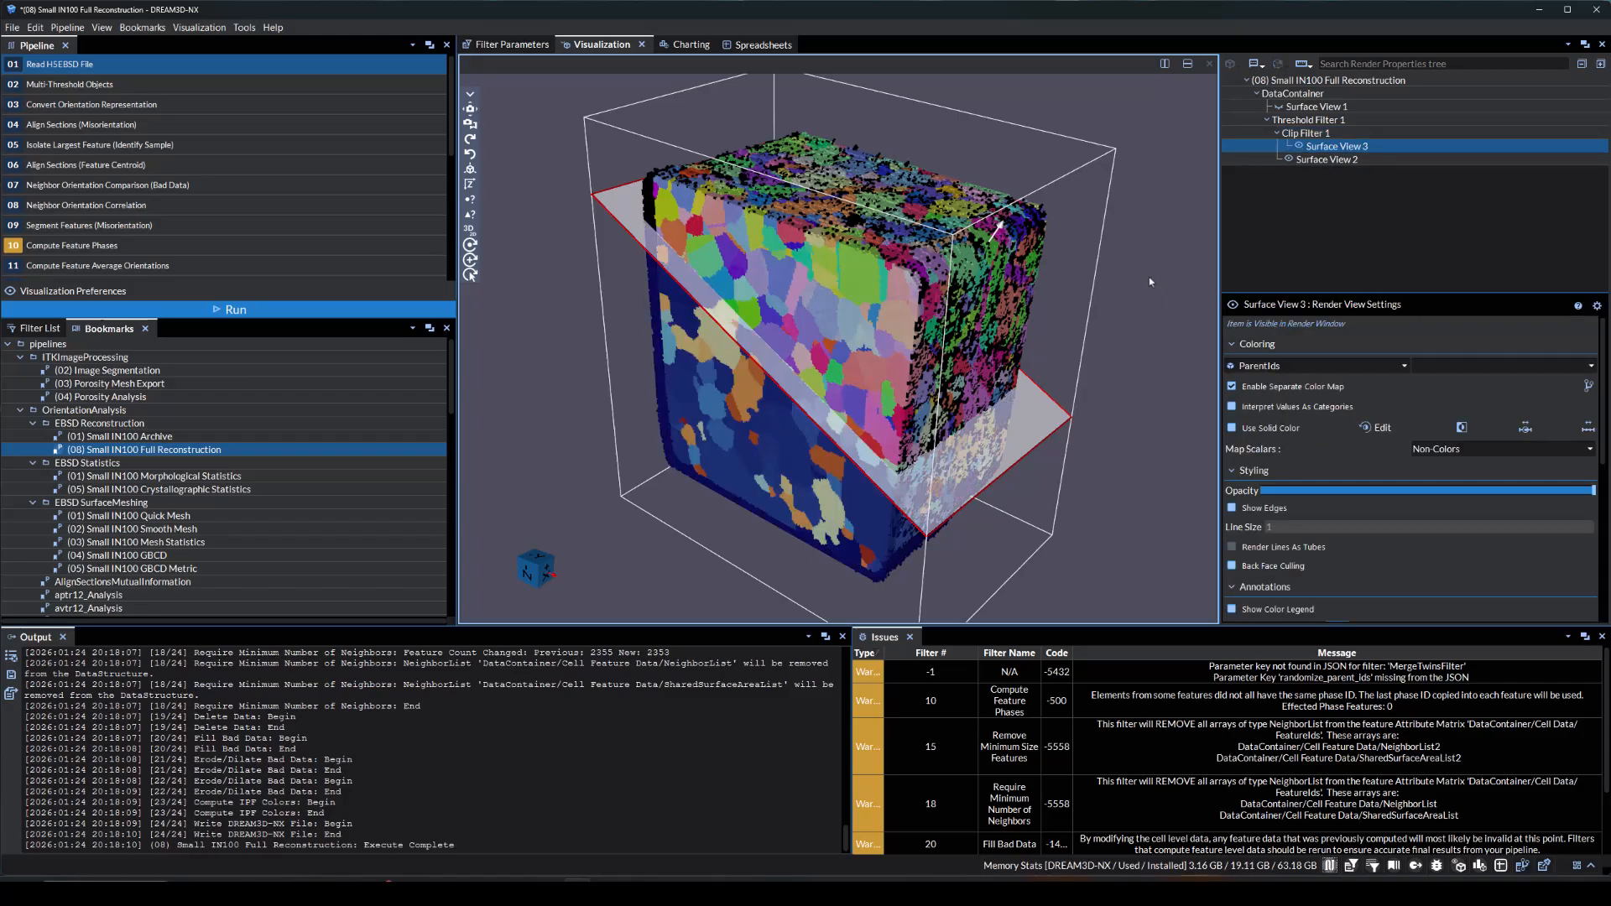
Hide the thresholded surface view and color the clipped surface by IPFColors
left_click(1289, 160)
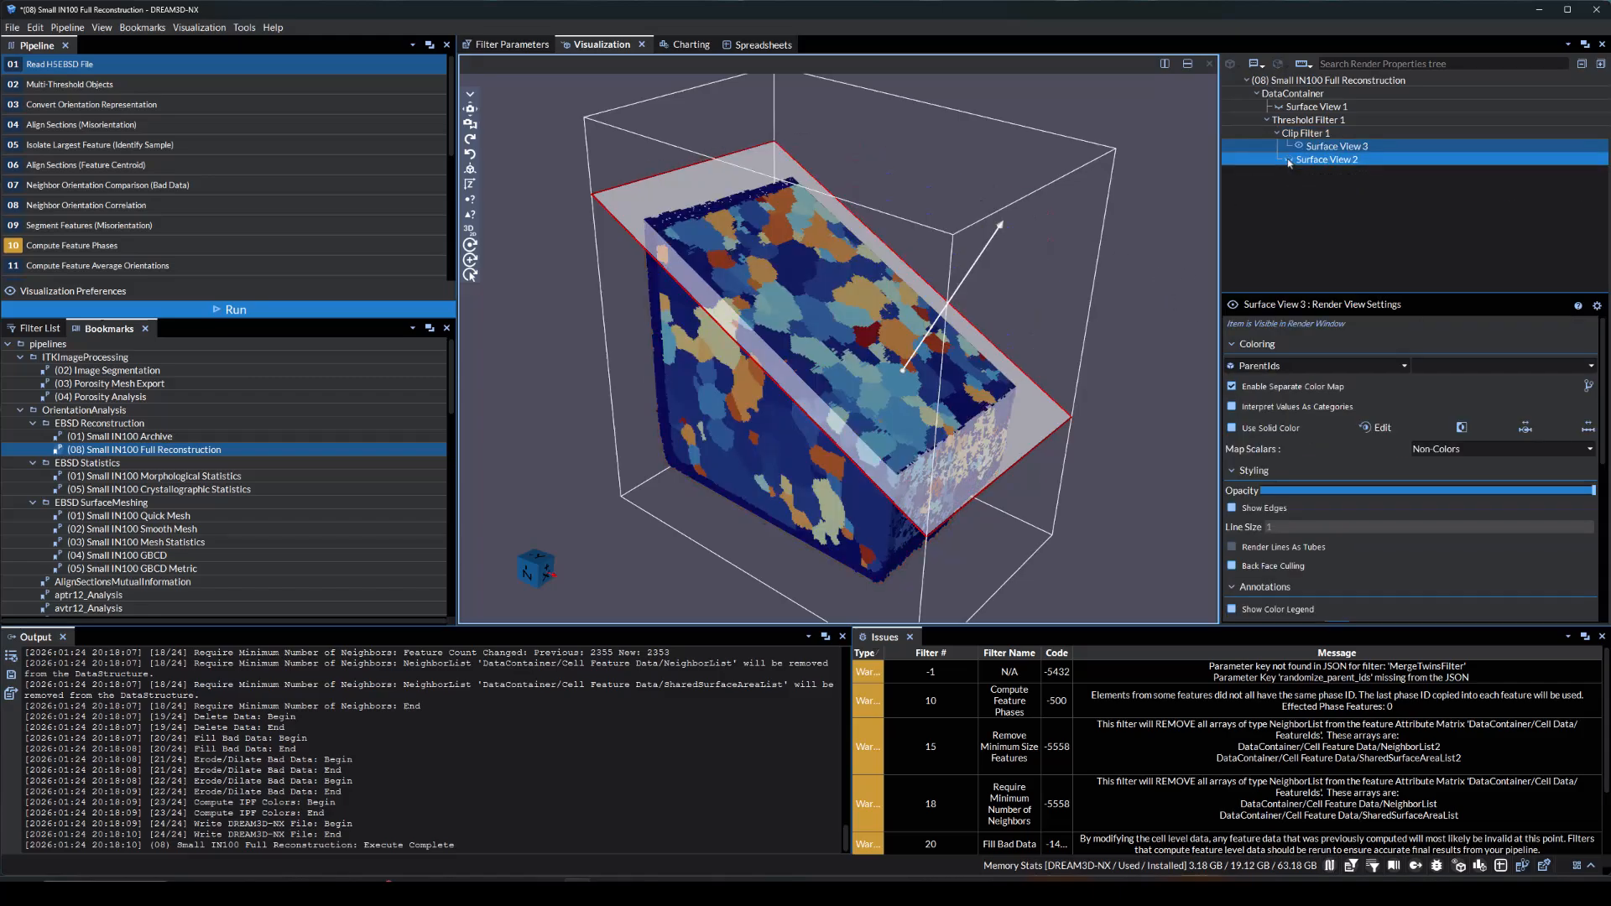
left_click(1293, 366)
left_click(1273, 460)
left_click_drag(581, 405, 776, 366)
scroll(775, 366, "down", 1)
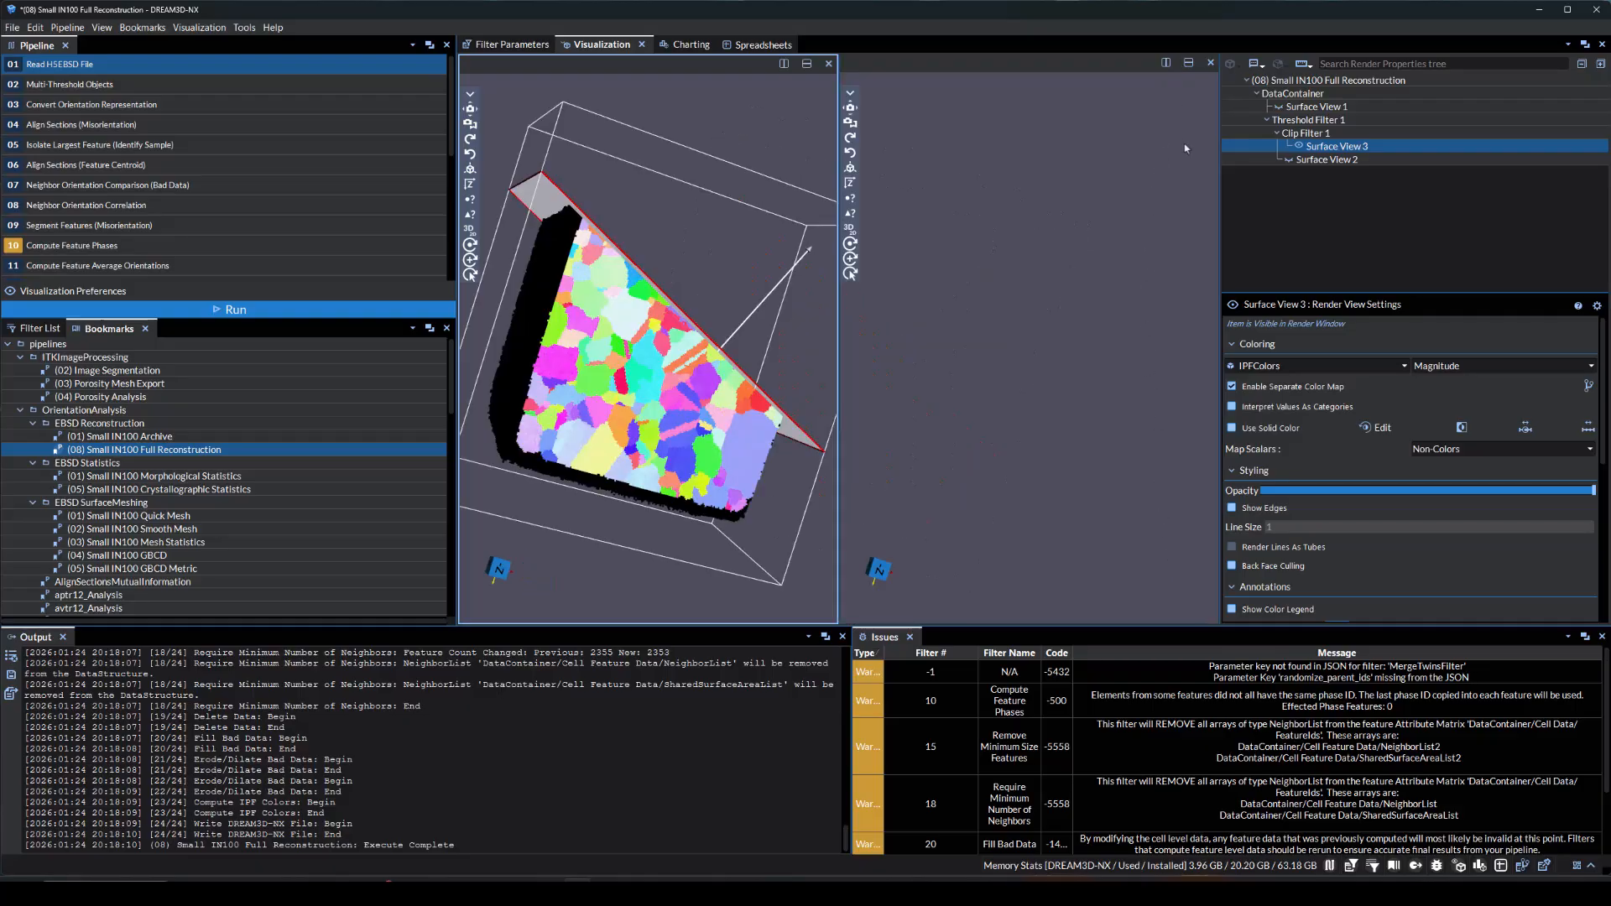
Split the render window side by side and show the original surface instead of the clipped one in the new view
left_click(1298, 146)
left_click(1278, 108)
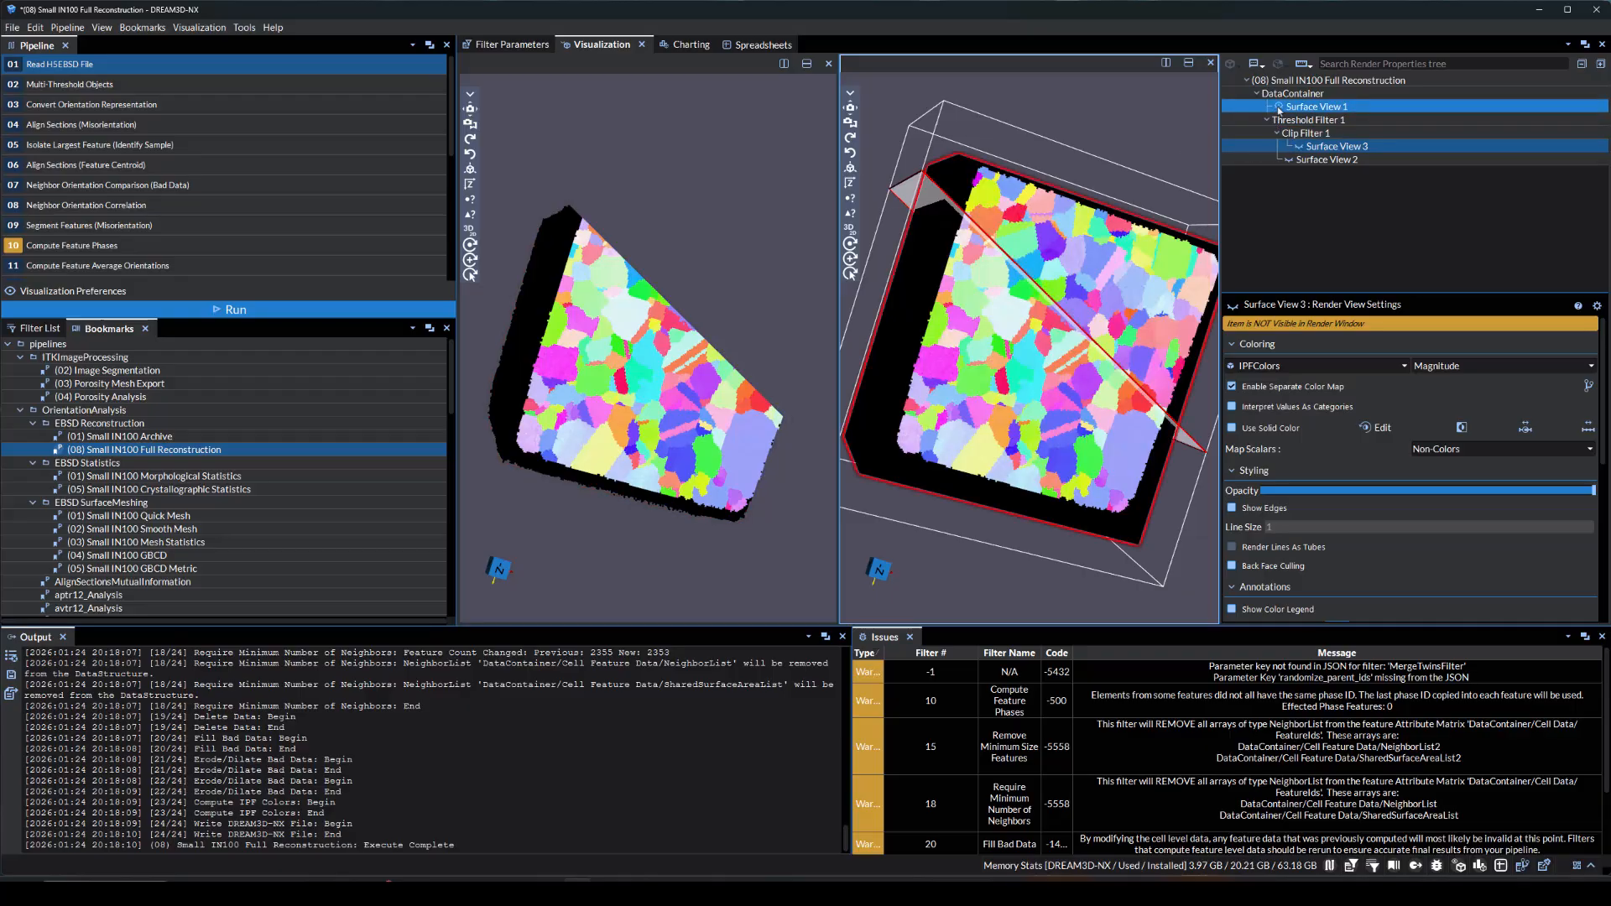
left_click(1227, 110)
scroll(1056, 111, "down", 2)
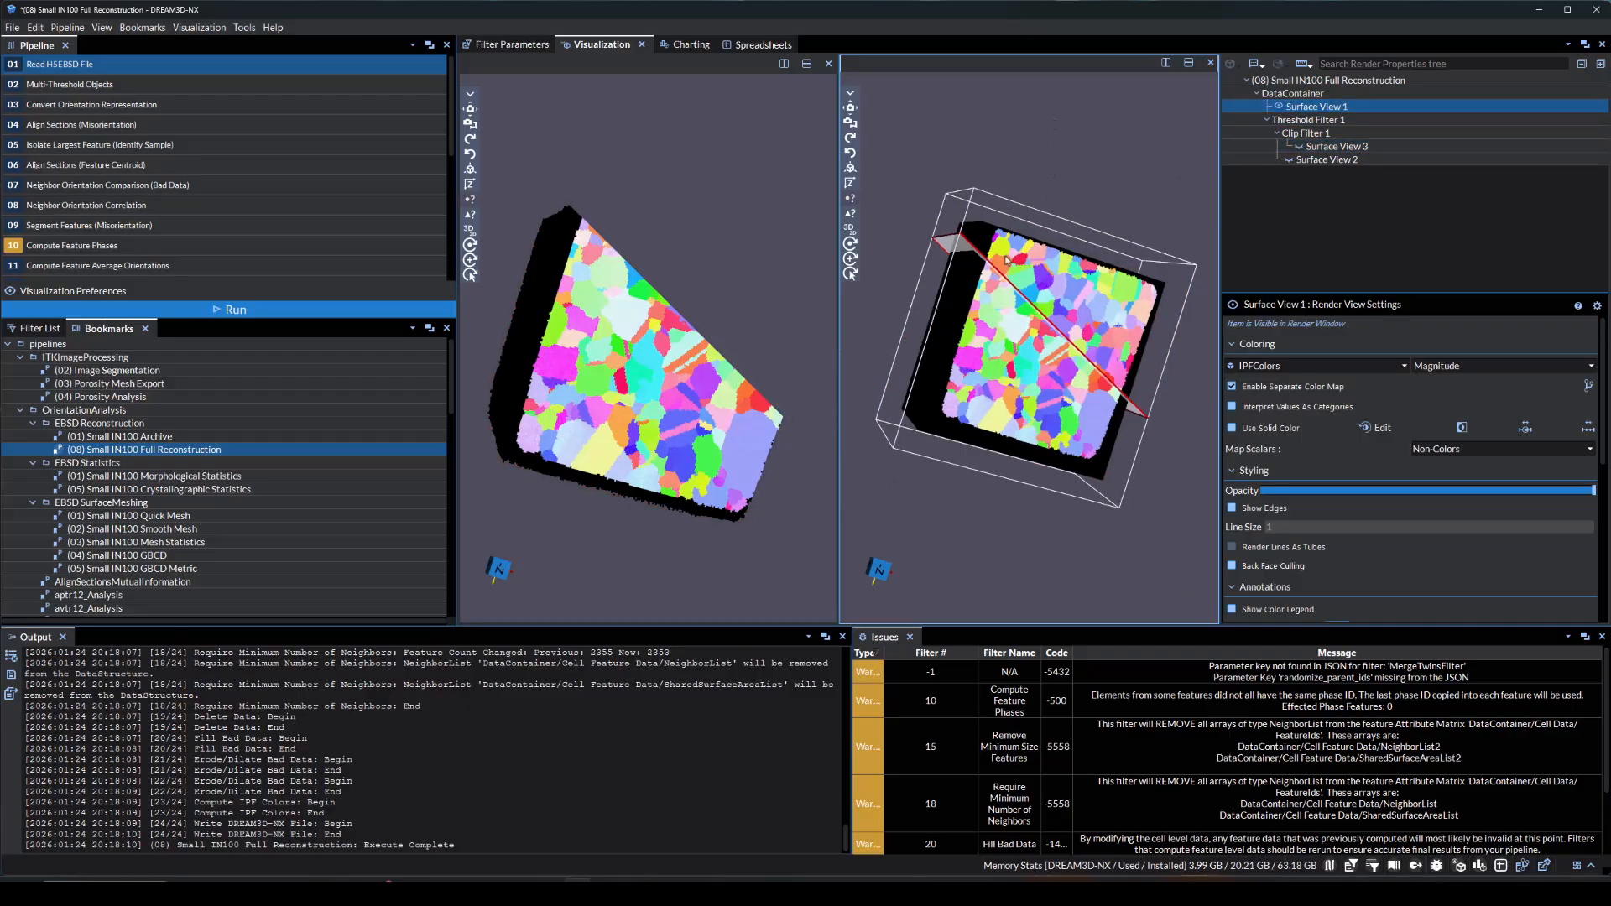
left_click_drag(713, 352, 676, 352)
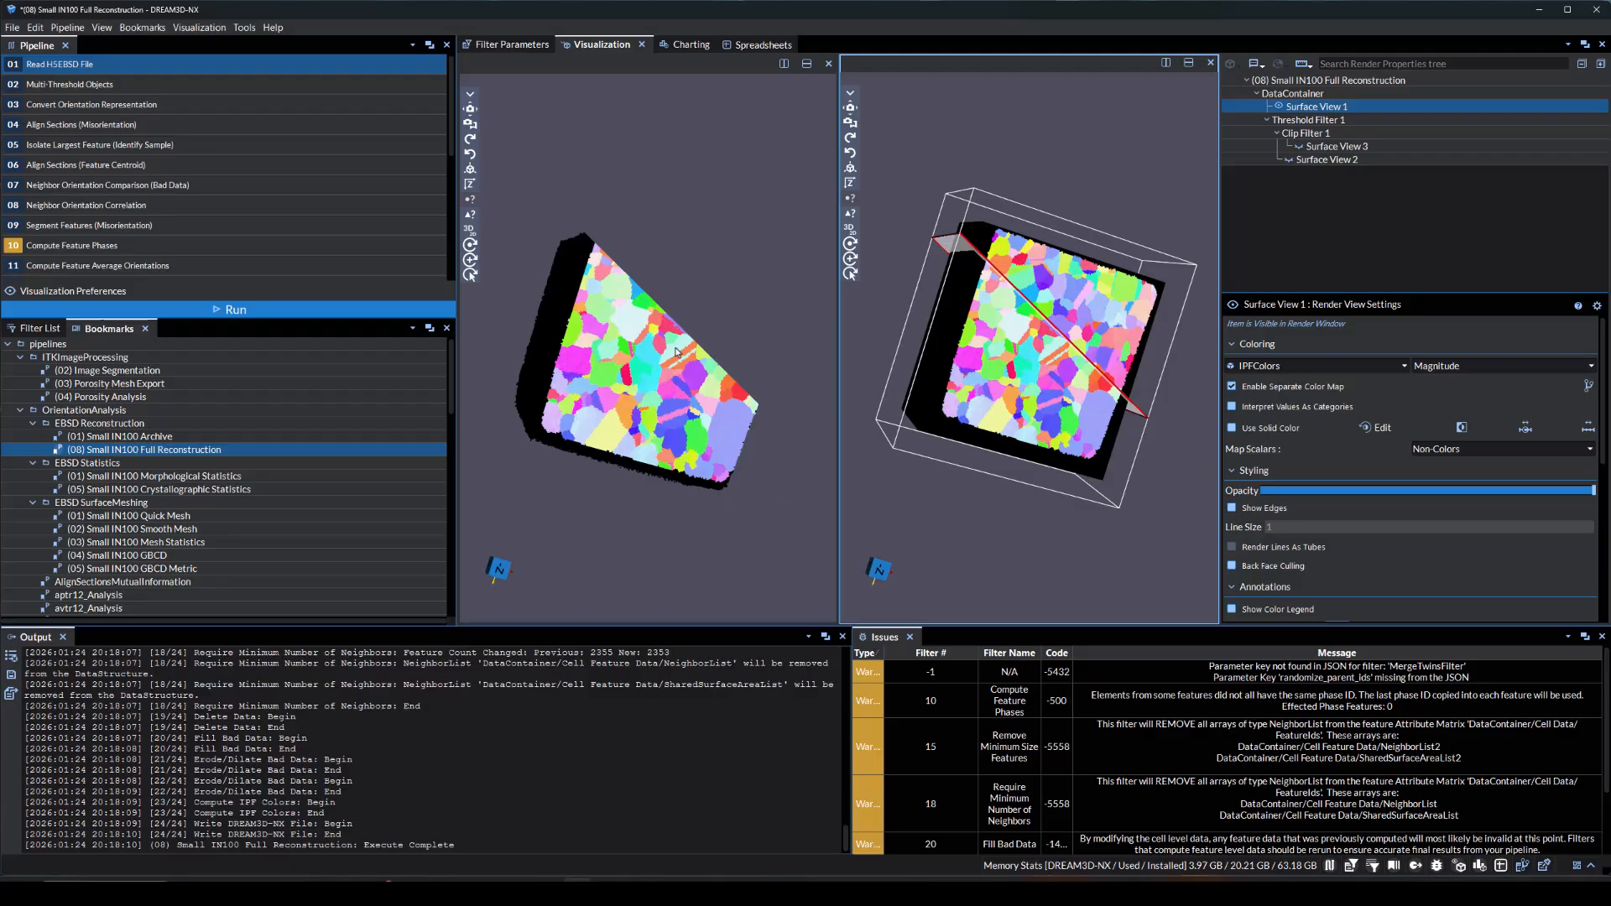
Link the cameras of the split views and orbit them to compare the clipped and full volumes
right_click(981, 143)
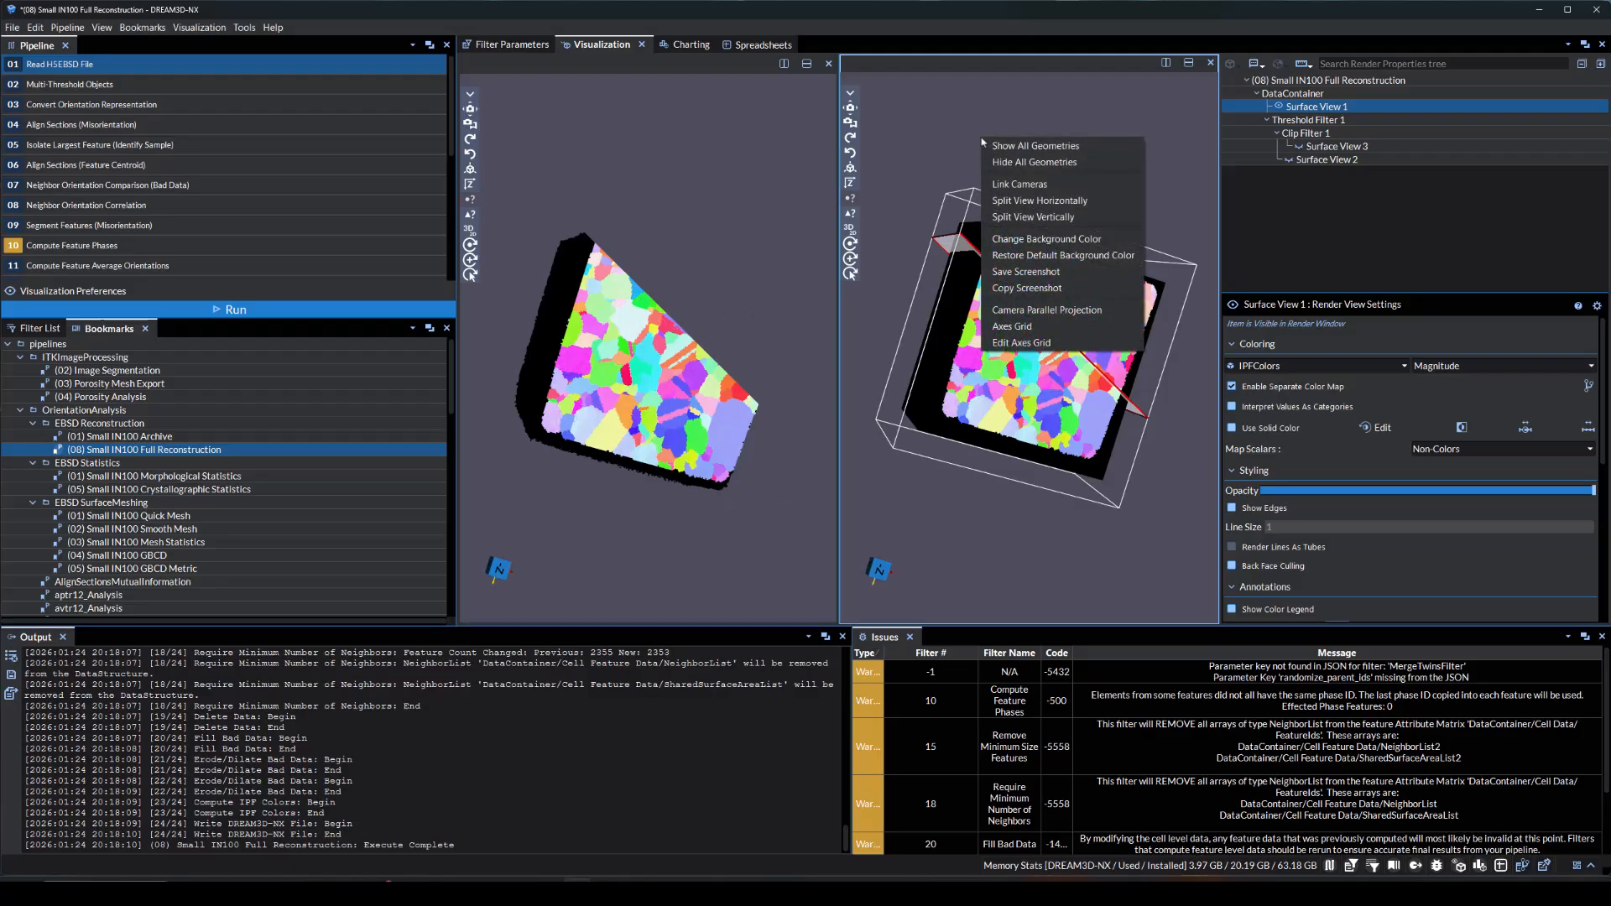
left_click(999, 183)
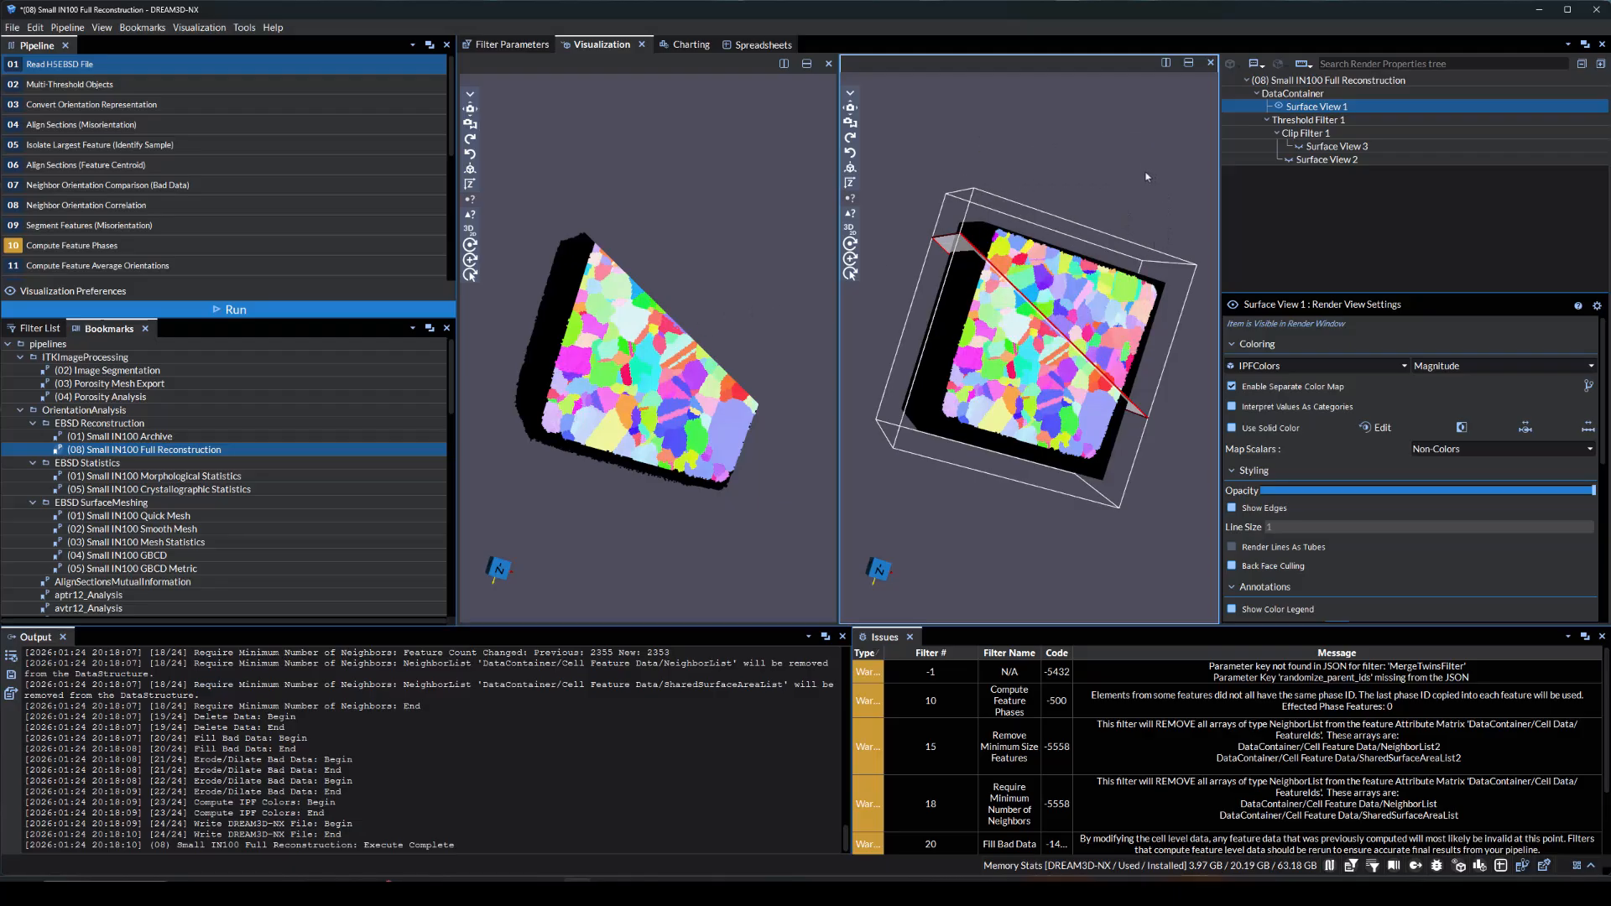
left_click_drag(1147, 176, 1049, 183)
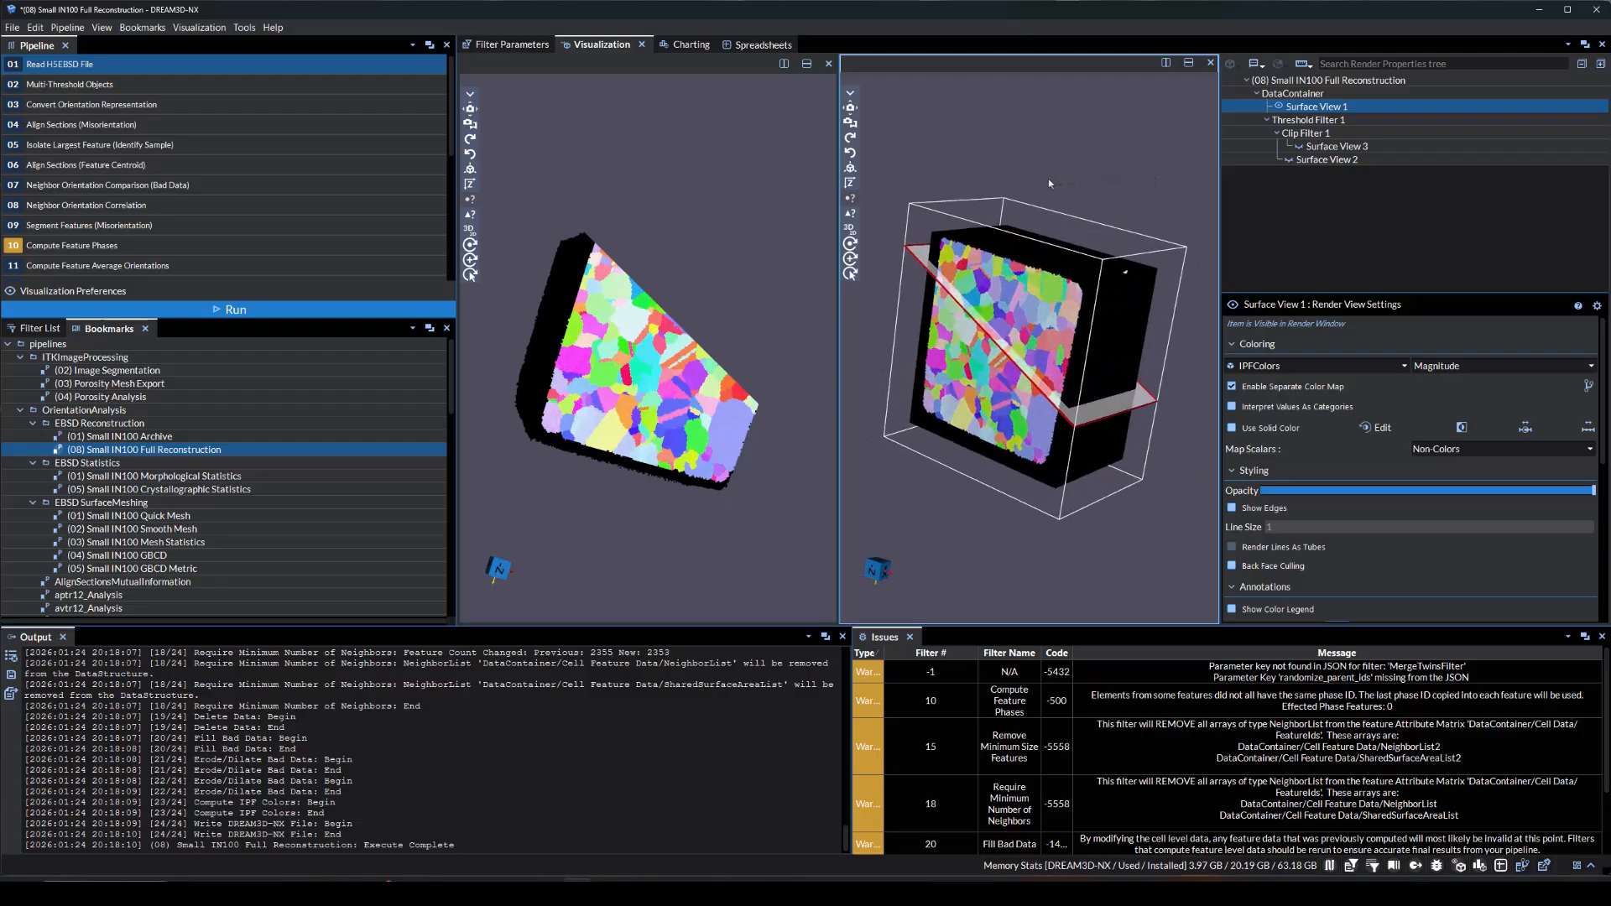
left_click(703, 209)
left_click_drag(539, 143, 624, 485)
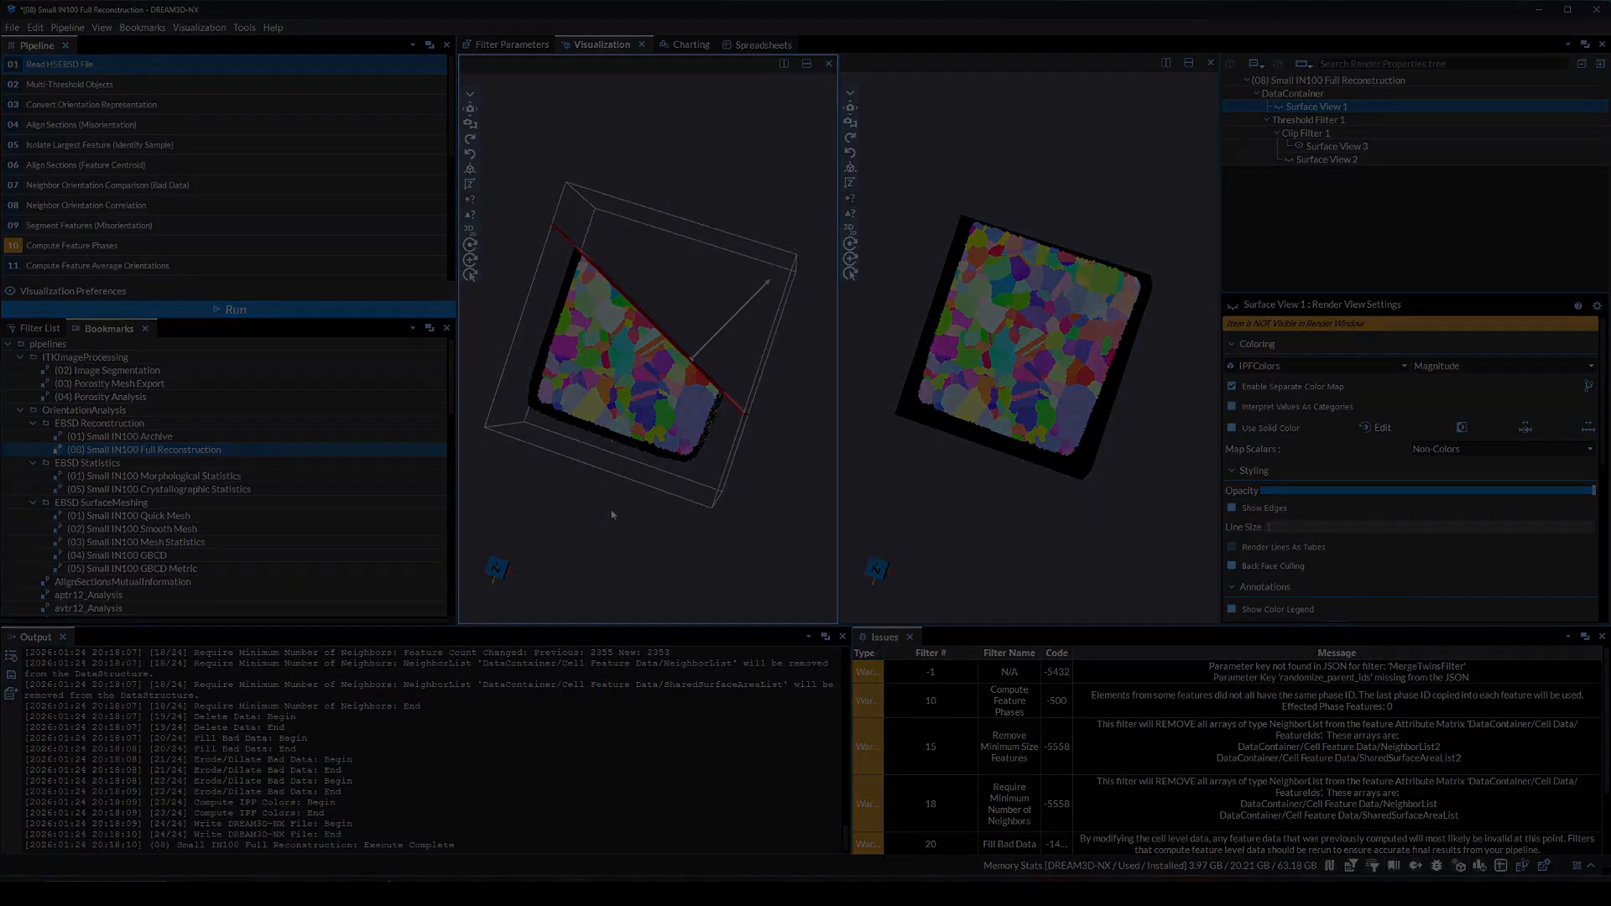